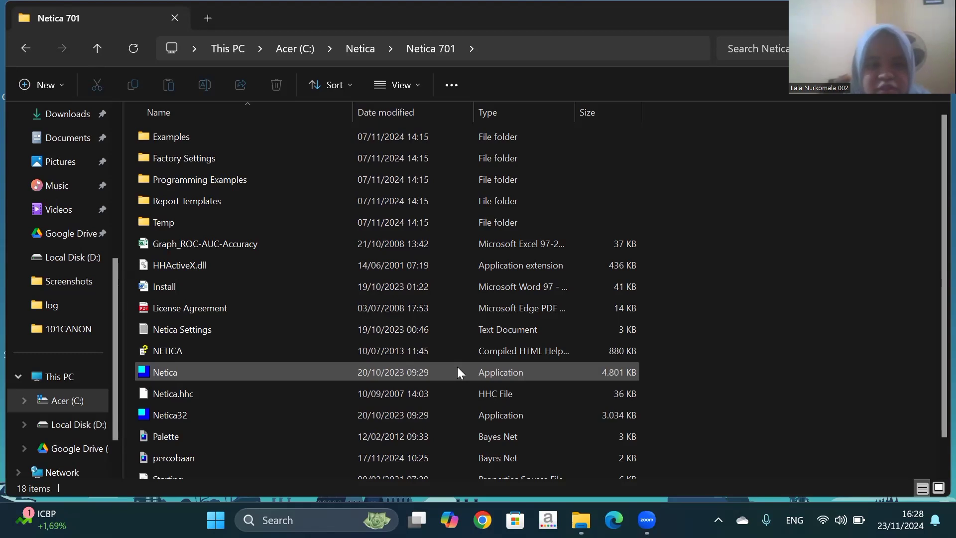
- Launch Netica in limited mode and create a new empty network in a maximized window
double_click(457, 368)
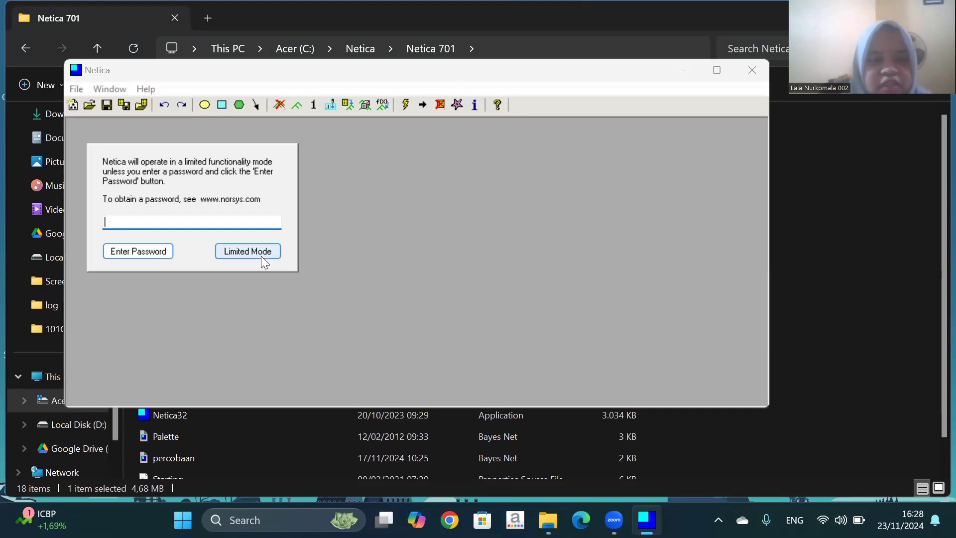
left_click(717, 70)
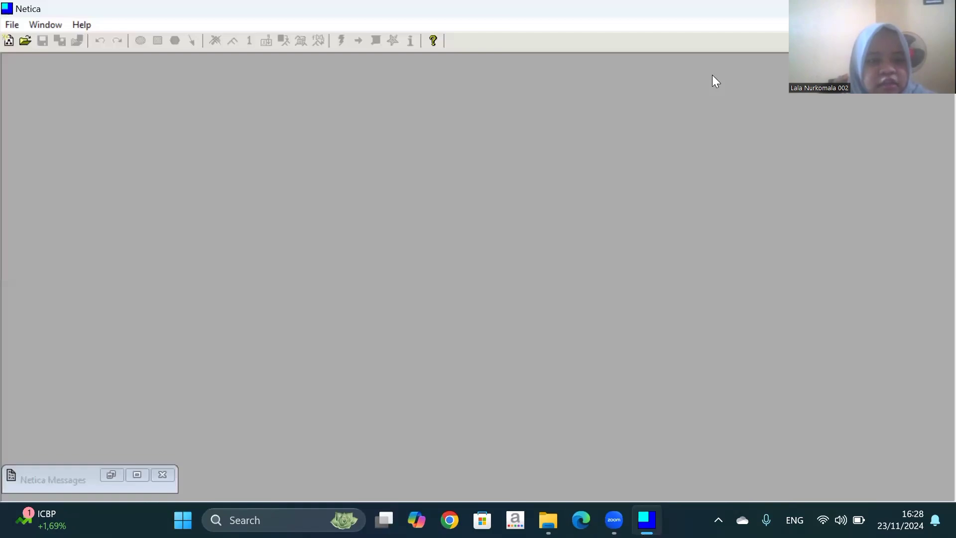
left_click(6, 43)
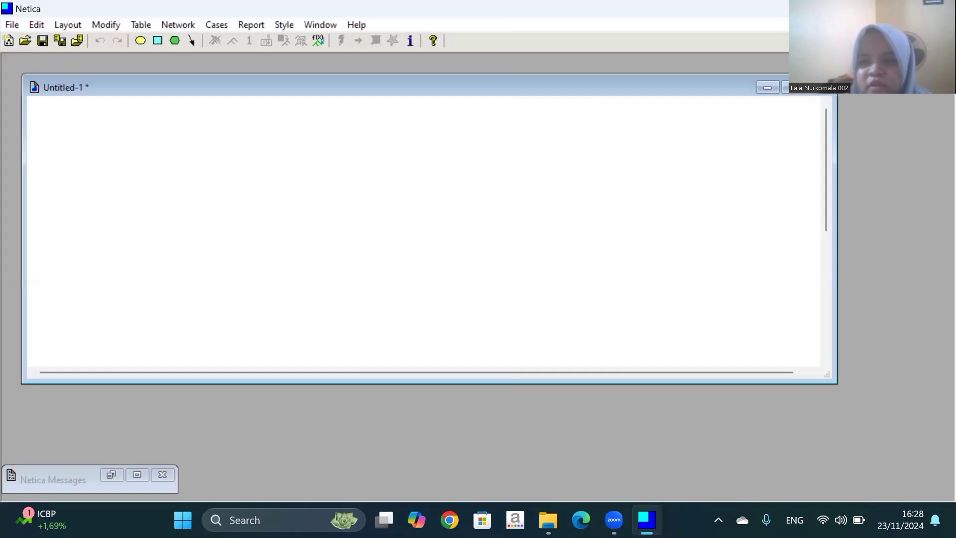
left_click(785, 87)
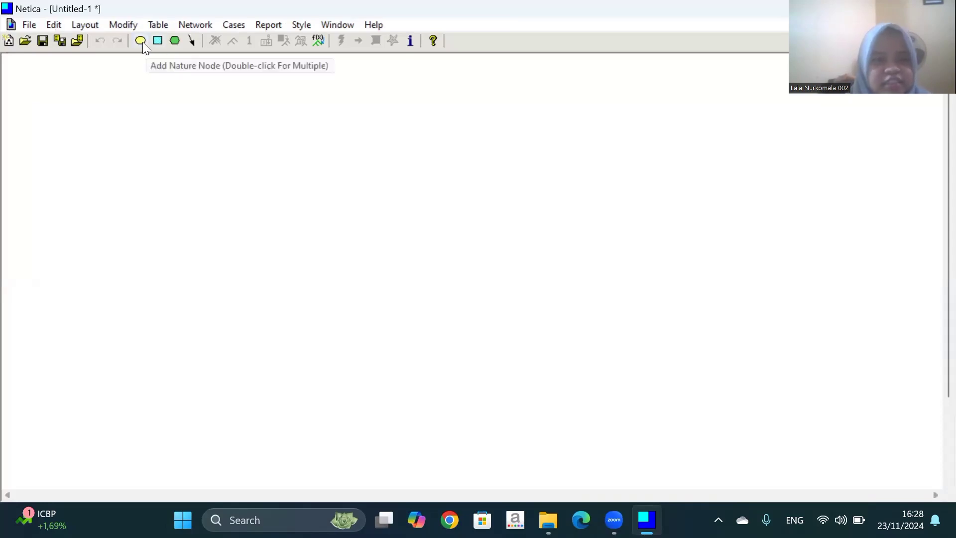
- Add four nature nodes to the network, three in a row and the fourth centred below them
left_click(192, 42)
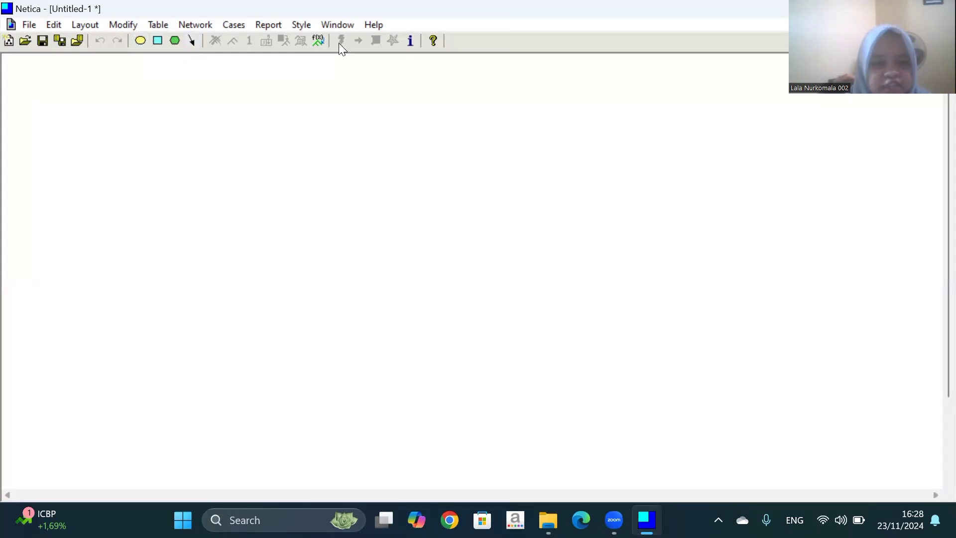
left_click(140, 42)
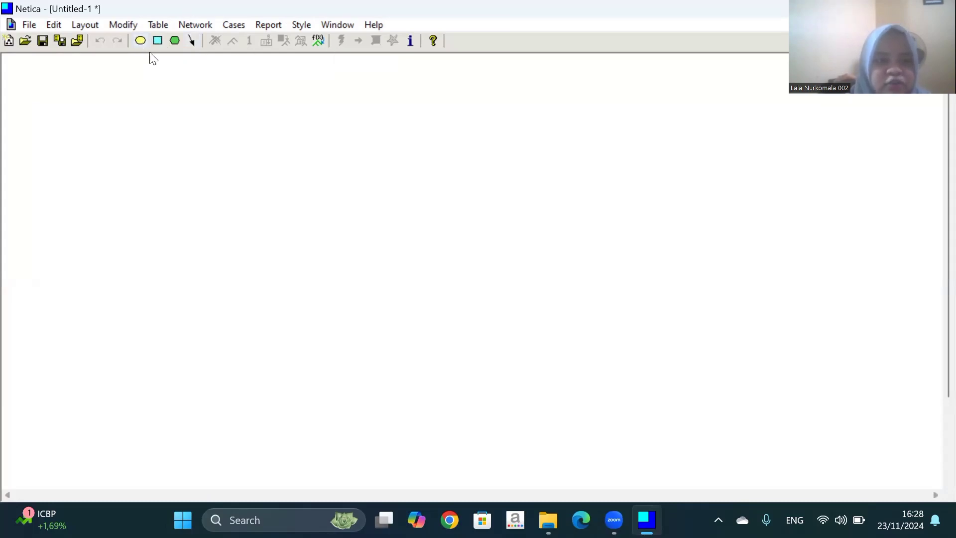
left_click(227, 108)
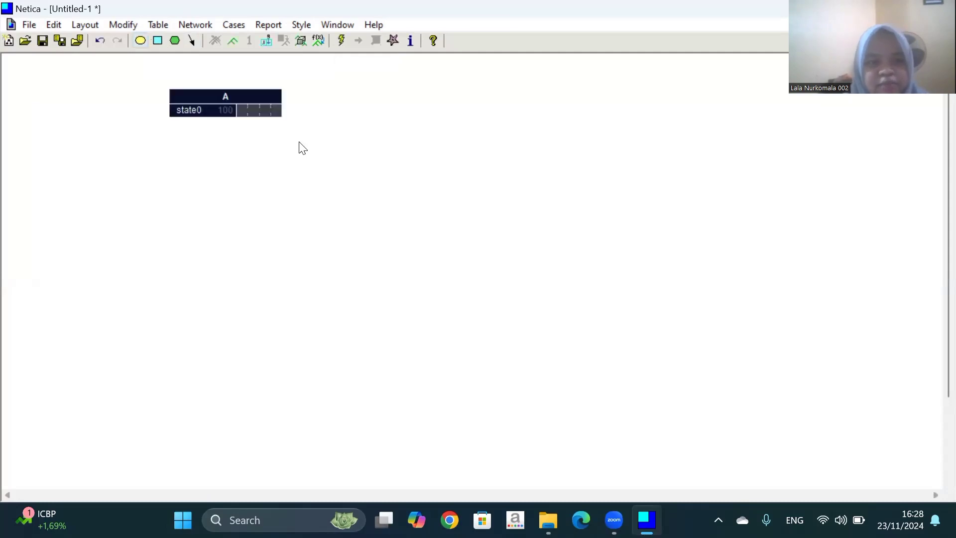
left_click(137, 43)
left_click(344, 111)
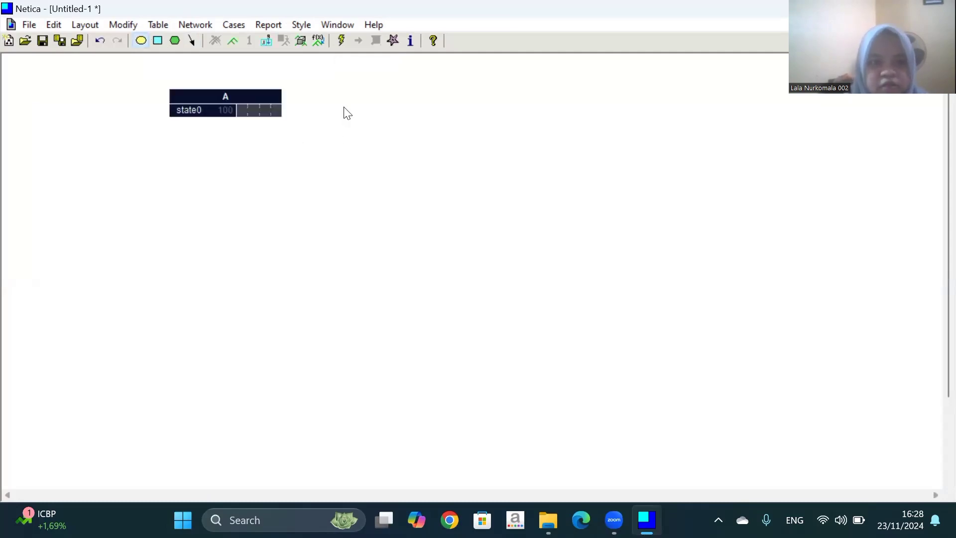
left_click(138, 43)
left_click(449, 104)
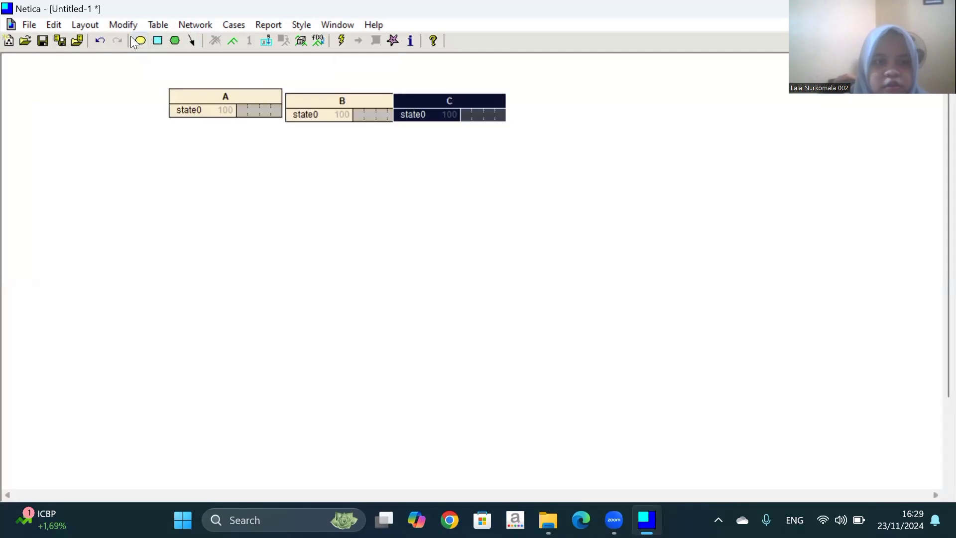
left_click(138, 43)
left_click(382, 209)
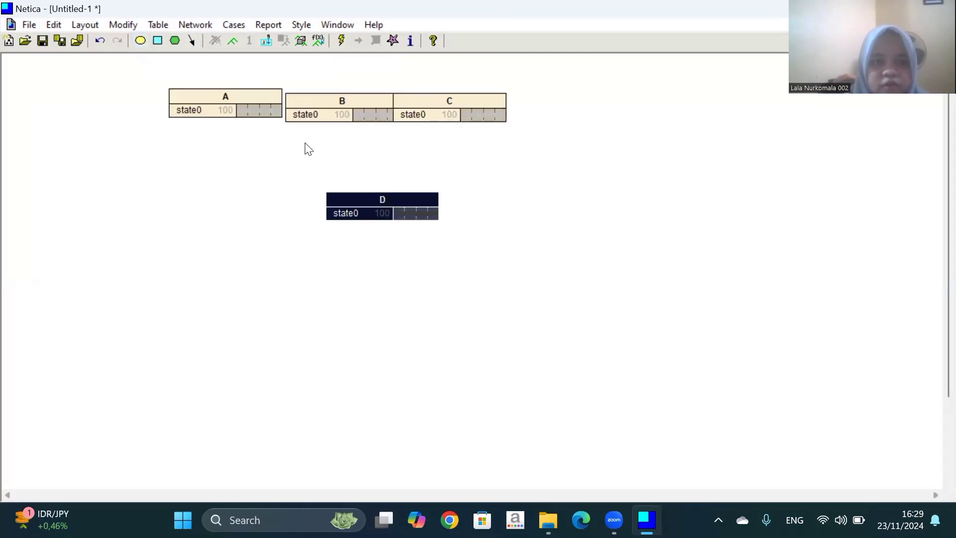
- Reposition nodes A, B and C so the three upper nodes are spaced apart
left_click_drag(246, 100, 232, 109)
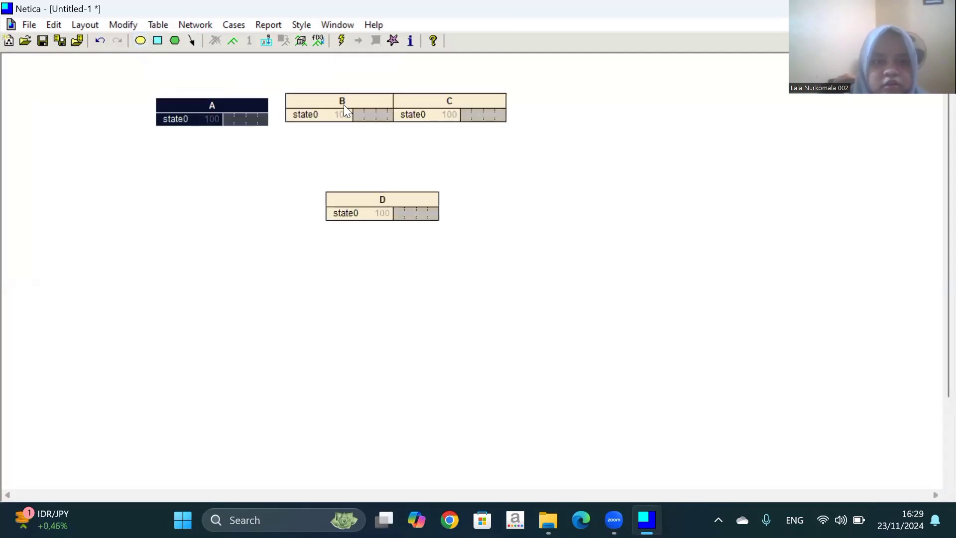
left_click_drag(367, 94, 370, 107)
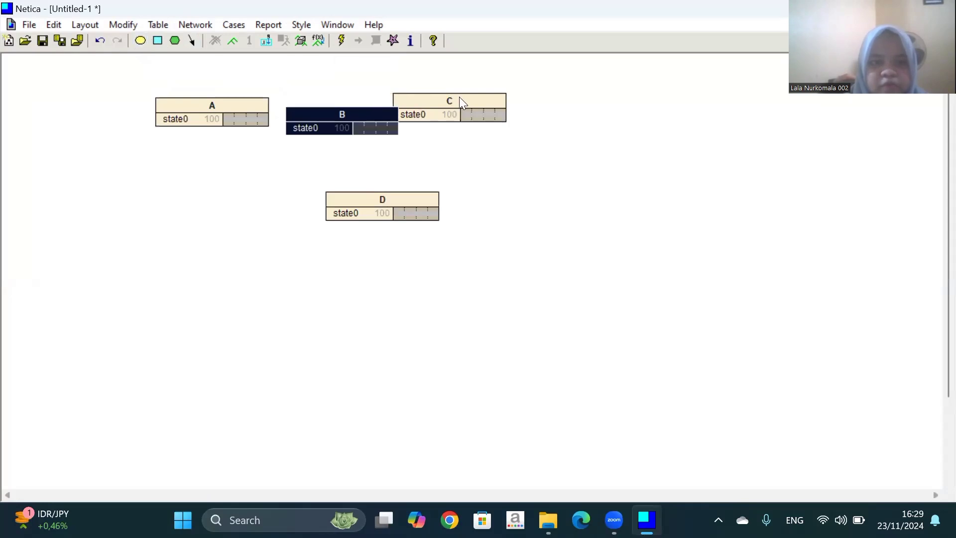
left_click_drag(477, 95, 518, 108)
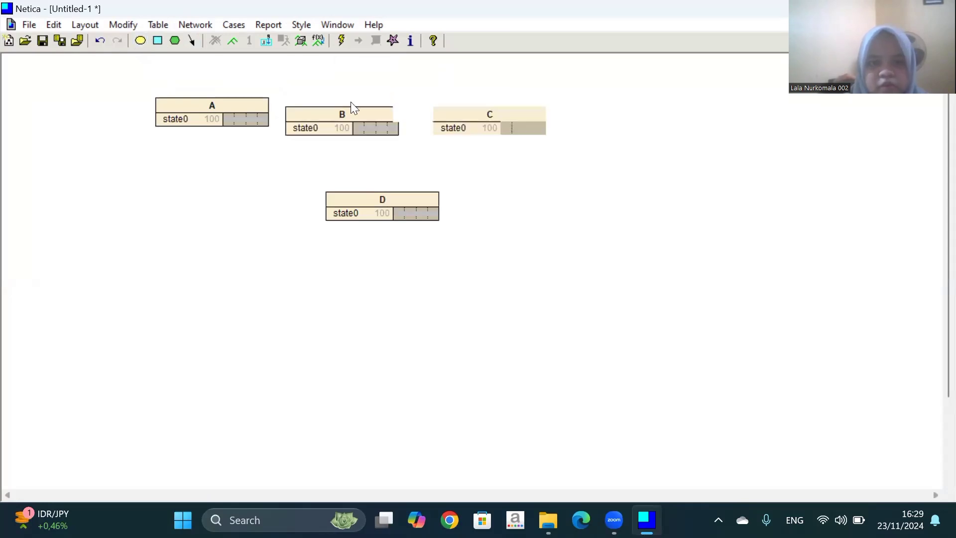
- Open the properties of node A and enter POLA_MAKAN as its name
left_click(221, 105)
double_click(220, 106)
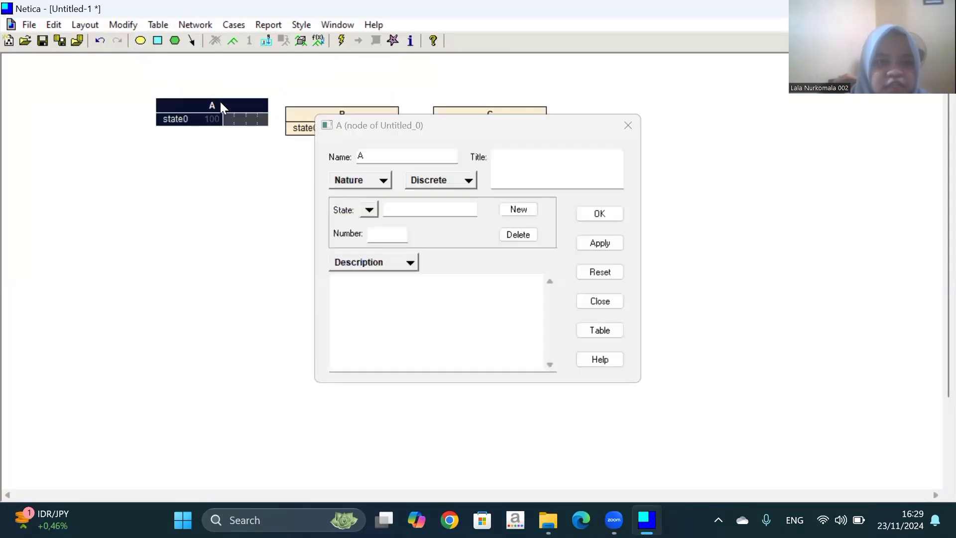
left_click(376, 155)
key("BackSpace")
key("Caps_Lock")
type("P")
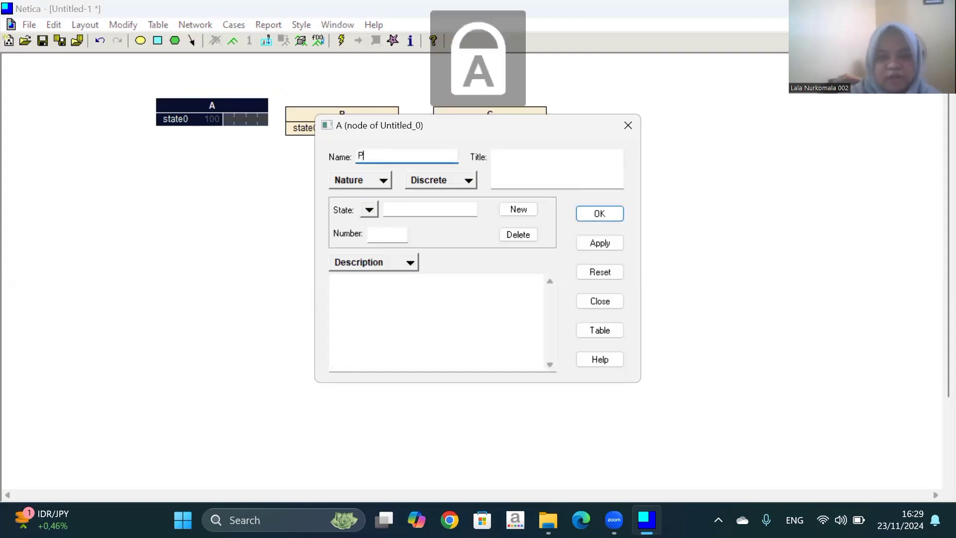
type("OLA_")
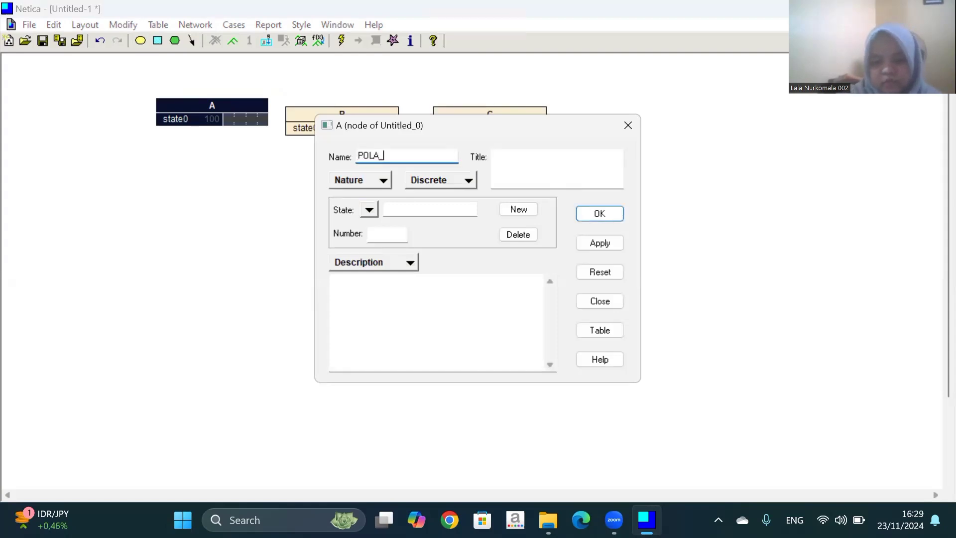
type("MAKAN")
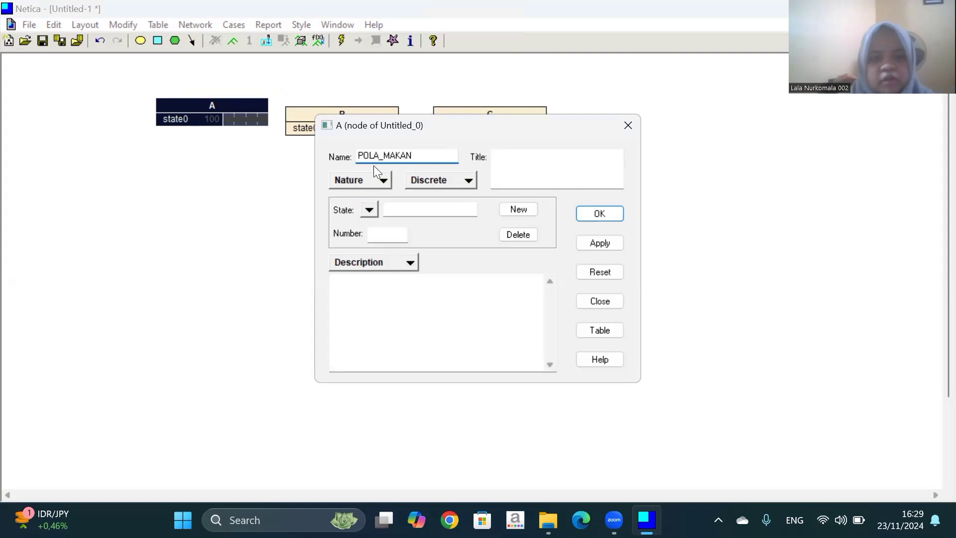
- Define the states PMS, PMK and PMT for the POLA_MAKAN node and apply the changes
left_click(399, 209)
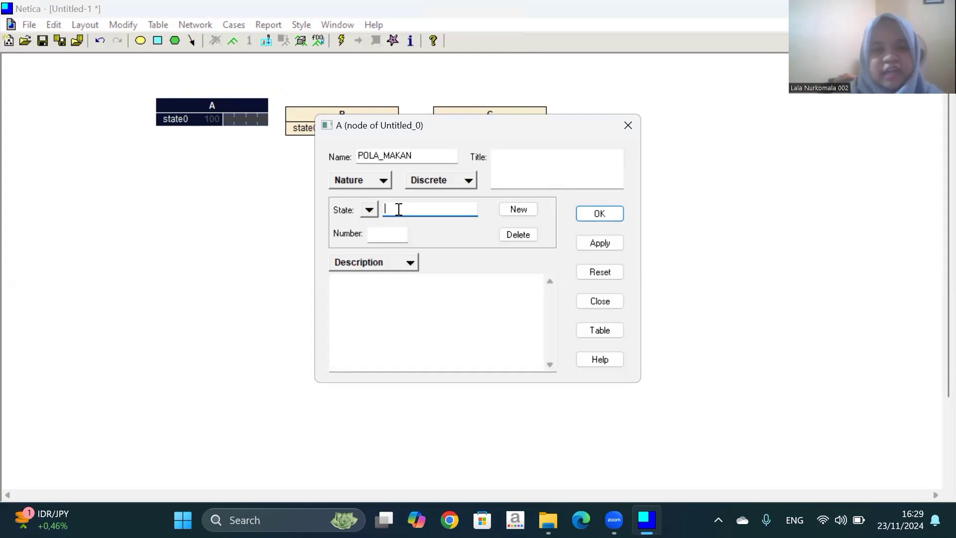
type("PMS")
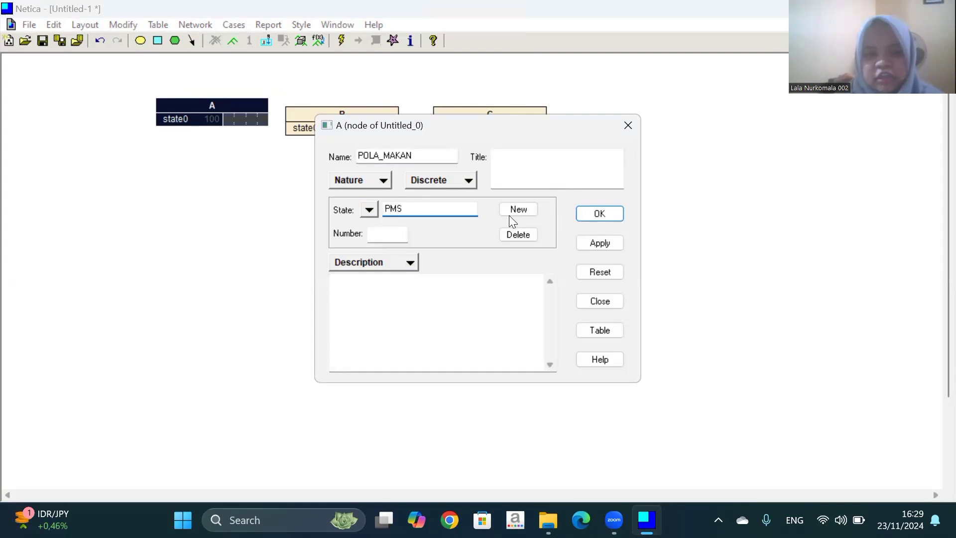
left_click(509, 215)
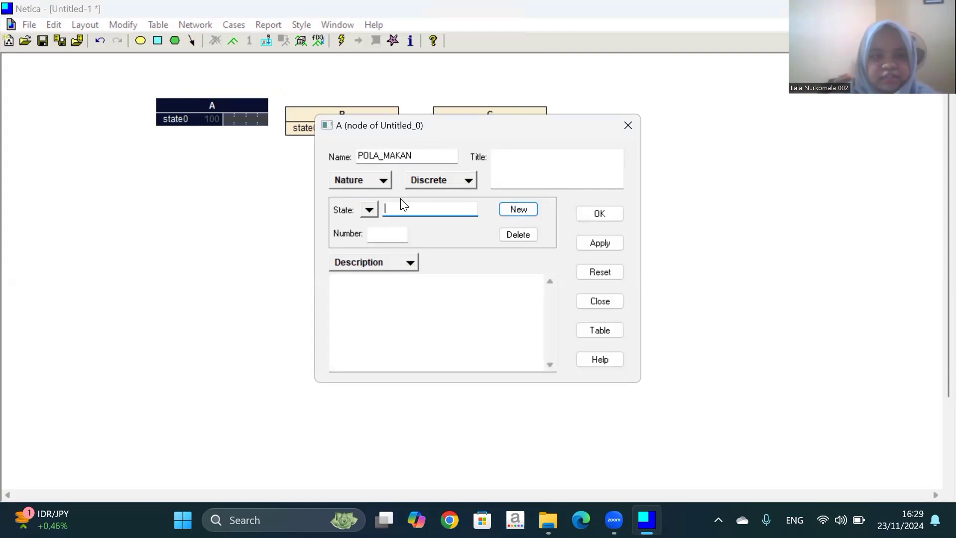
type("P")
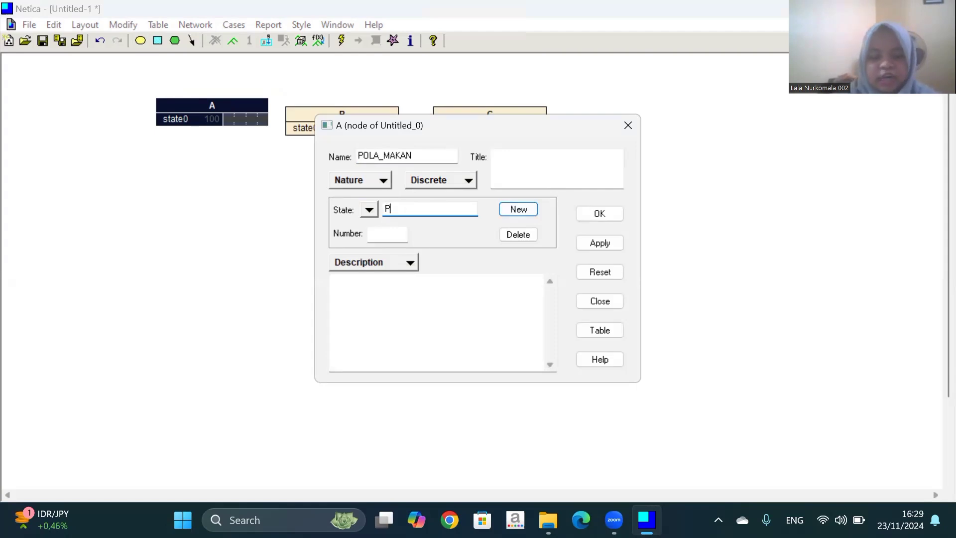
type("MK")
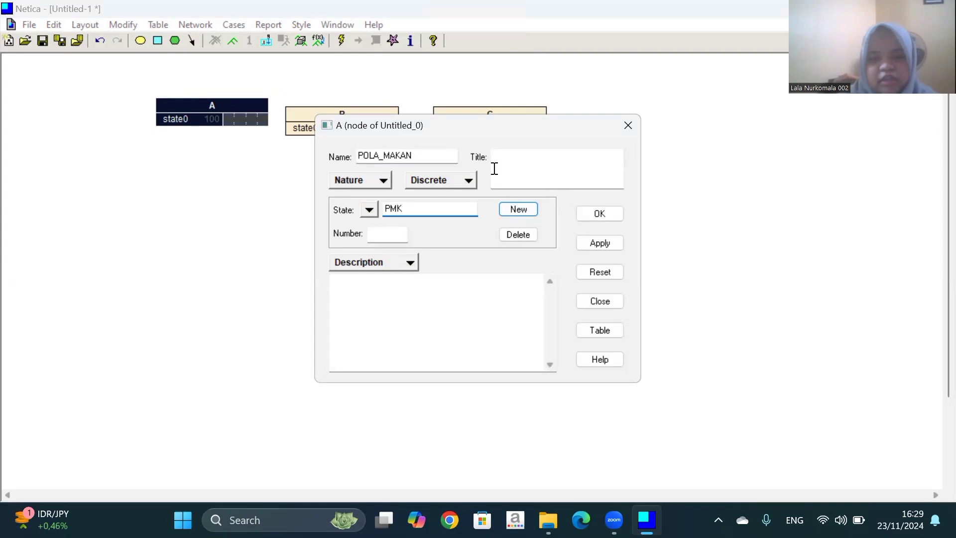
left_click(531, 208)
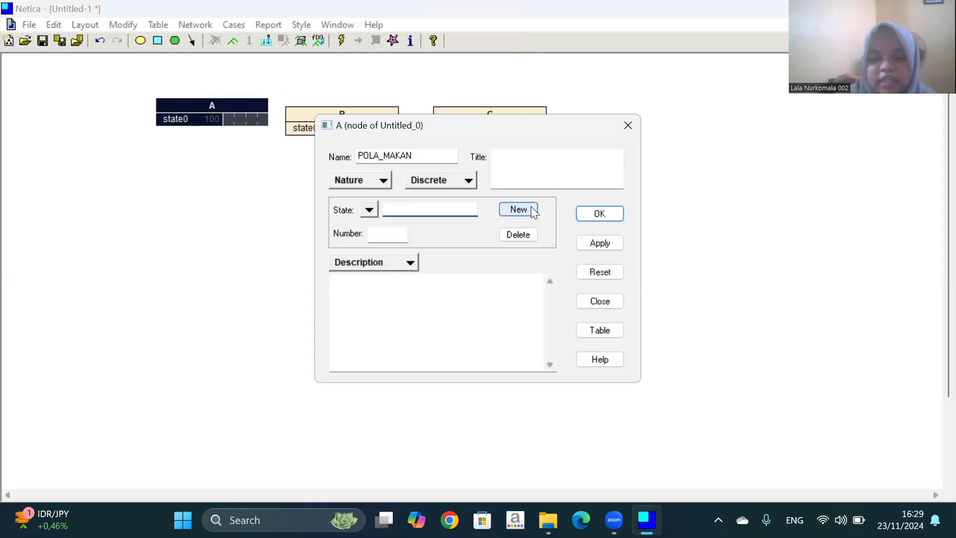
type("PMT")
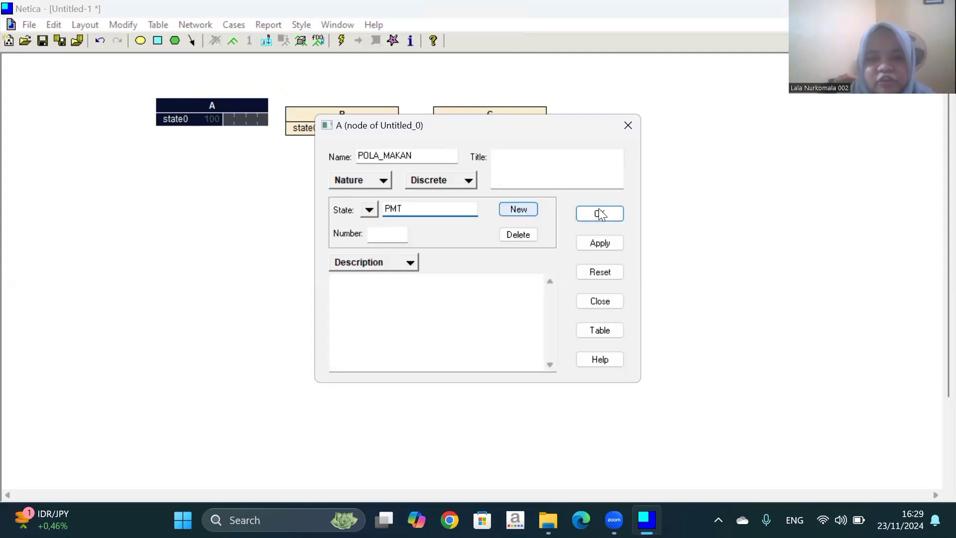
left_click(599, 237)
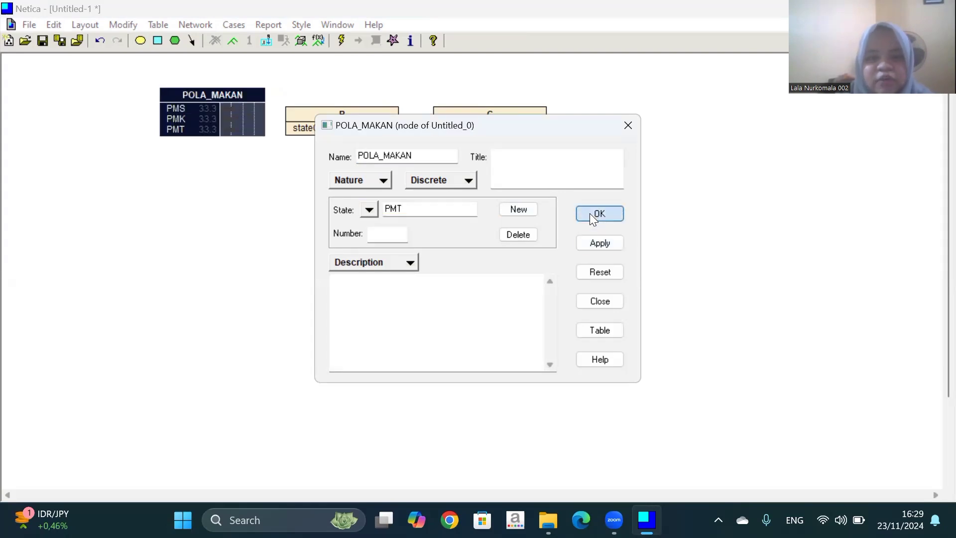
left_click(600, 214)
- Open the properties of node B and enter AKTIFITAS_FISIK as its name
left_click(372, 118)
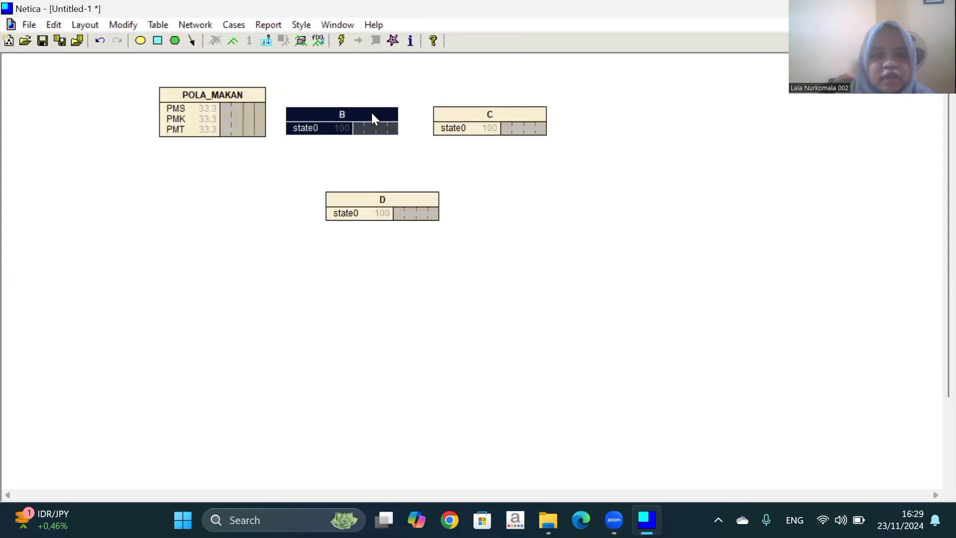
double_click(371, 118)
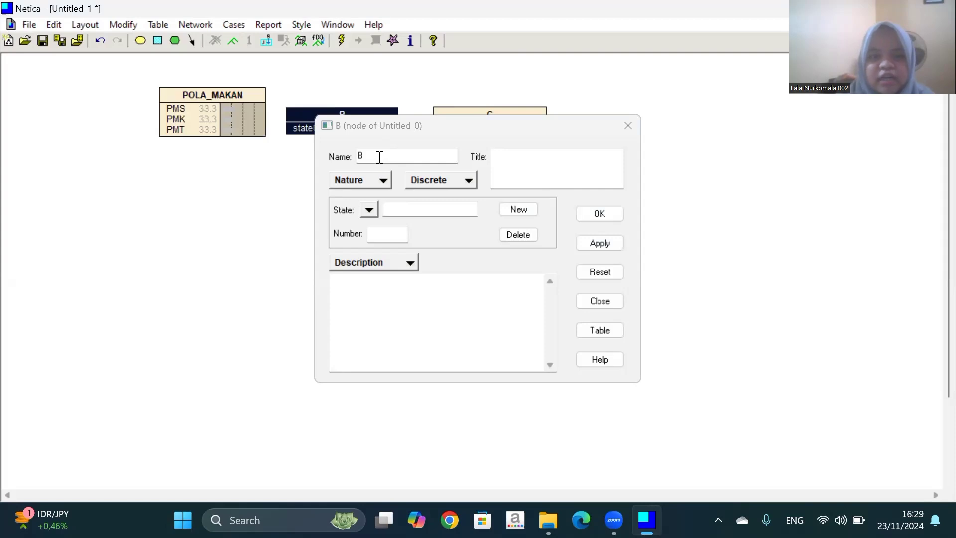
left_click(379, 157)
key("BackSpace")
type("AK")
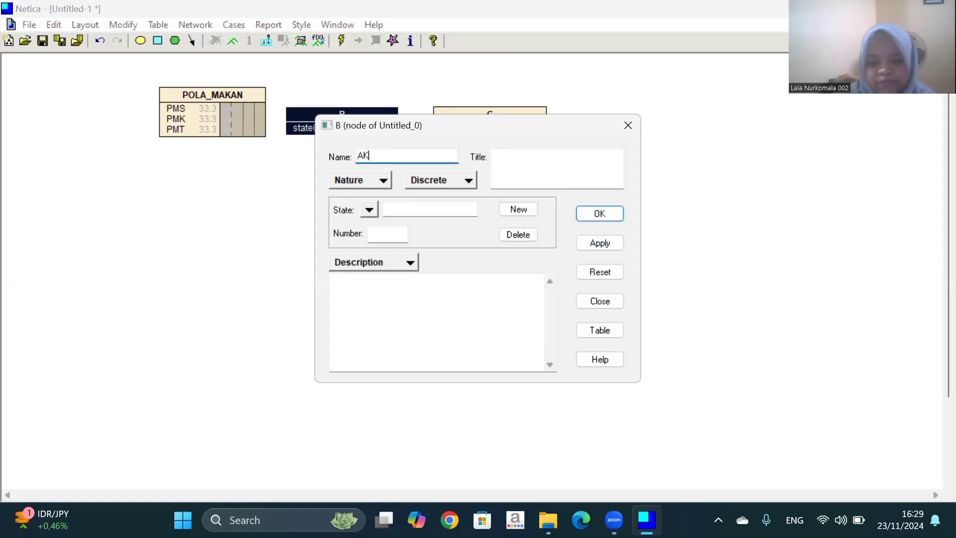
type("TIFITAS FI")
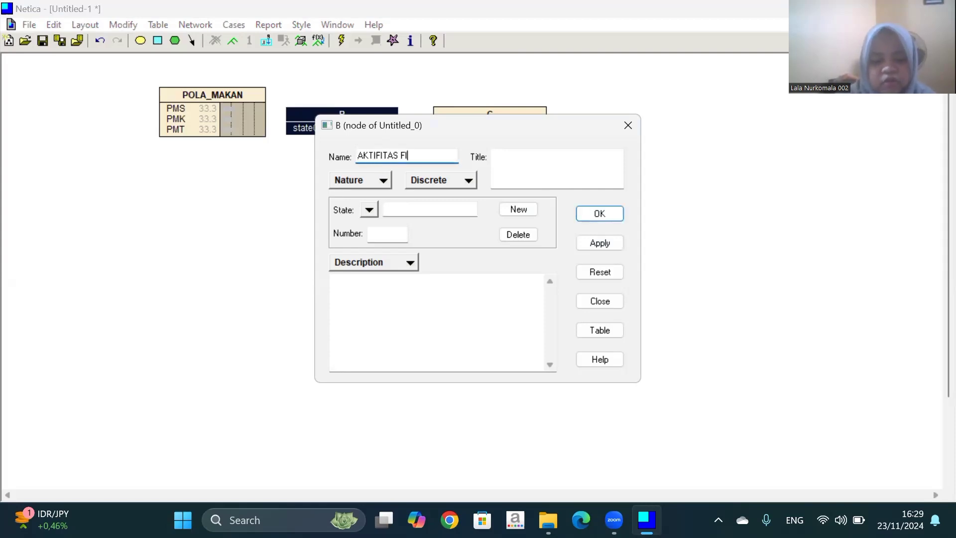
type("SIK")
key("BackSpace")
key("BackSpace")
key("BackSpace")
key("BackSpace")
key("BackSpace")
key("BackSpace")
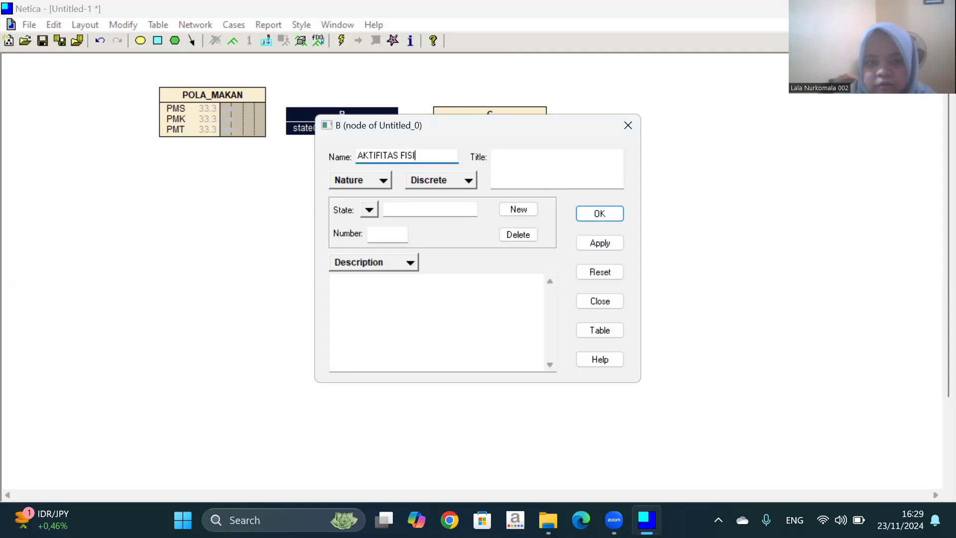
type("_FISIK")
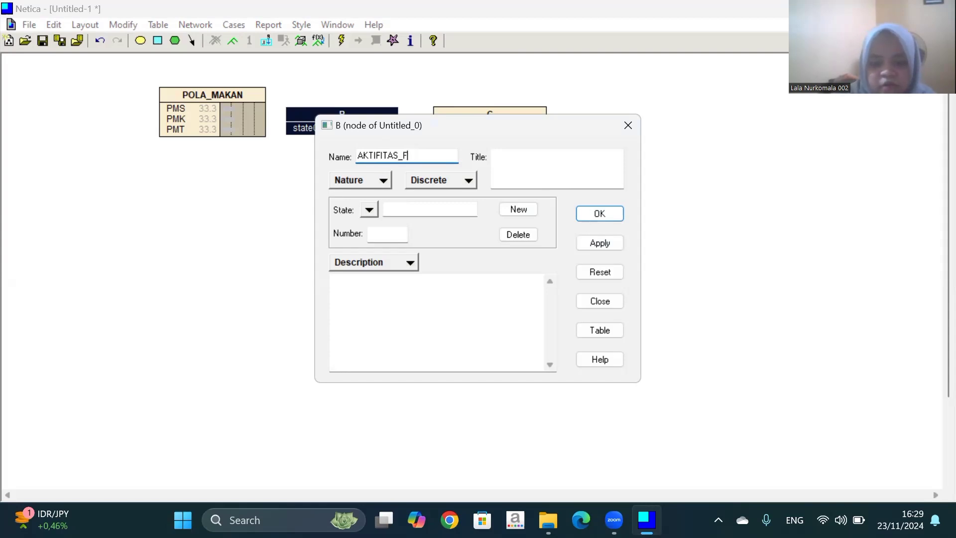
- Define the states AFT, AFS and AFR for the AKTIFITAS_FISIK node, apply the changes and close its properties
left_click(402, 206)
type("AF")
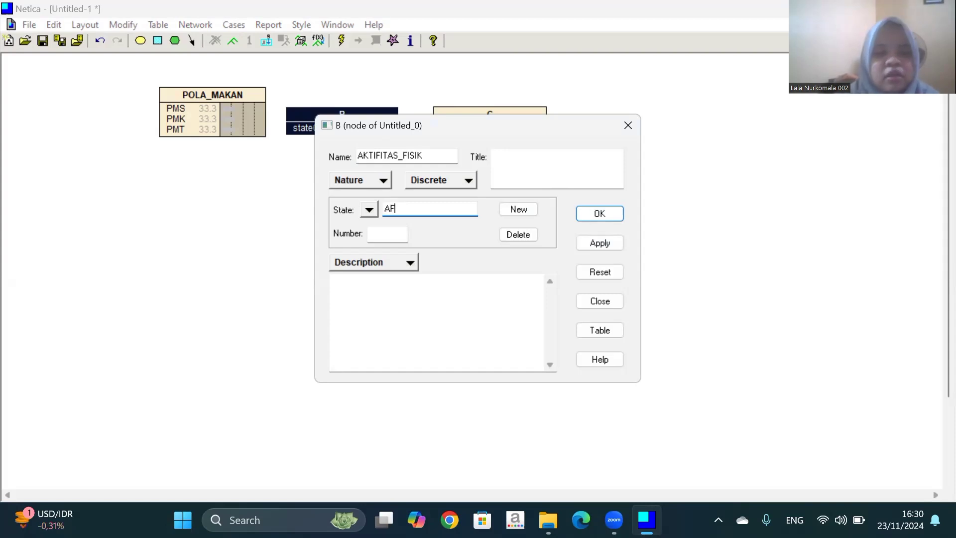
type("T")
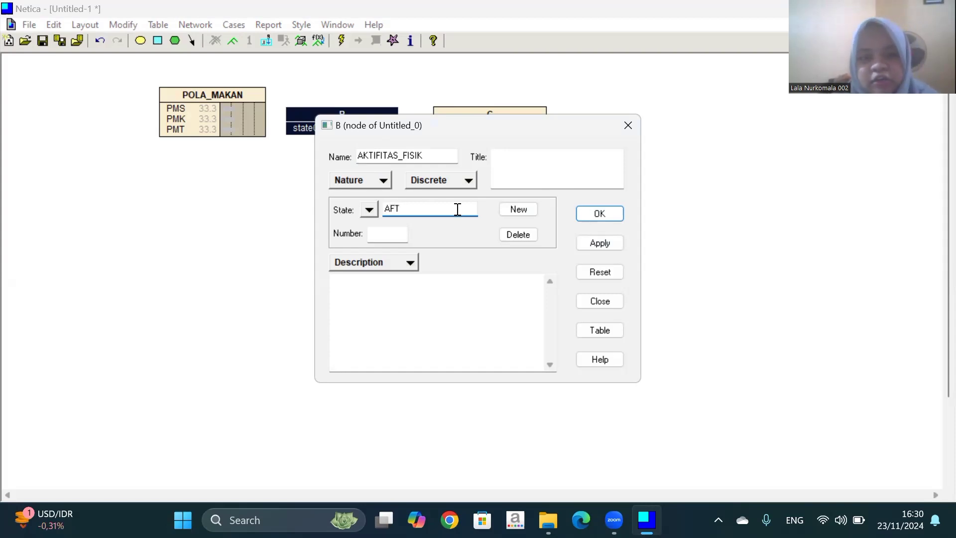
left_click(525, 211)
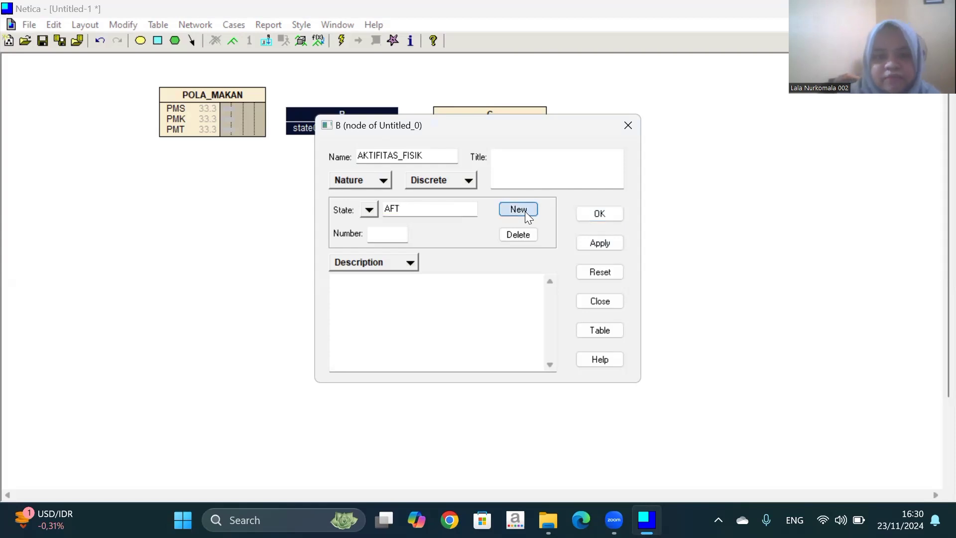
type("AFS")
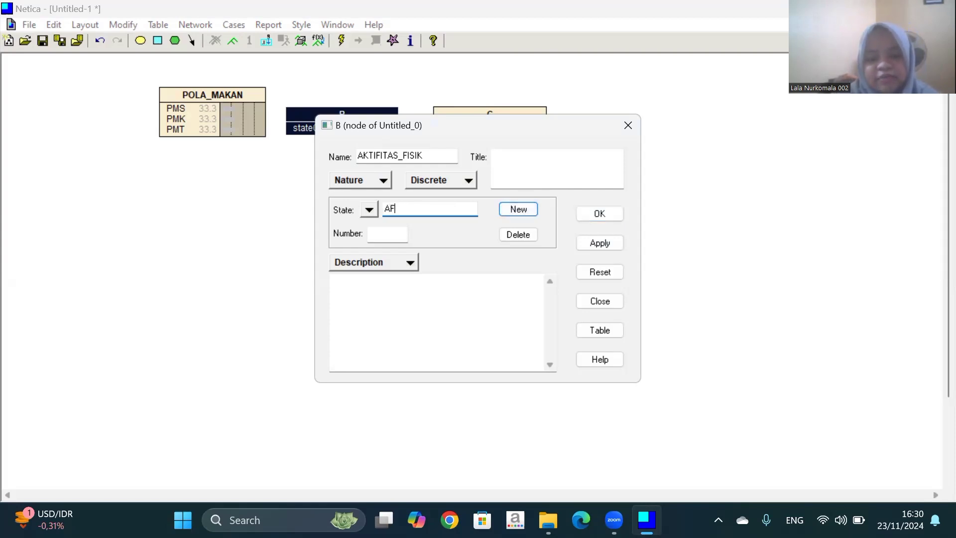
left_click(537, 207)
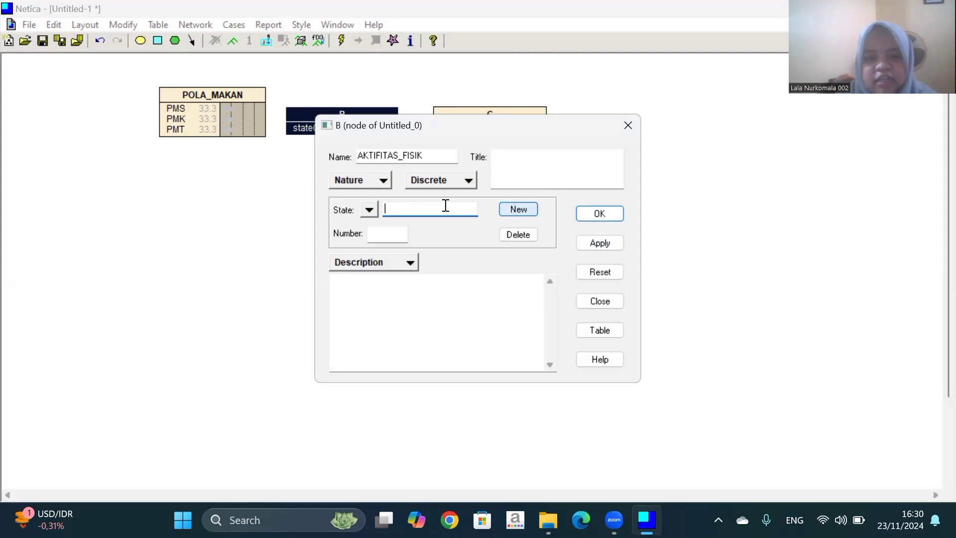
type("AFR")
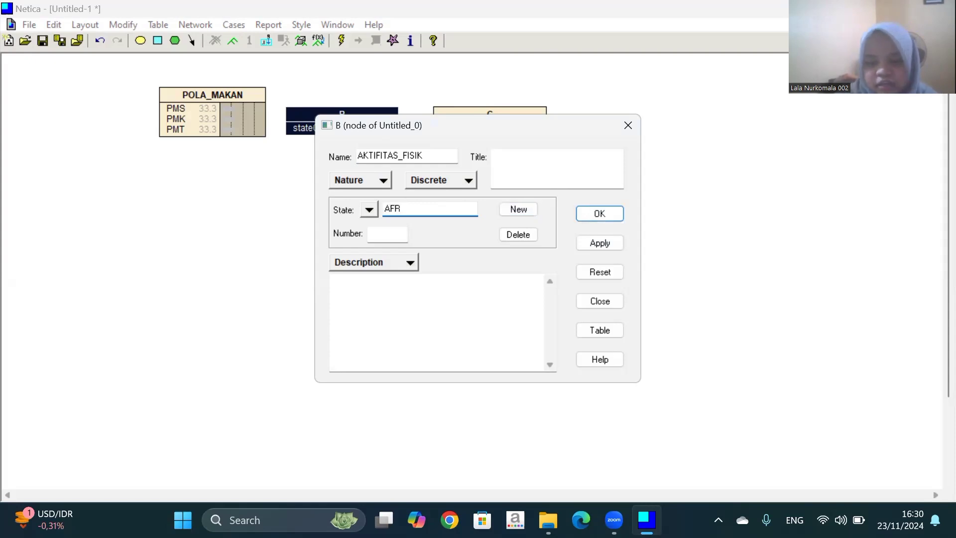
left_click(597, 239)
left_click(599, 214)
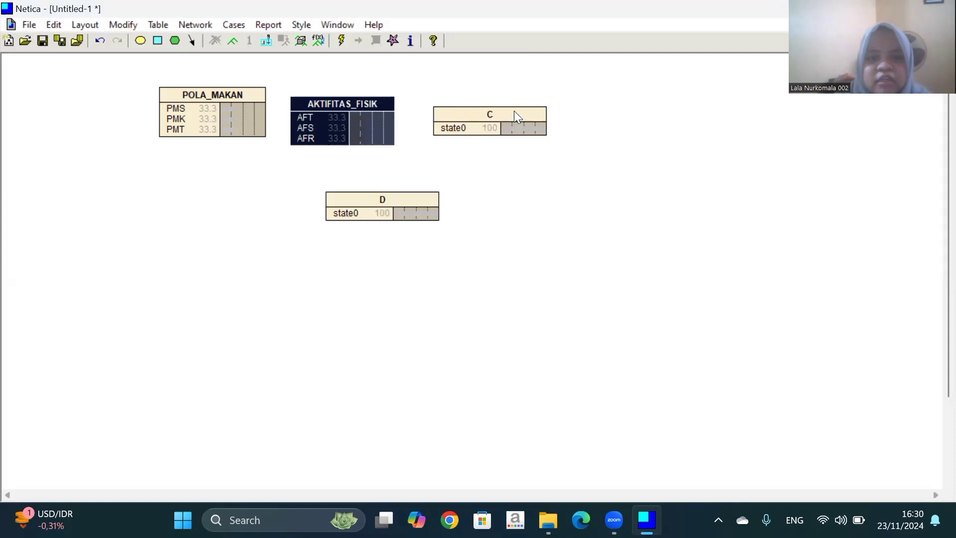
- Open the properties of node C and enter KEBIASAAN_TIDUR as its name
left_click(513, 110)
double_click(512, 109)
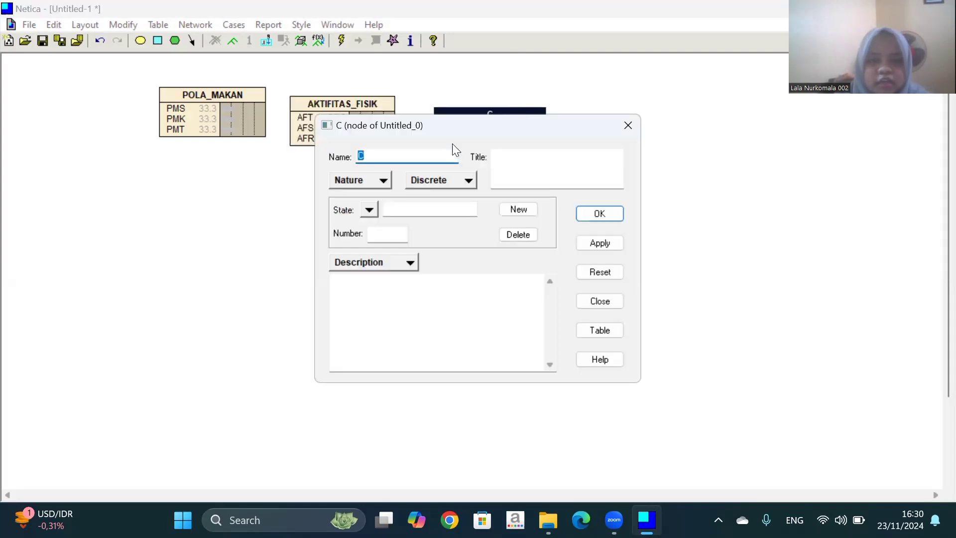
key("Caps_Lock")
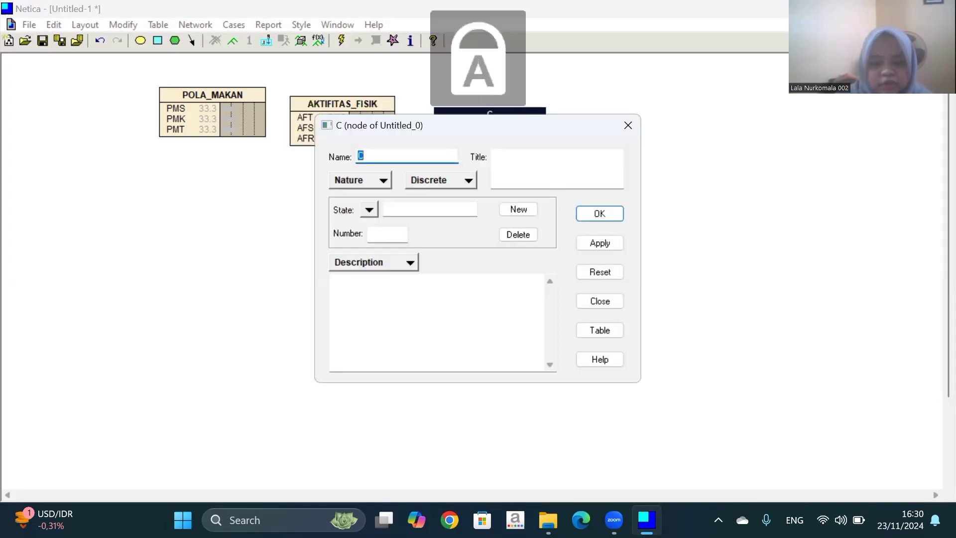
type("KEBIA")
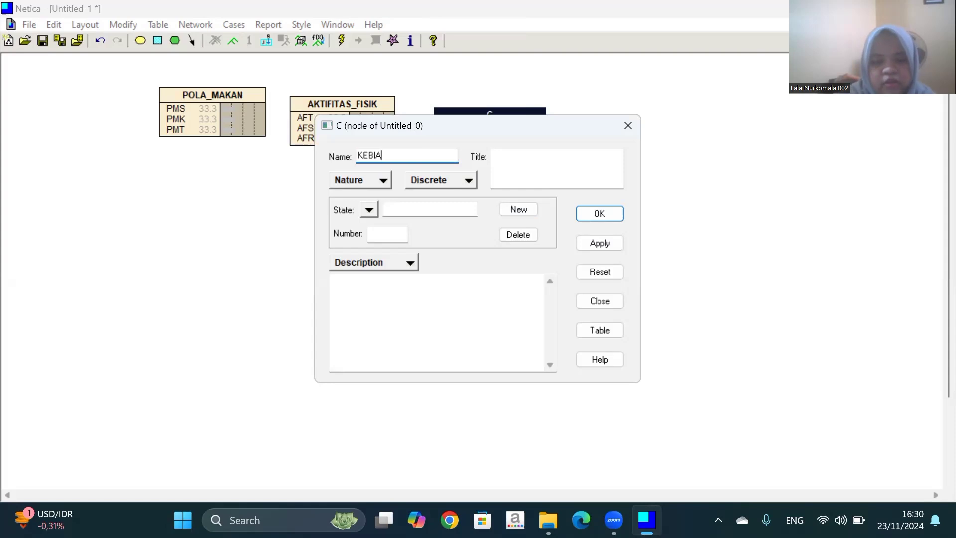
type("SAAN_")
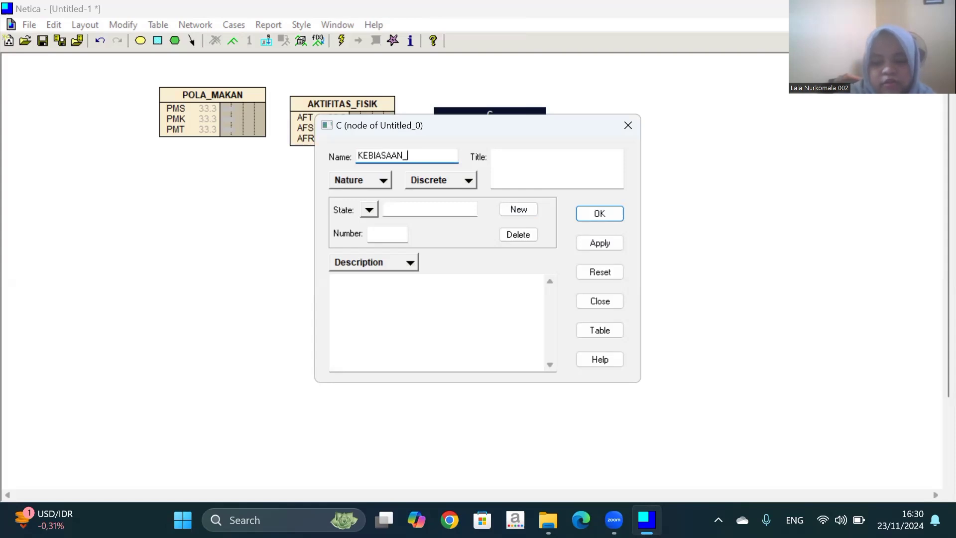
type("TIDUR")
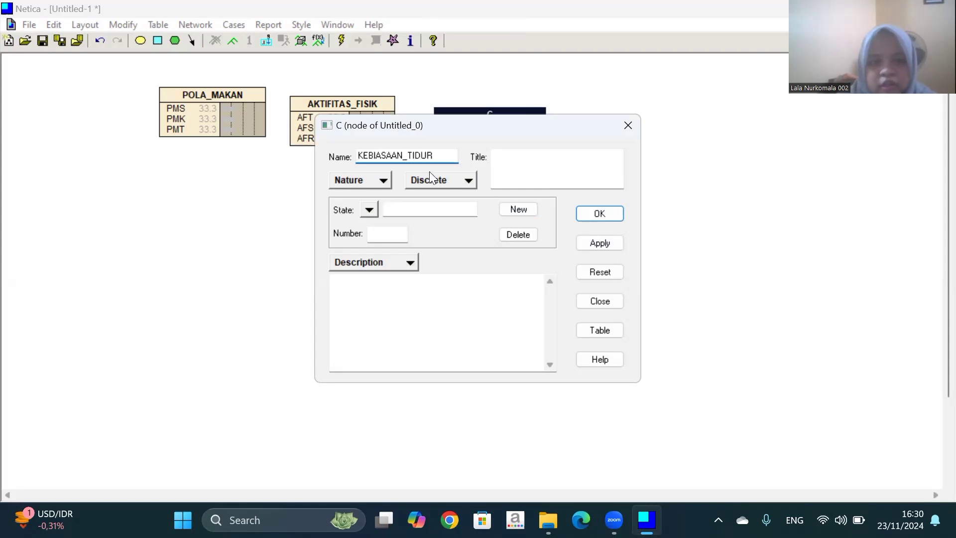
- Define the states KTC and KTK for the KEBIASAAN_TIDUR node, apply the changes and close its properties
left_click(412, 211)
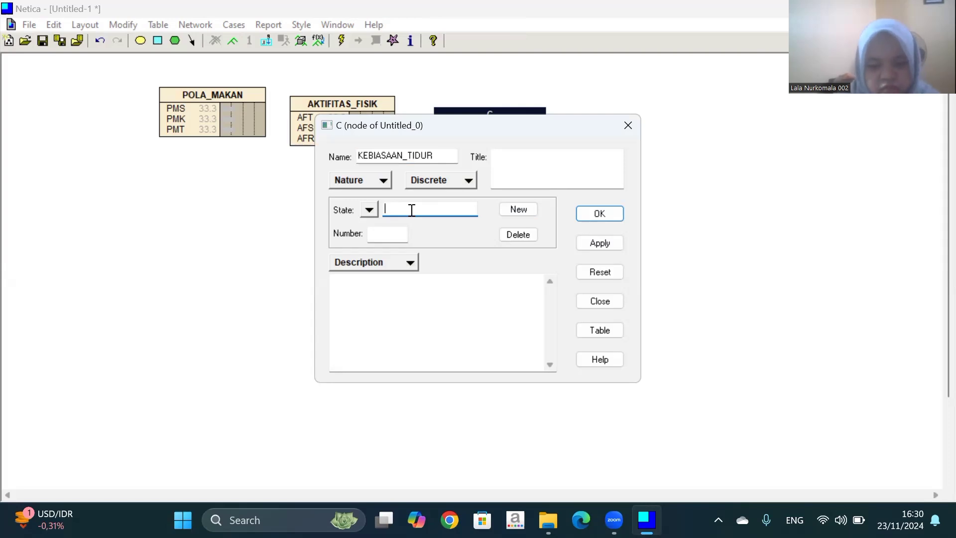
type("KTC")
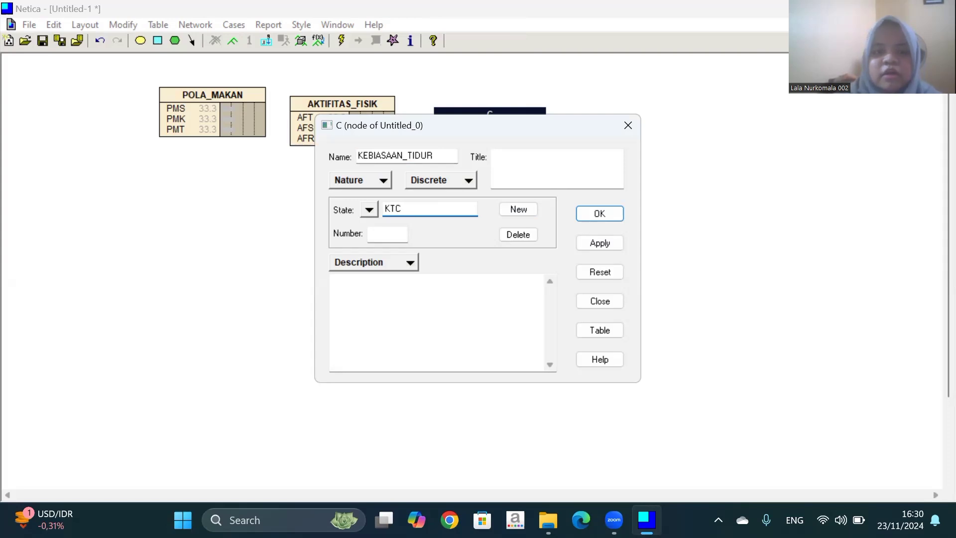
left_click(517, 205)
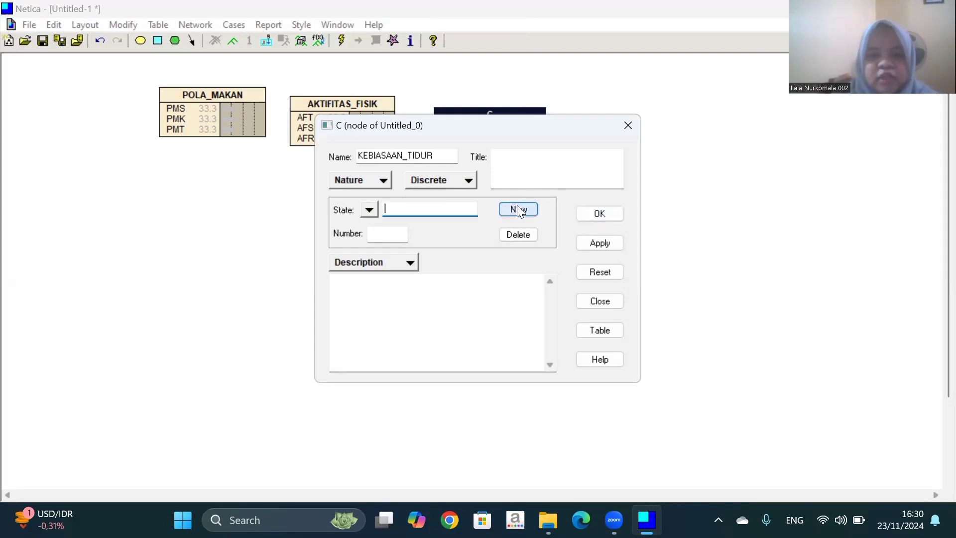
type("KTK")
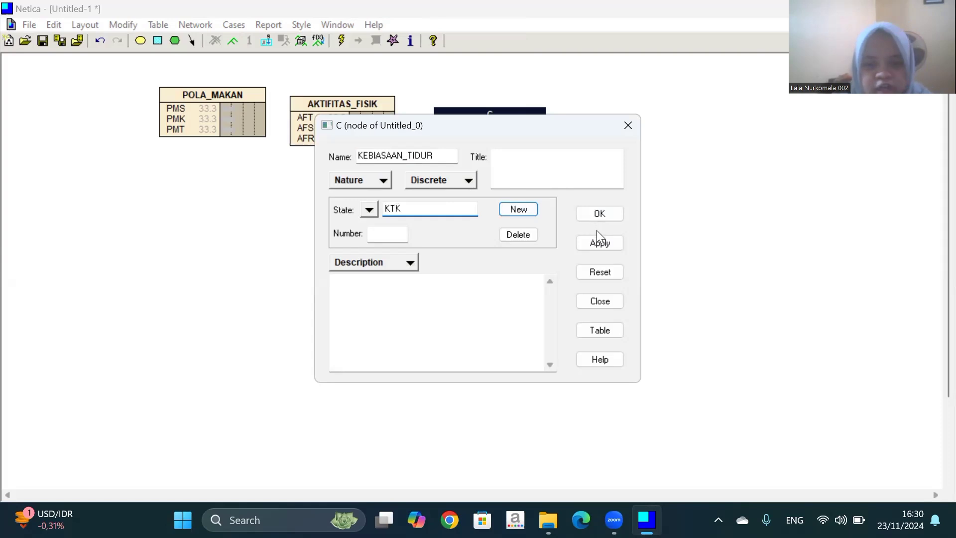
left_click(600, 243)
left_click(593, 217)
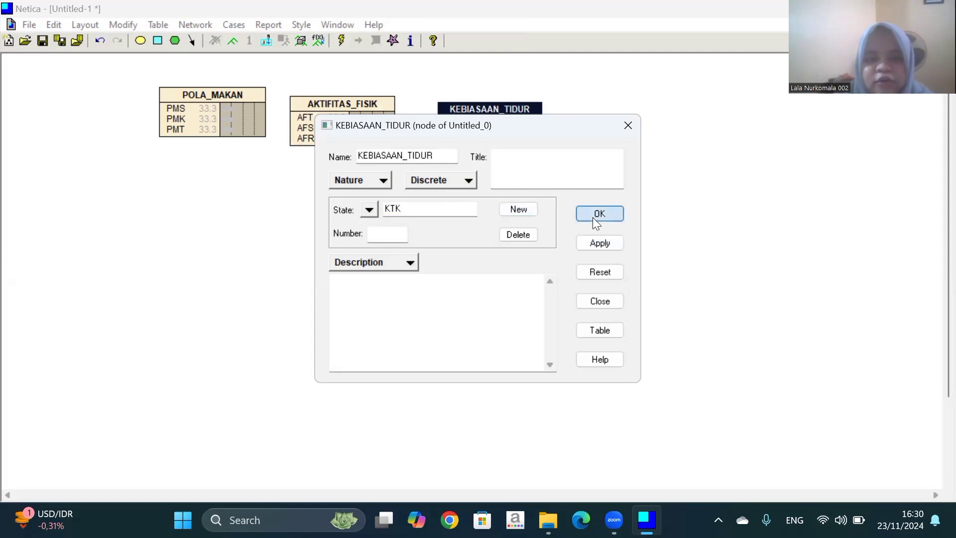
- Open the properties of node D and enter KONDISI_KESEHATAN as its name
double_click(412, 197)
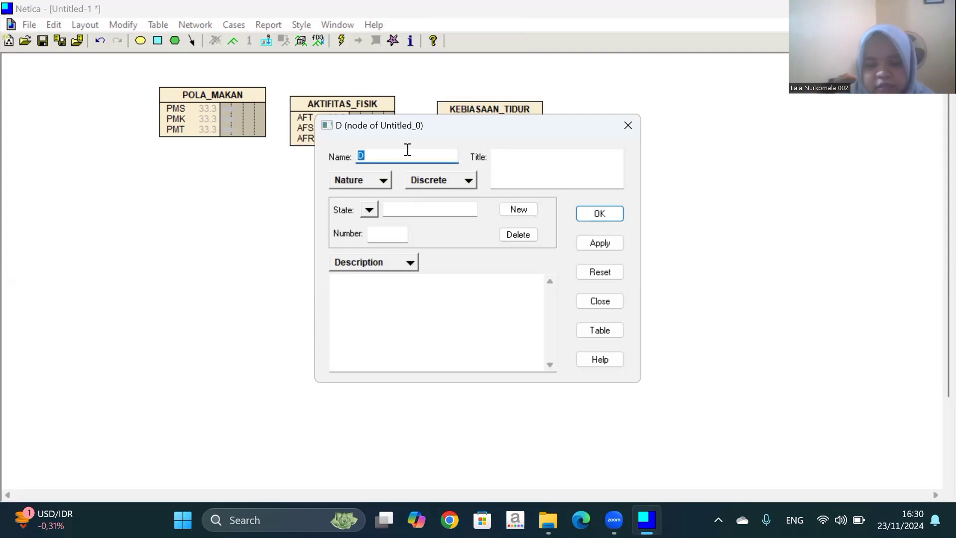
type("KONDISI")
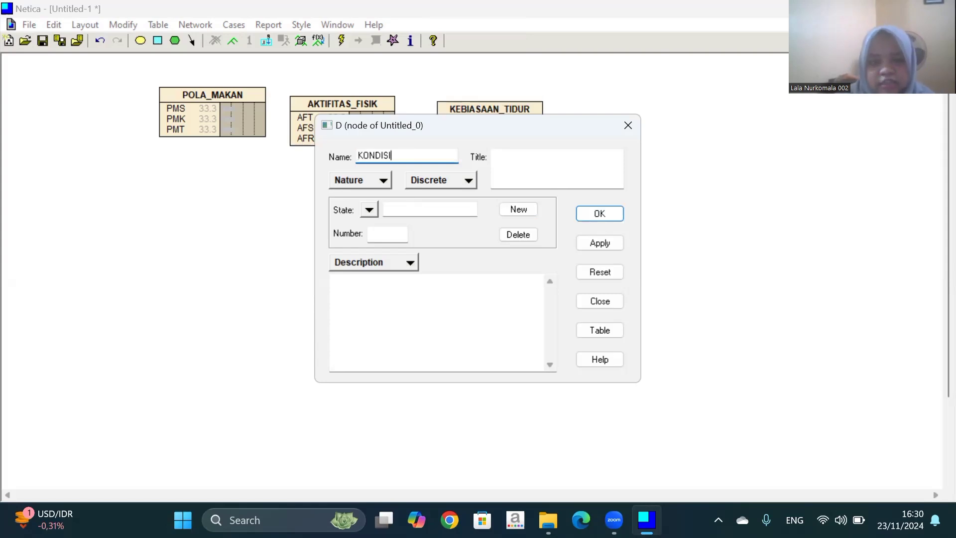
type("_KESEHATA")
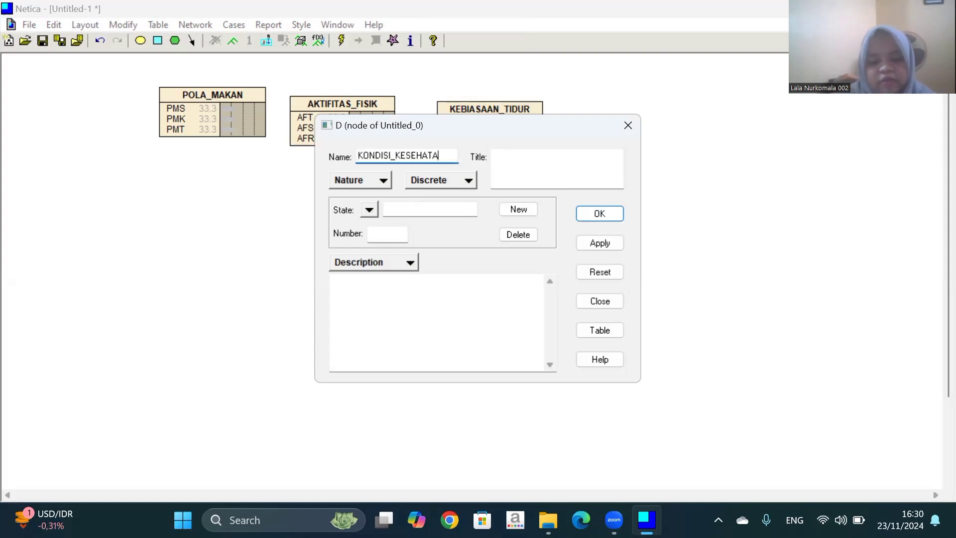
type("N")
- Try to define the states SEHAT, BERESIKO and TIDAK SEHAT for the KONDISI_KESEHATAN node
left_click(407, 206)
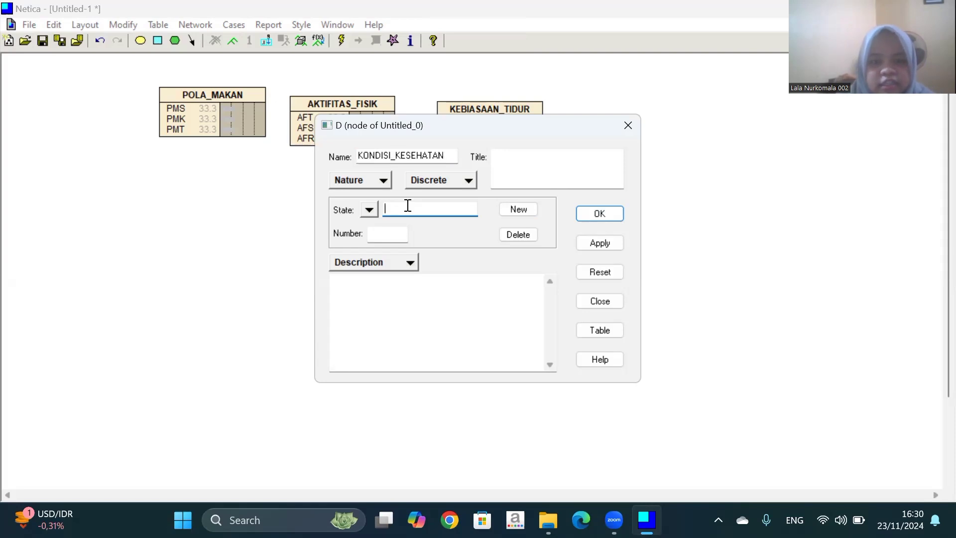
type("SEHAT")
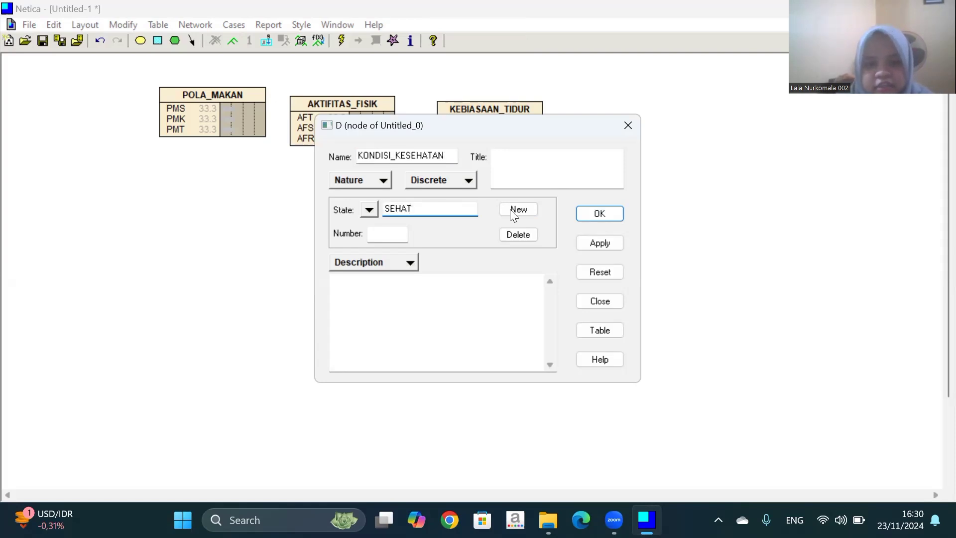
left_click(514, 210)
type("BE")
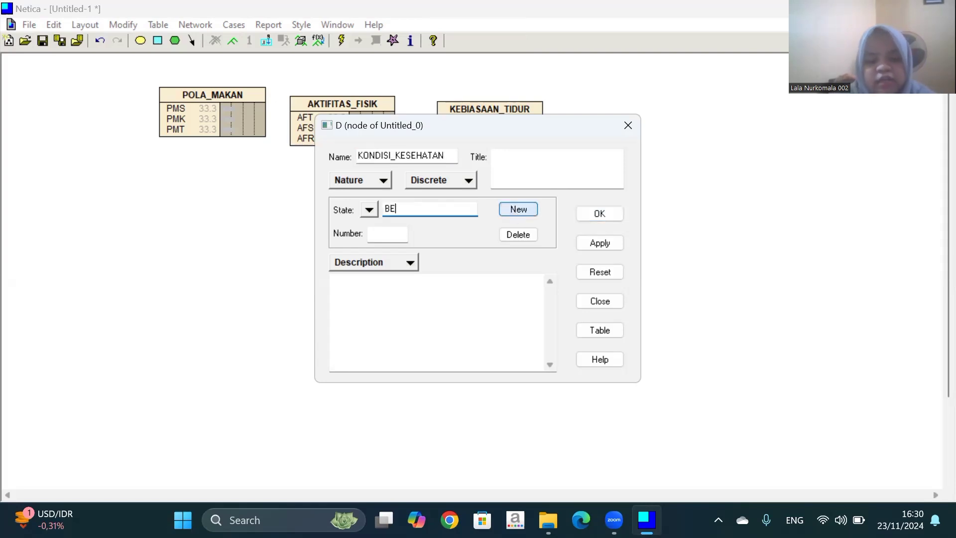
type("RESIKO")
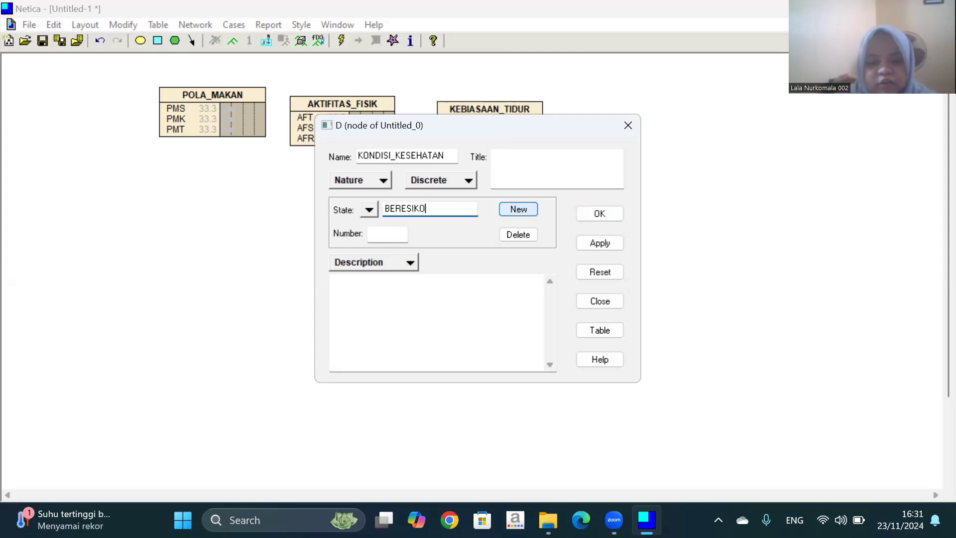
left_click(532, 215)
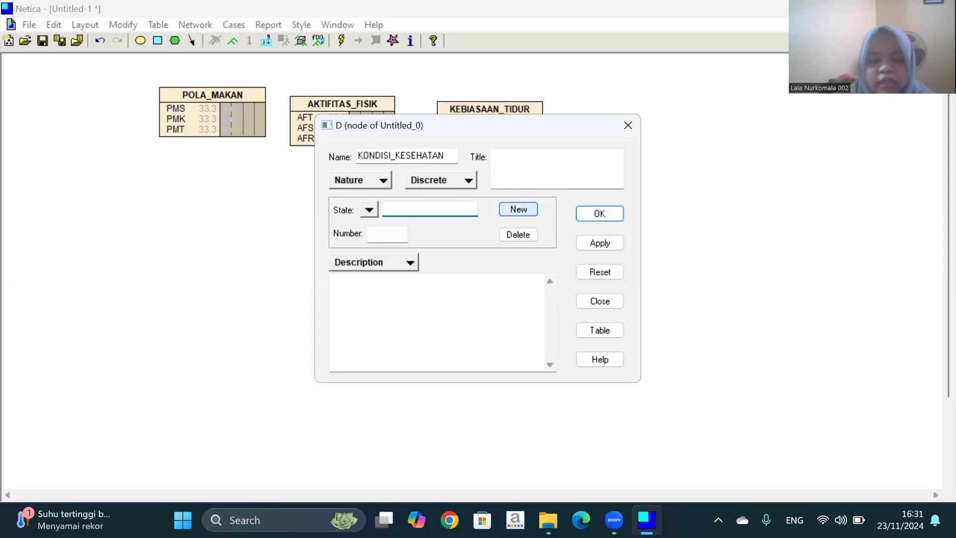
type("TIDAK SEHAT")
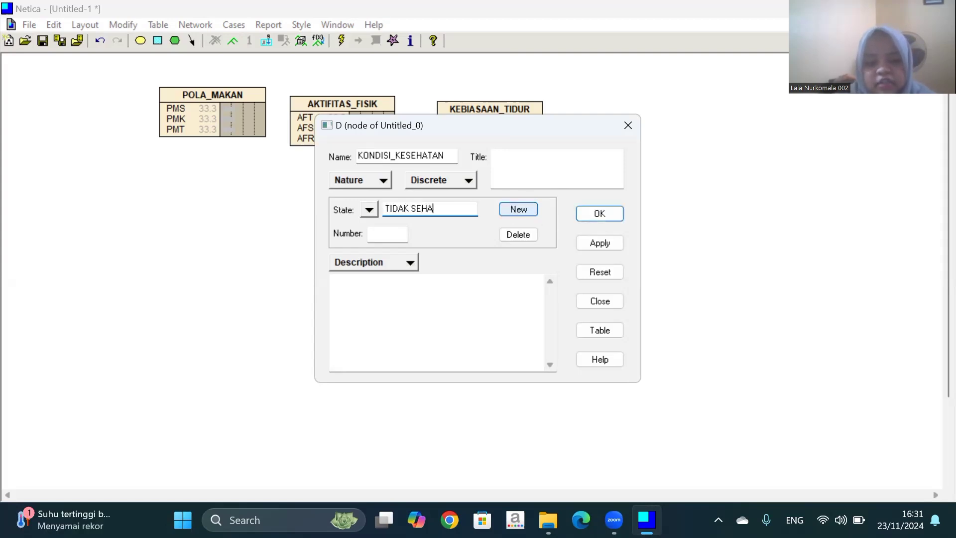
left_click(599, 245)
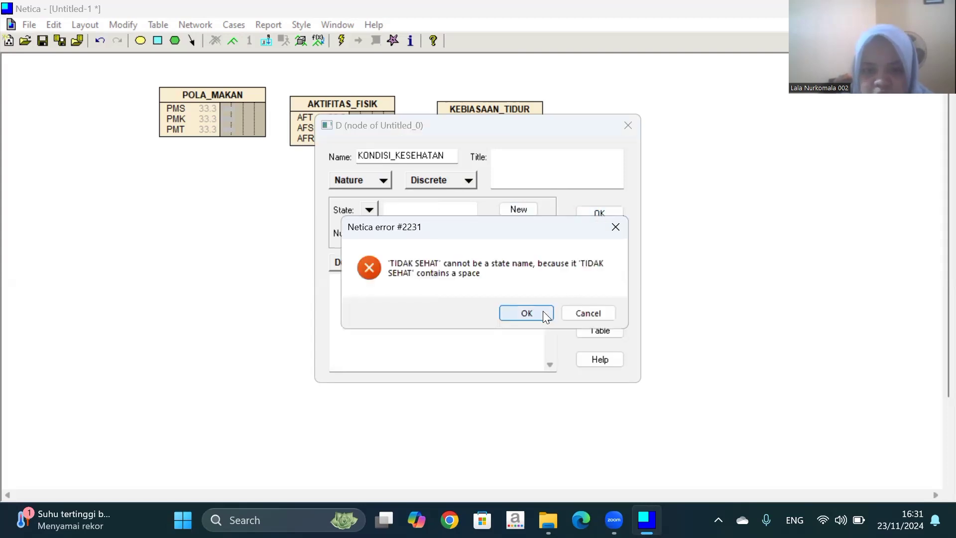
left_click(543, 314)
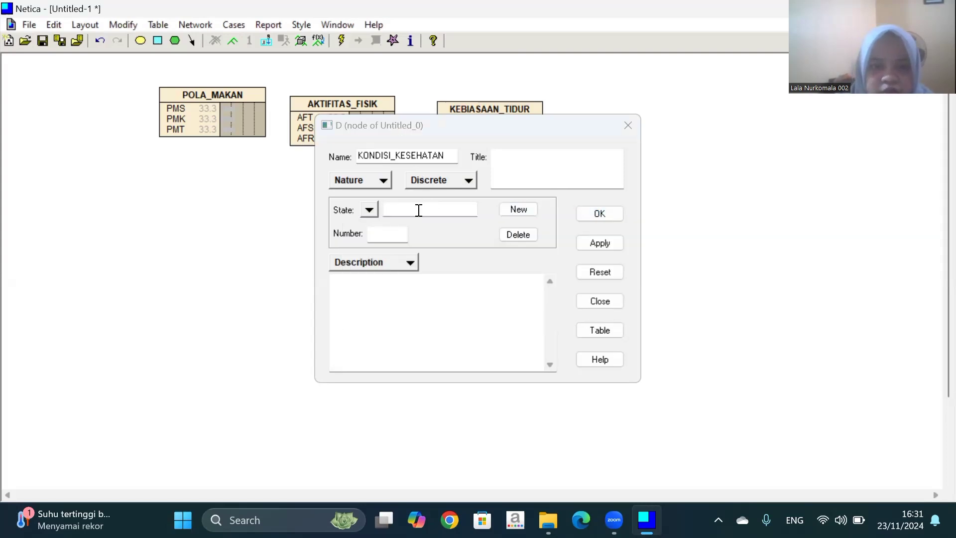
- Try to define the states SEHAT, BERESIKO and TIDAK_SEHAT for the KONDISI_KESEHATAN node and apply them
left_click(418, 210)
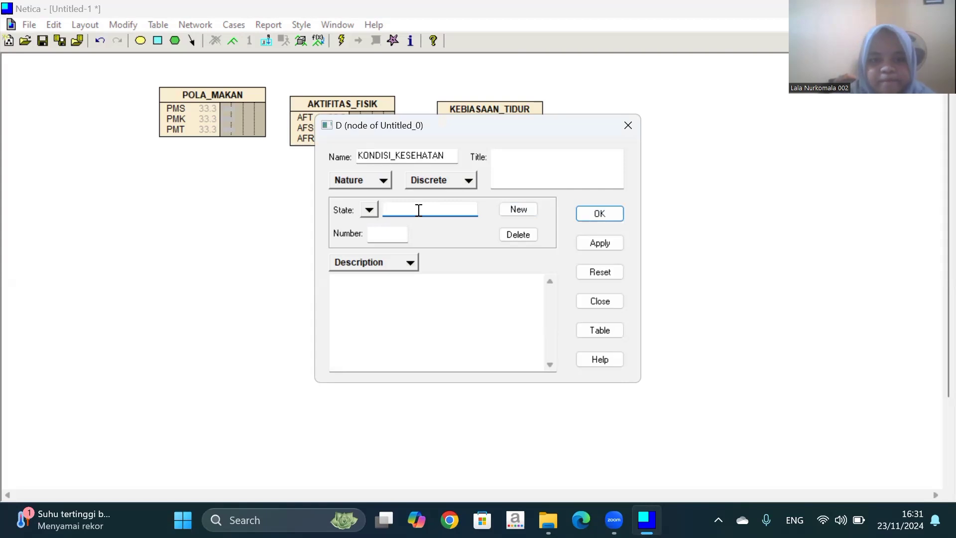
type("S")
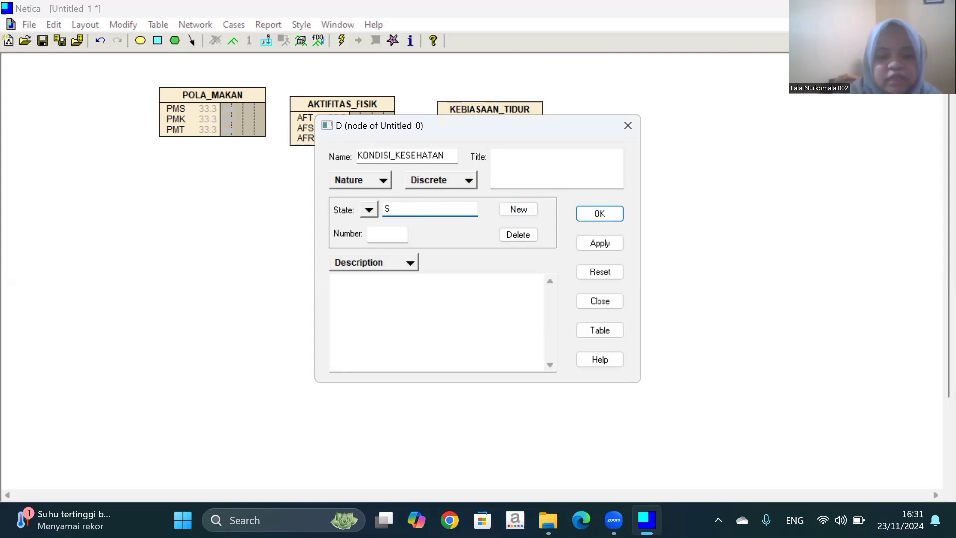
type("EHAT")
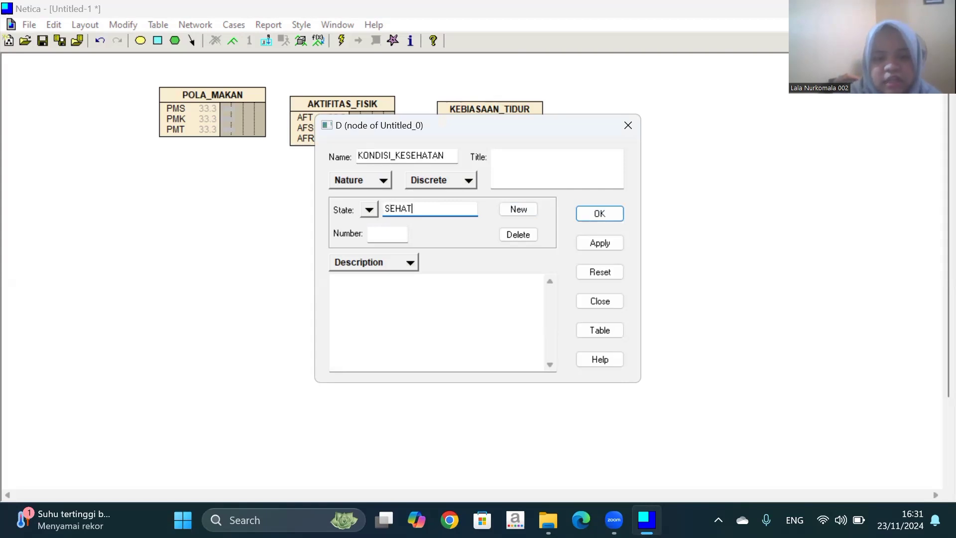
left_click(519, 213)
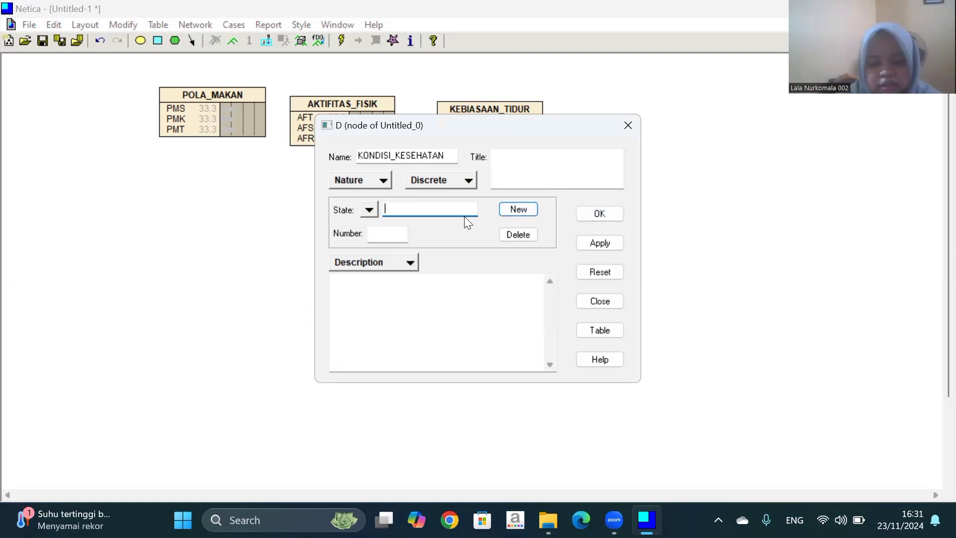
type("BERE")
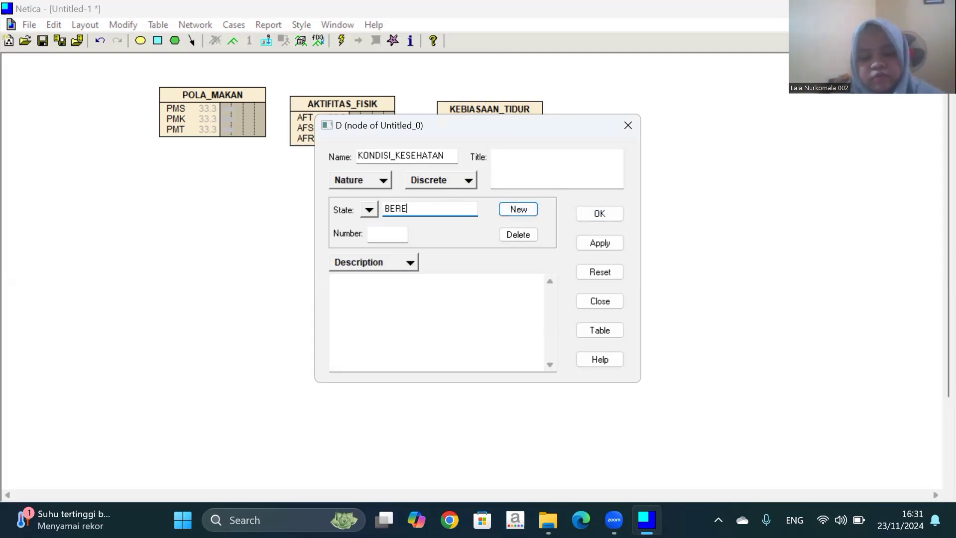
type("SIKO")
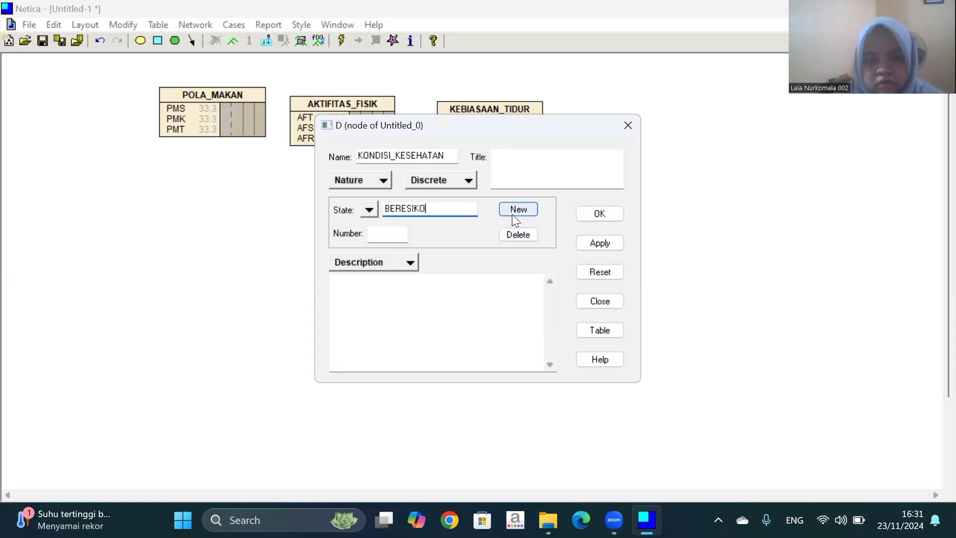
left_click(513, 214)
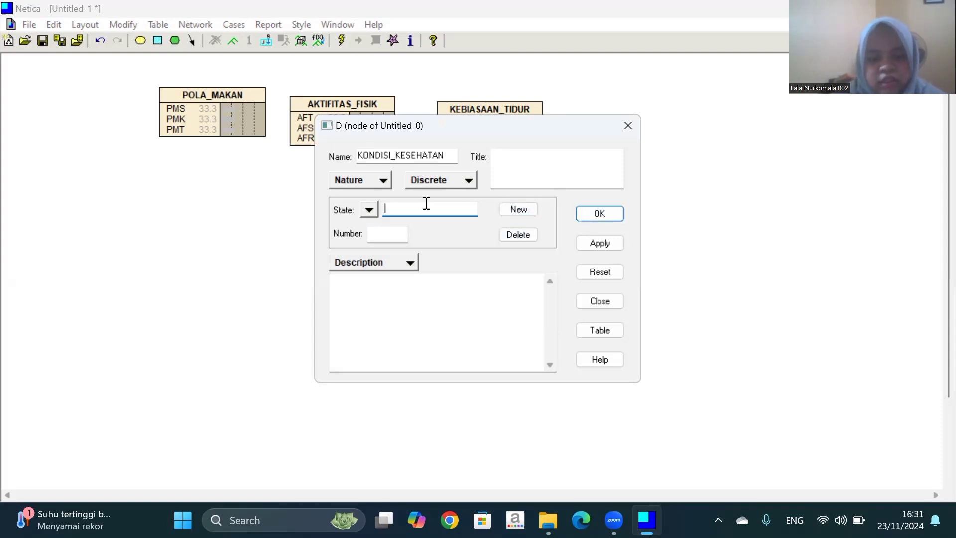
type("TIDA")
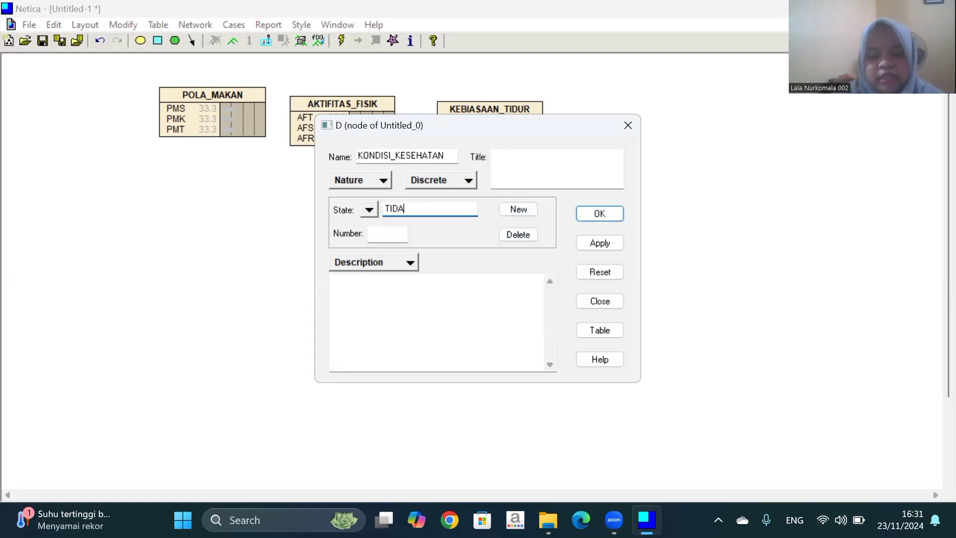
type("K_SEHAT")
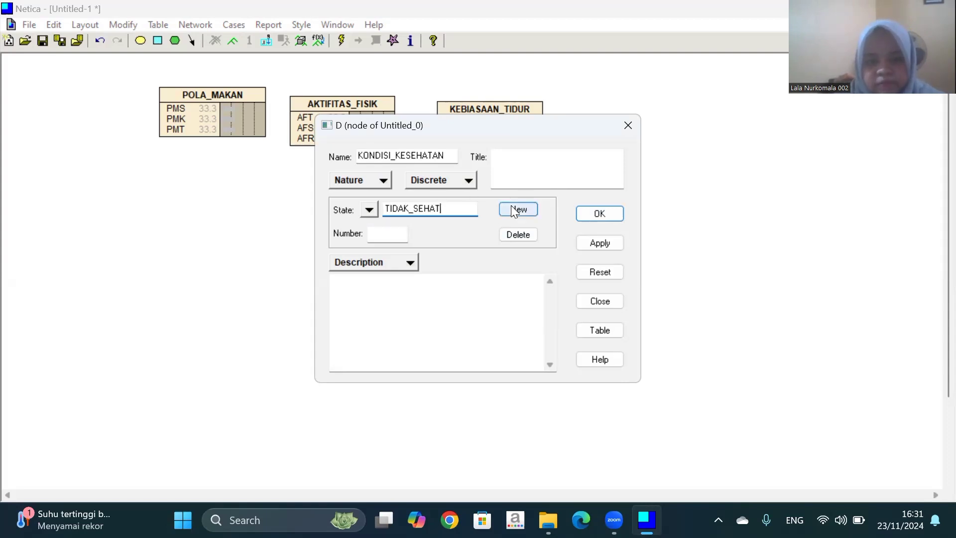
left_click(607, 248)
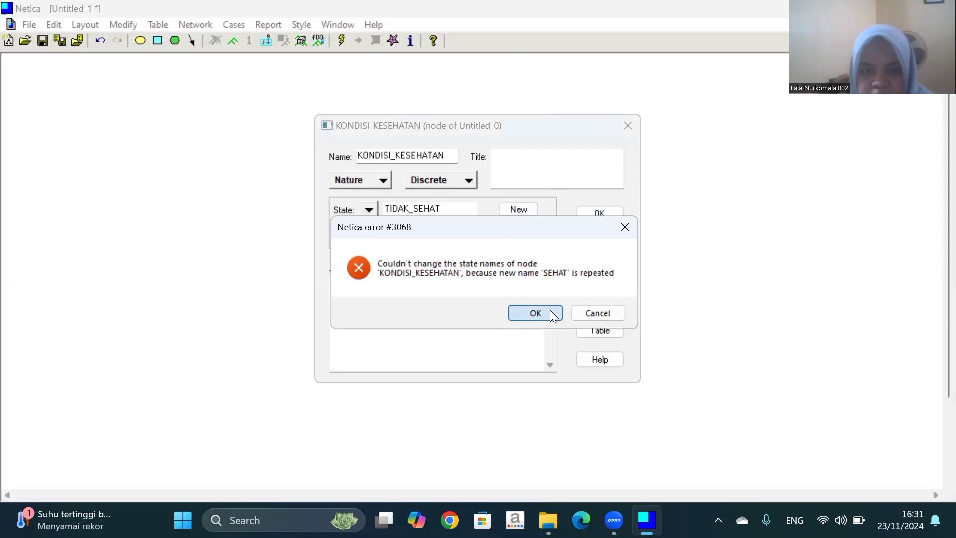
left_click(550, 311)
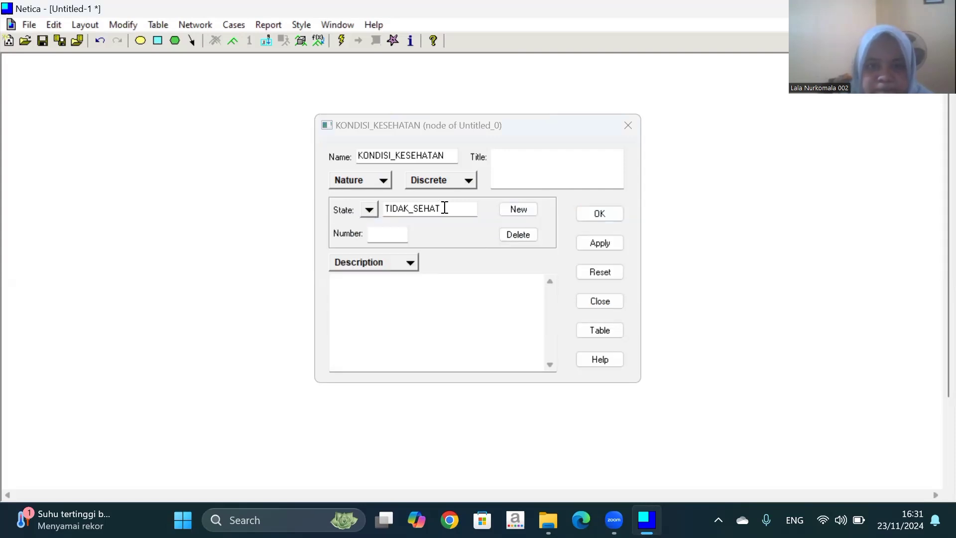
- Change the KONDISI_KESEHATAN node's TIDAK_SEHAT state name to TIDAKSEHAT and apply the changes
left_click(445, 208)
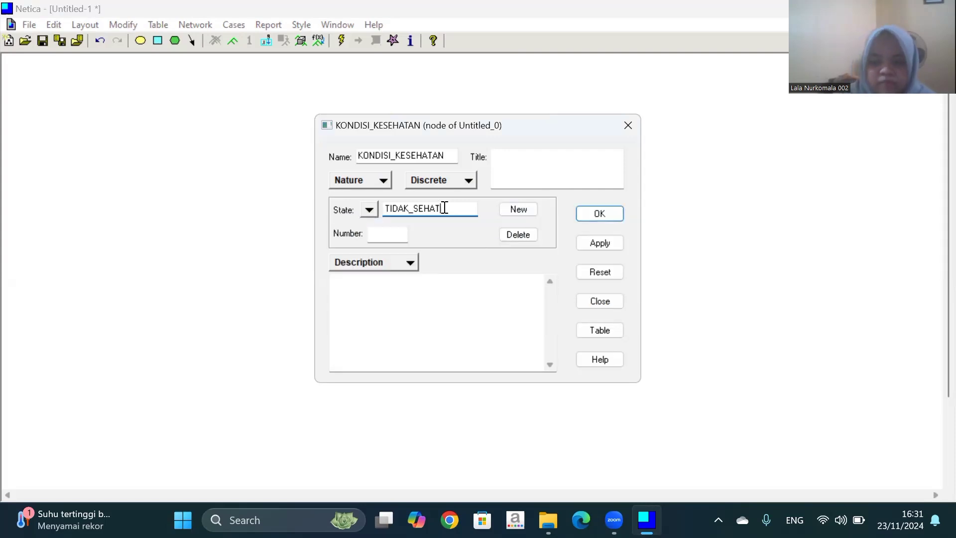
key("BackSpace")
key("BackSpace")
key("BackSpace")
key("BackSpace")
key("BackSpace")
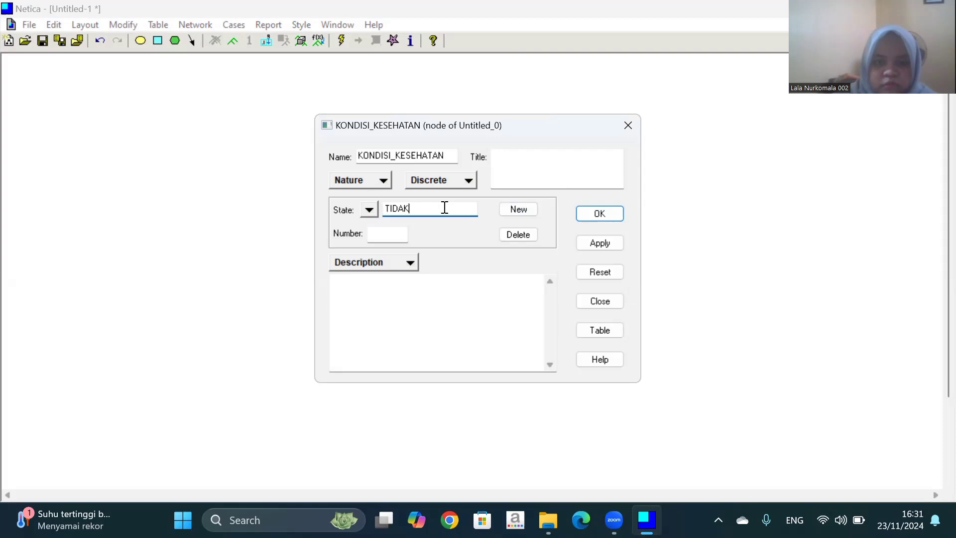
type("SEHAT")
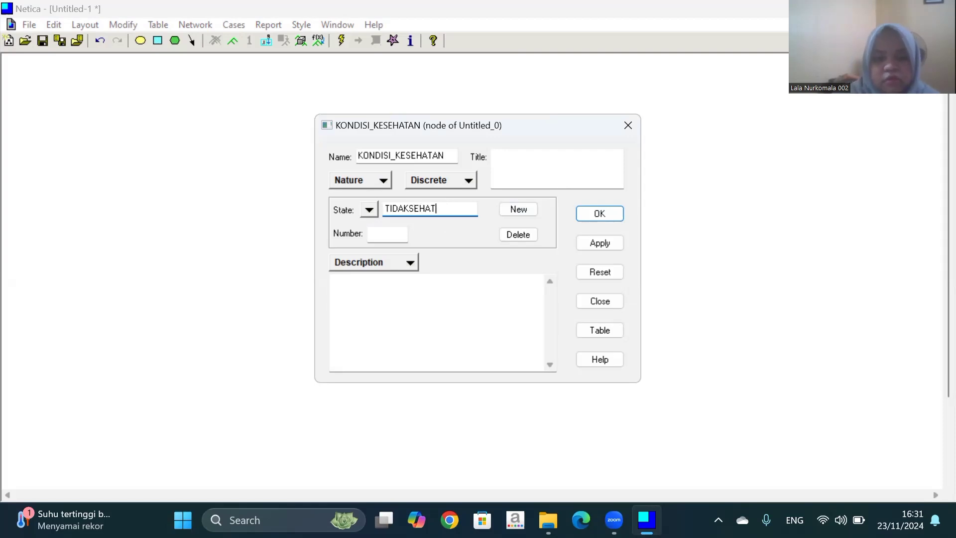
left_click(581, 244)
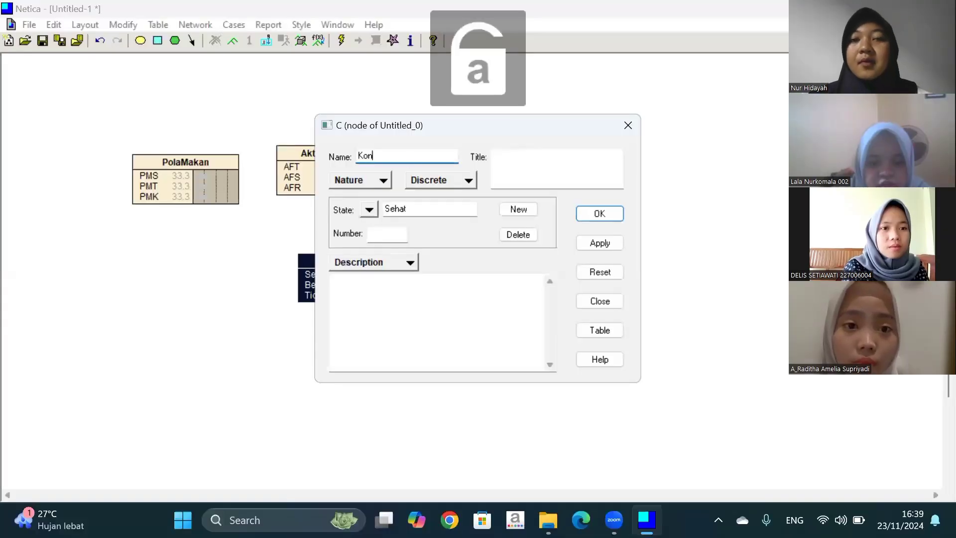
- Name node C Kondisi and apply the change, and move the KebiasaanTidur node farther away from AktivitasFisik
type("disi")
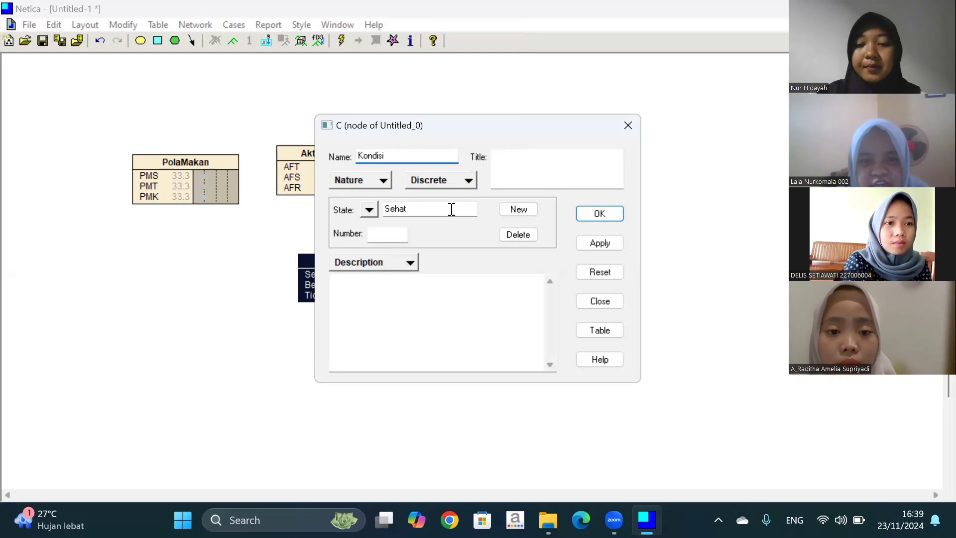
left_click(588, 243)
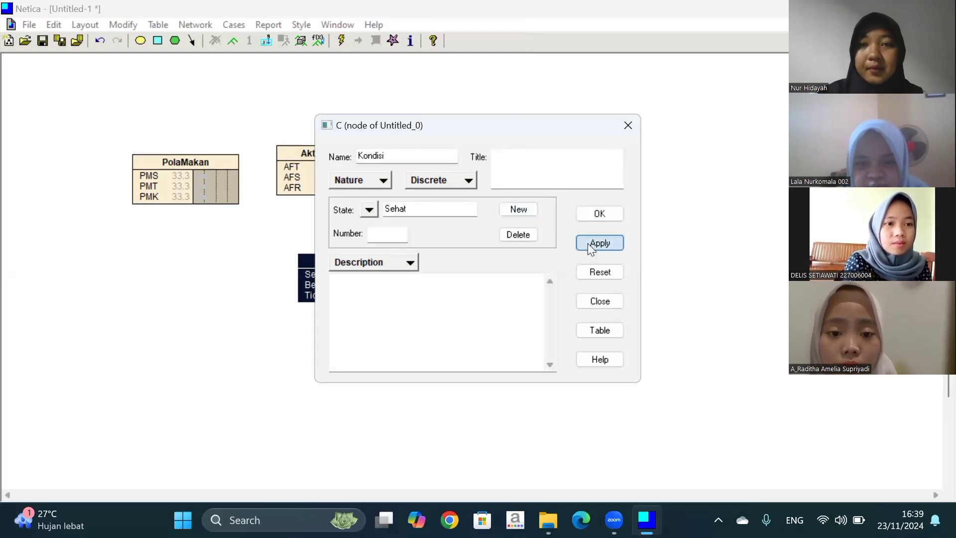
left_click(604, 207)
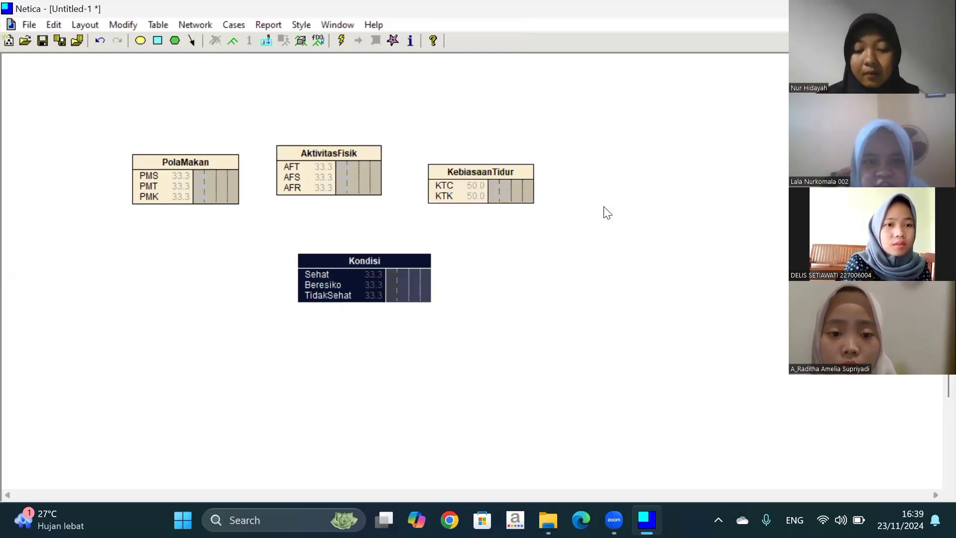
left_click_drag(519, 173, 561, 155)
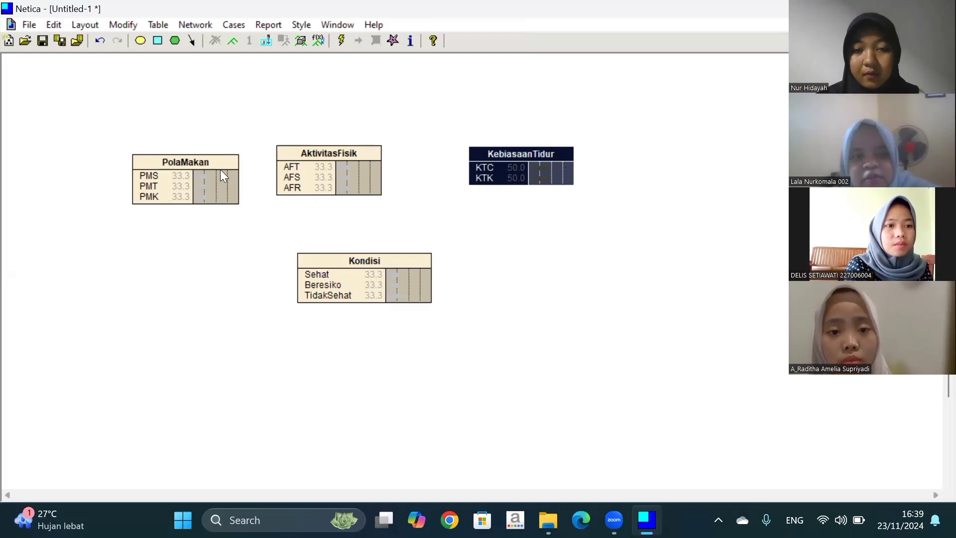
- Open the PolaMakan node's probability table and set its values to display as Probability instead of percentages
left_click(213, 158)
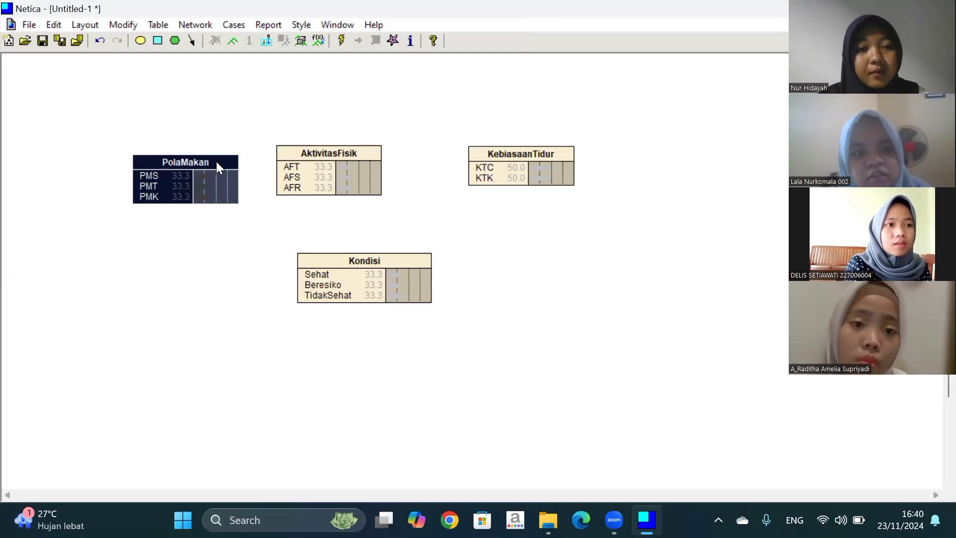
double_click(216, 161)
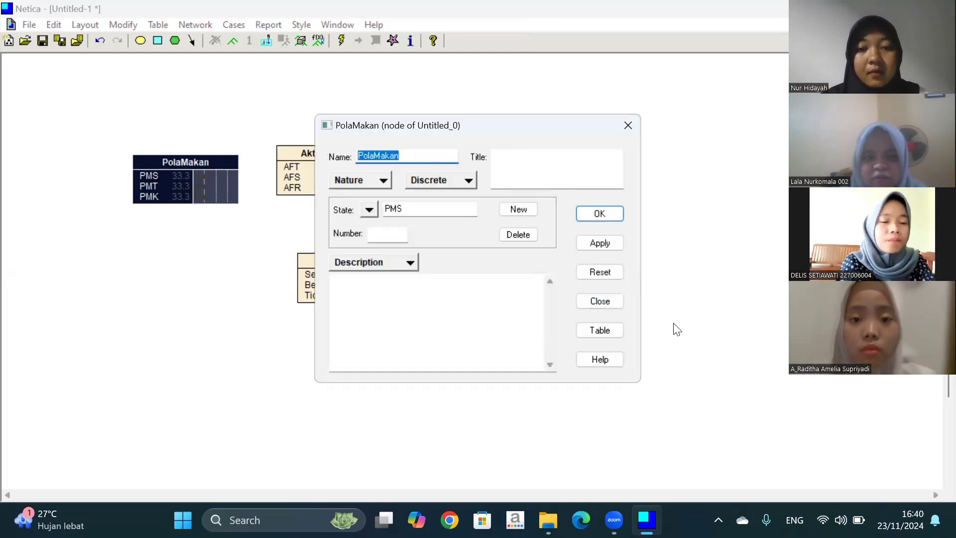
left_click(618, 330)
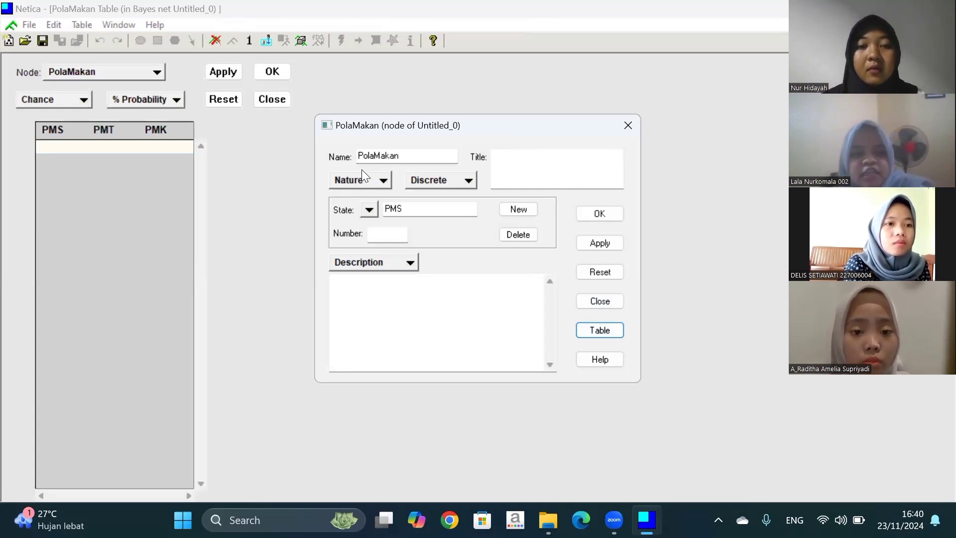
left_click(170, 98)
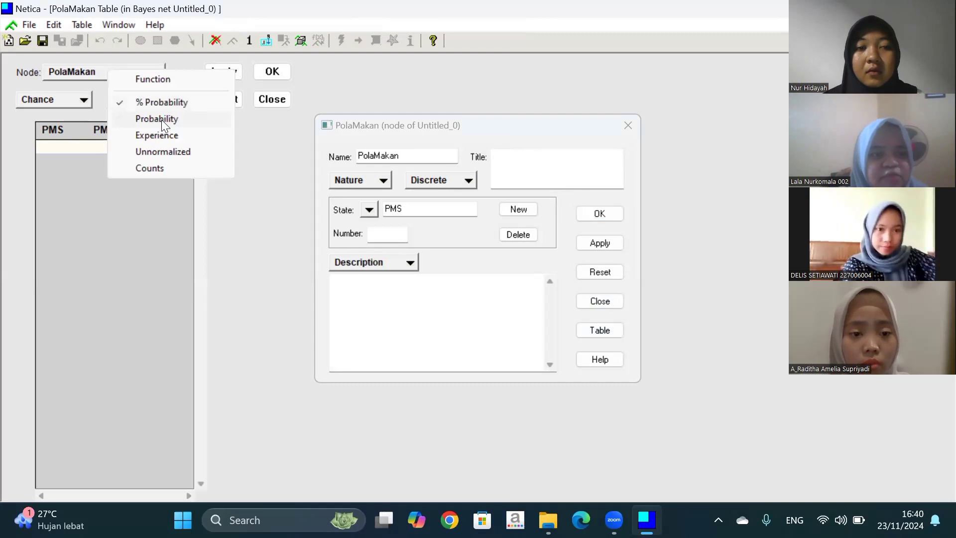
left_click(162, 120)
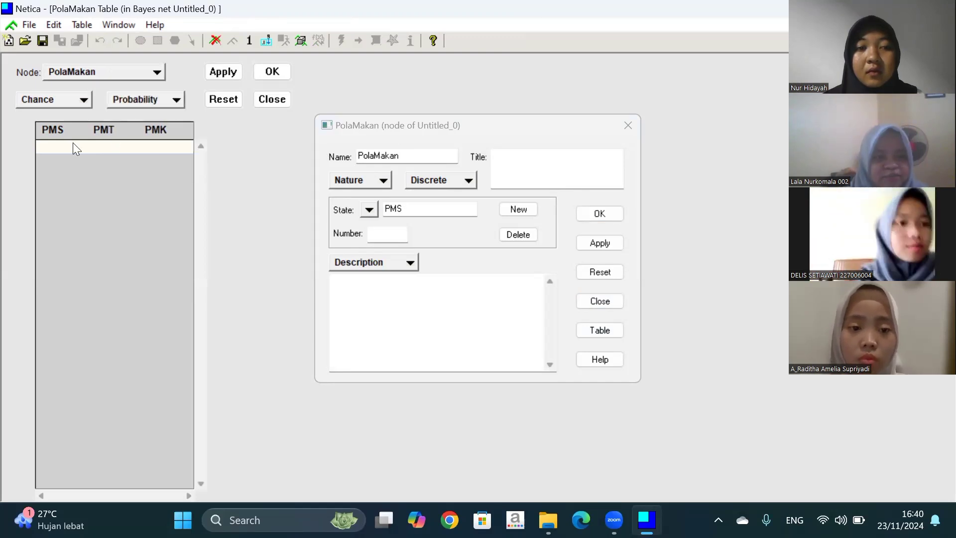
- Enter the PolaMakan probabilities PMS 0.33, PMT 0.33 and PMK 0.34, apply them and close the table and node properties
left_click(55, 142)
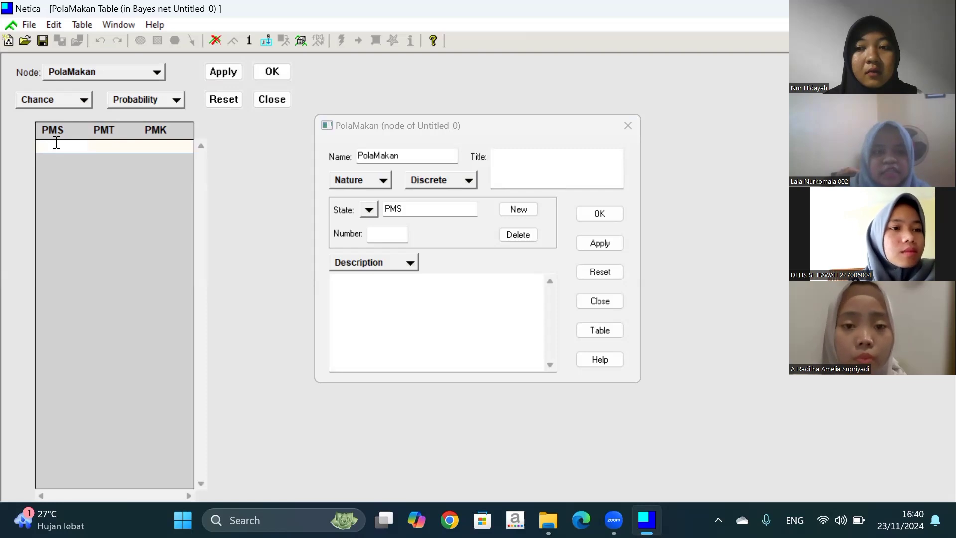
type("0.33")
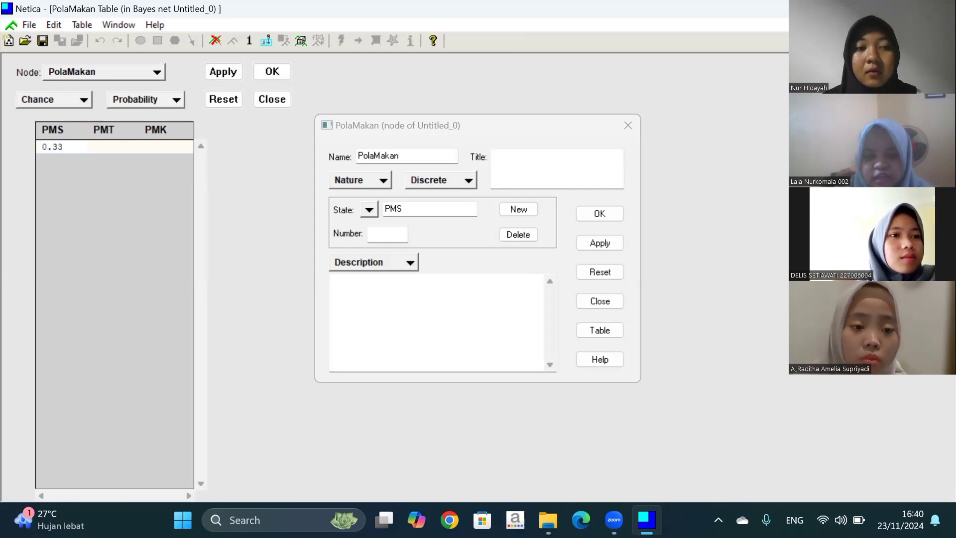
key("Tab")
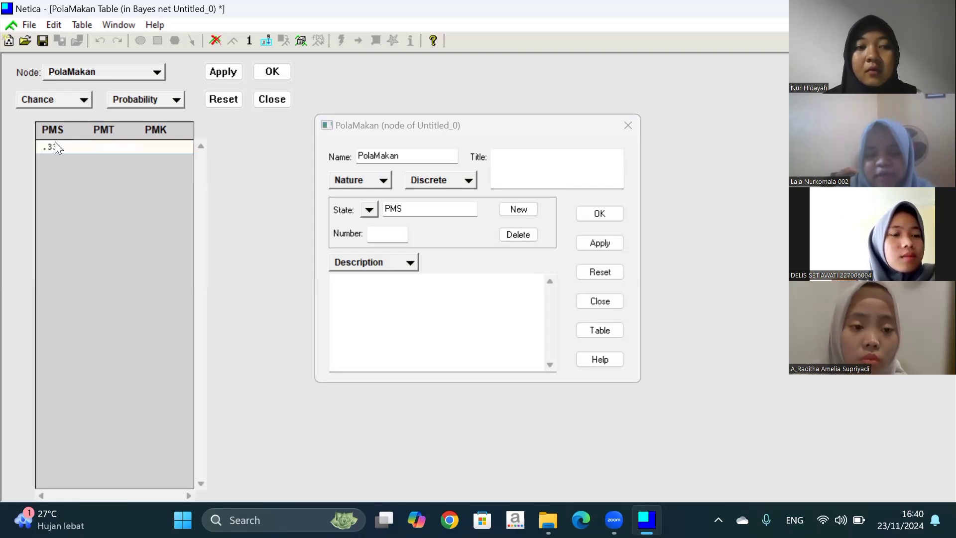
type("0.33")
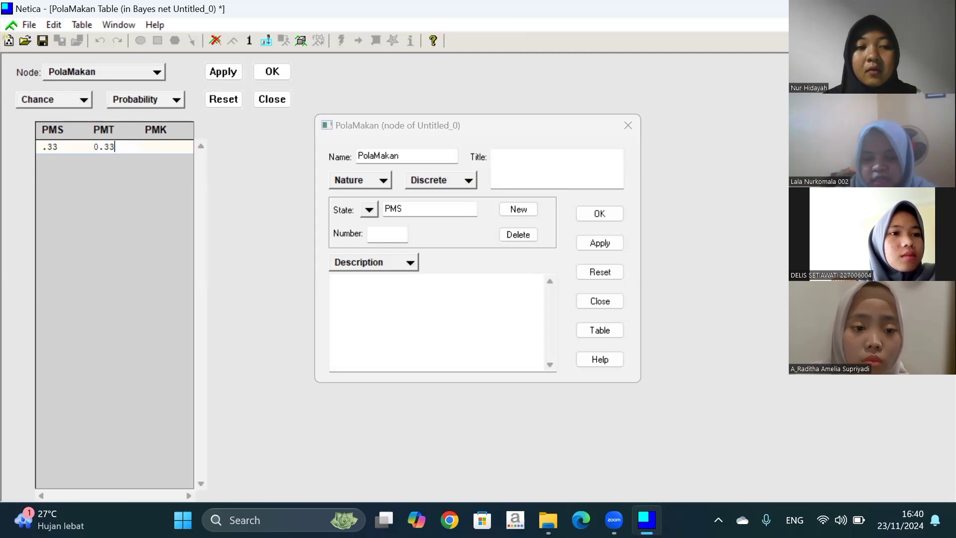
key("Tab")
type("0.3")
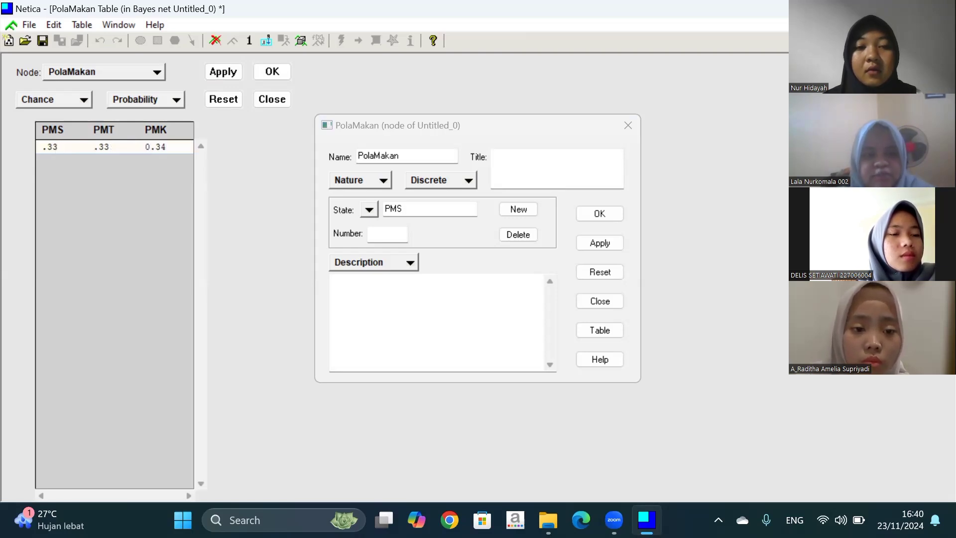
left_click(227, 73)
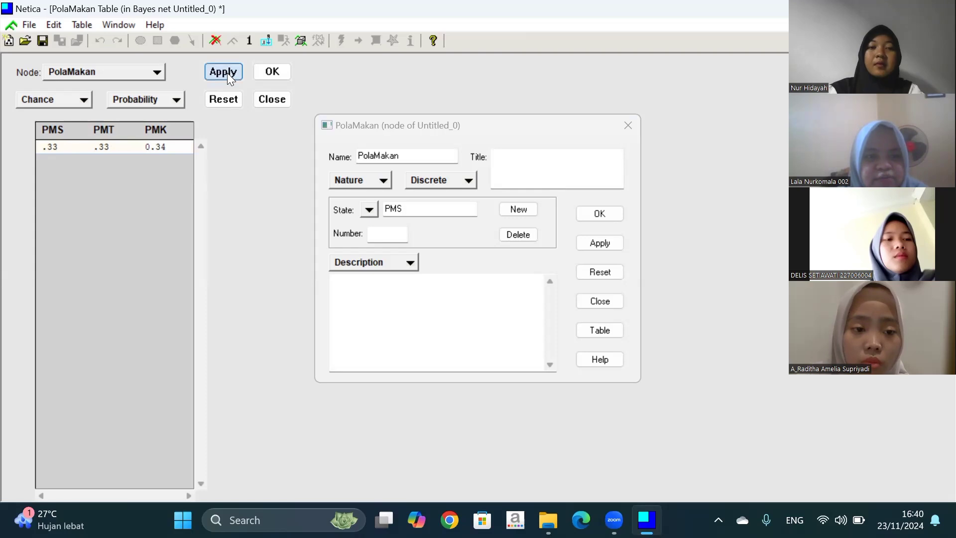
left_click(269, 73)
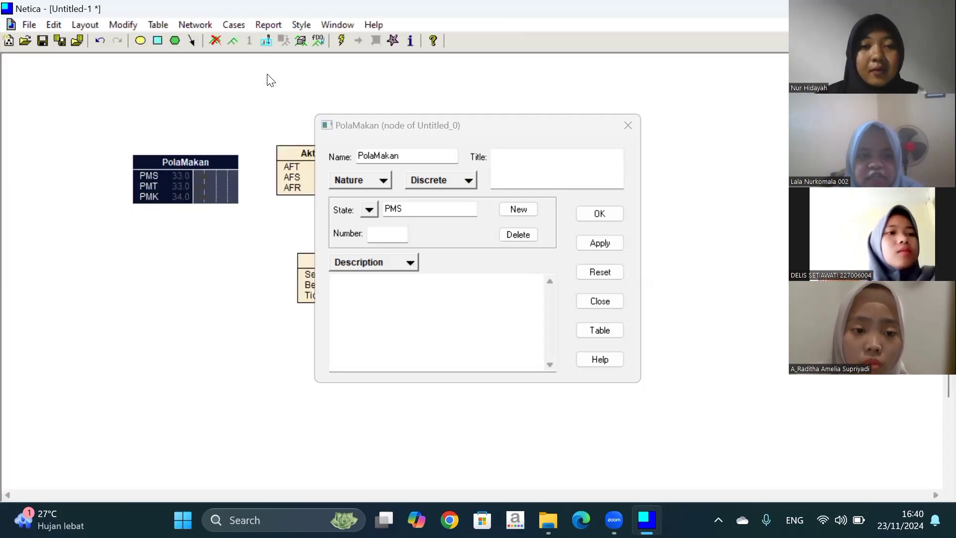
left_click(619, 215)
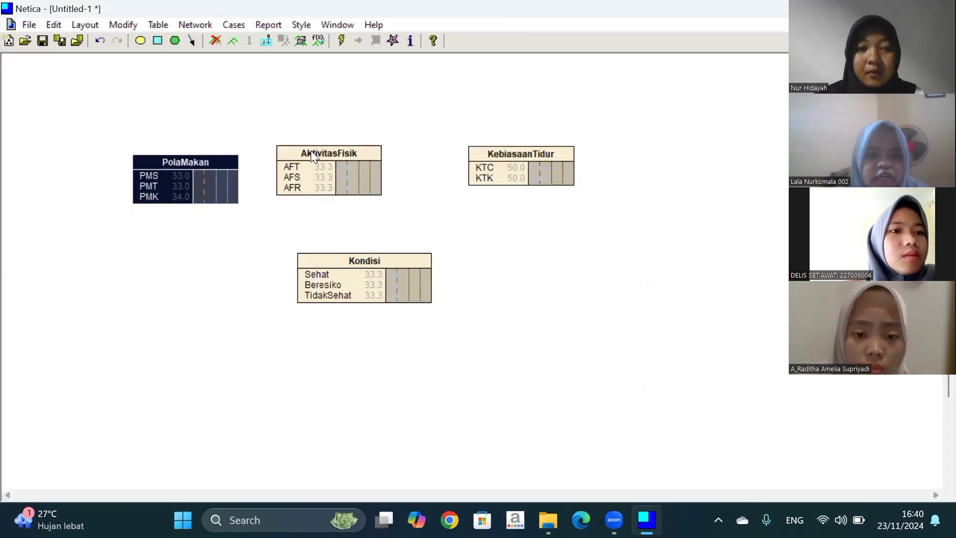
- Enter the AktivitasFisik probabilities AFT 0.33, AFS 0.33 and AFR 0.34, apply them and close the table and node properties
double_click(292, 148)
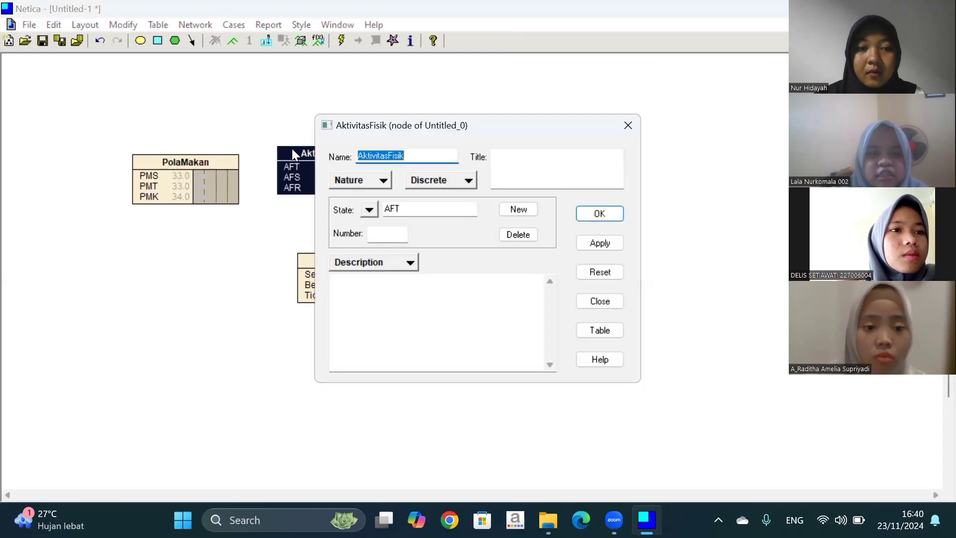
left_click(605, 328)
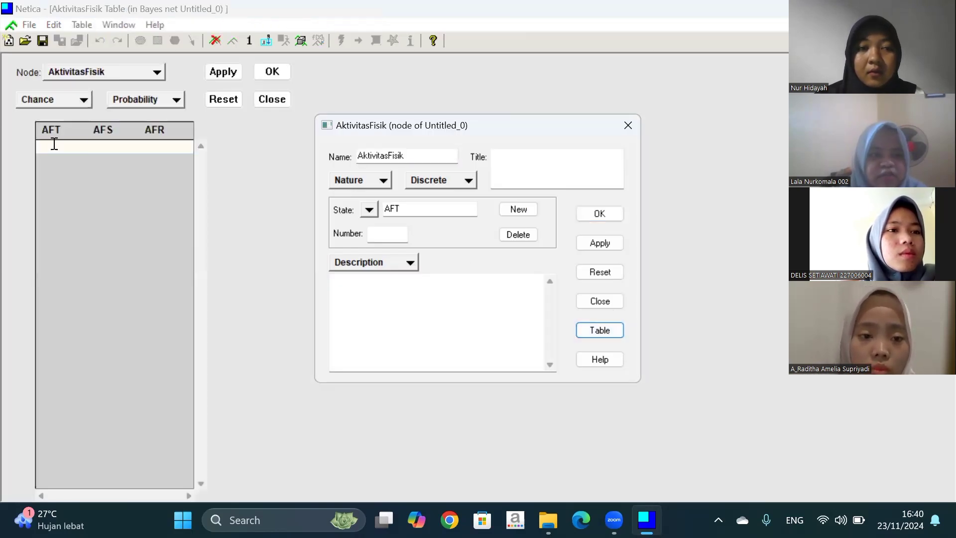
left_click(53, 144)
type("0.33")
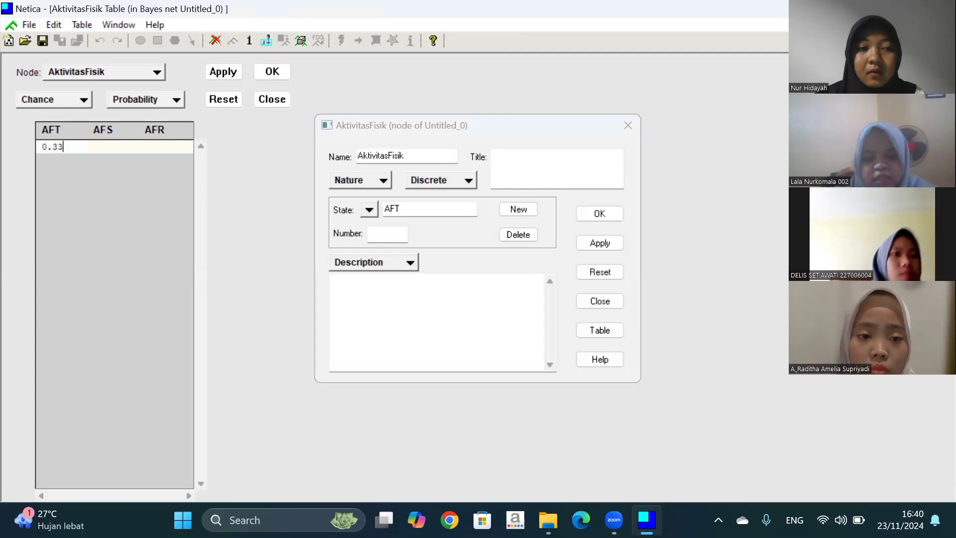
key("Tab")
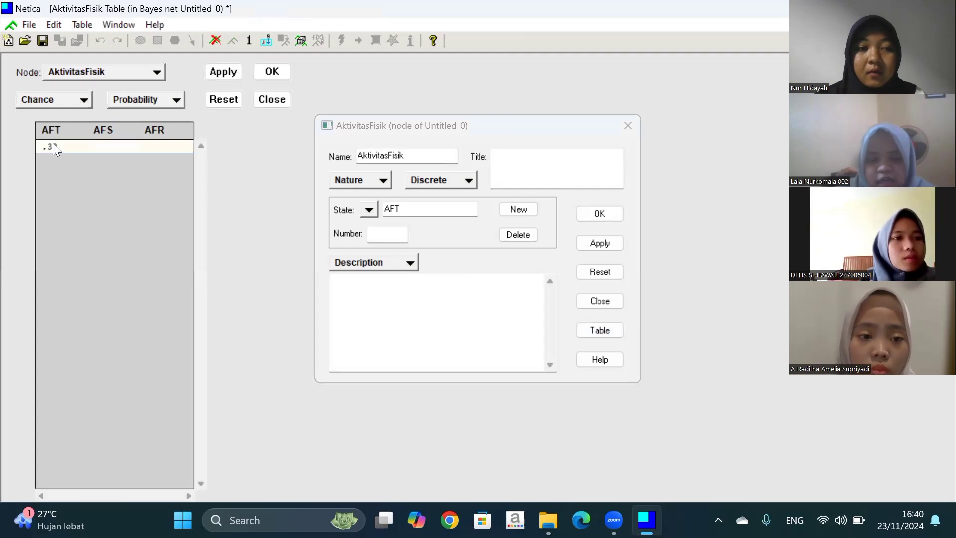
type("0.33")
key("Tab")
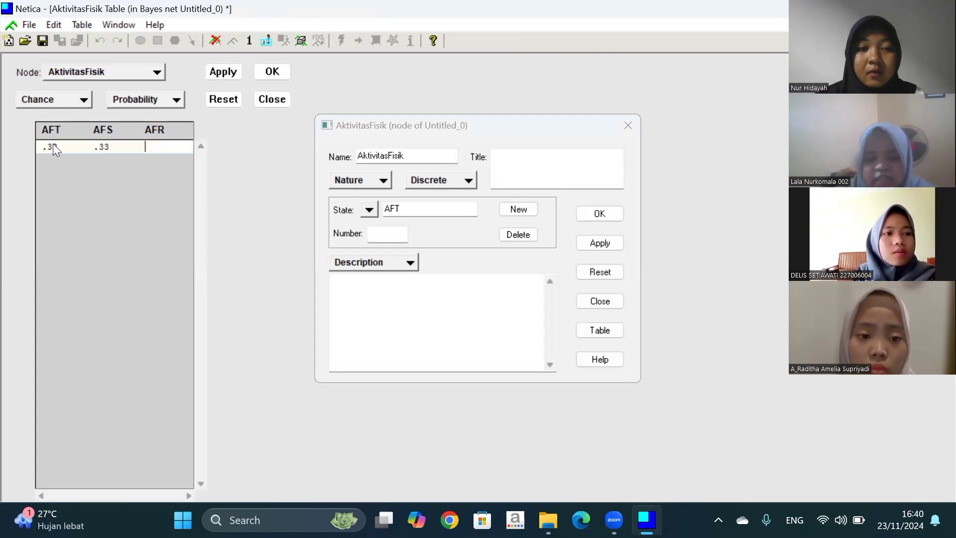
type("0.34")
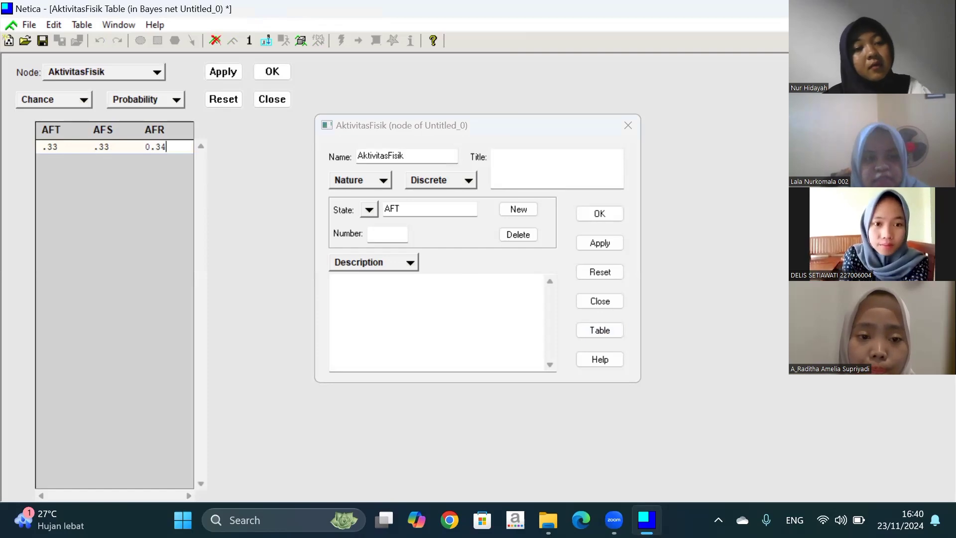
left_click(229, 67)
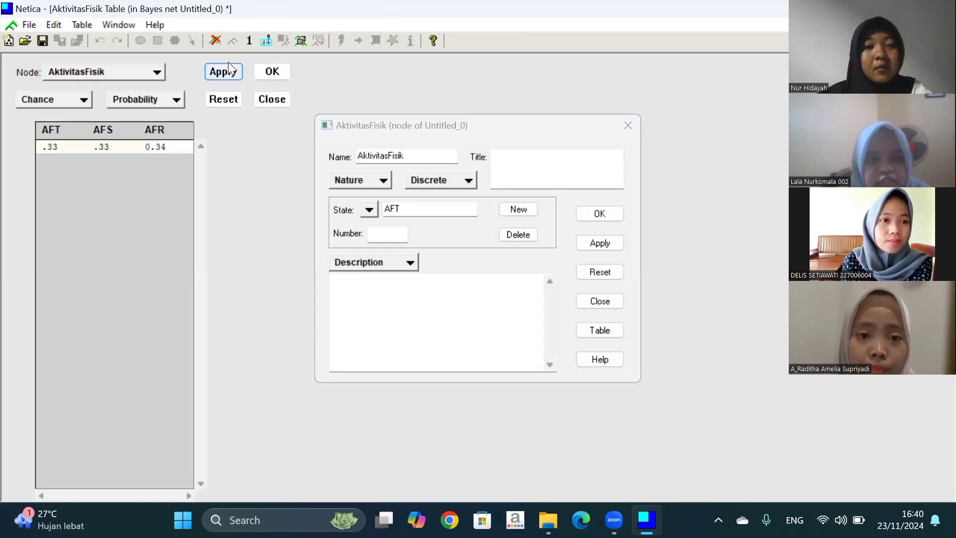
left_click(288, 72)
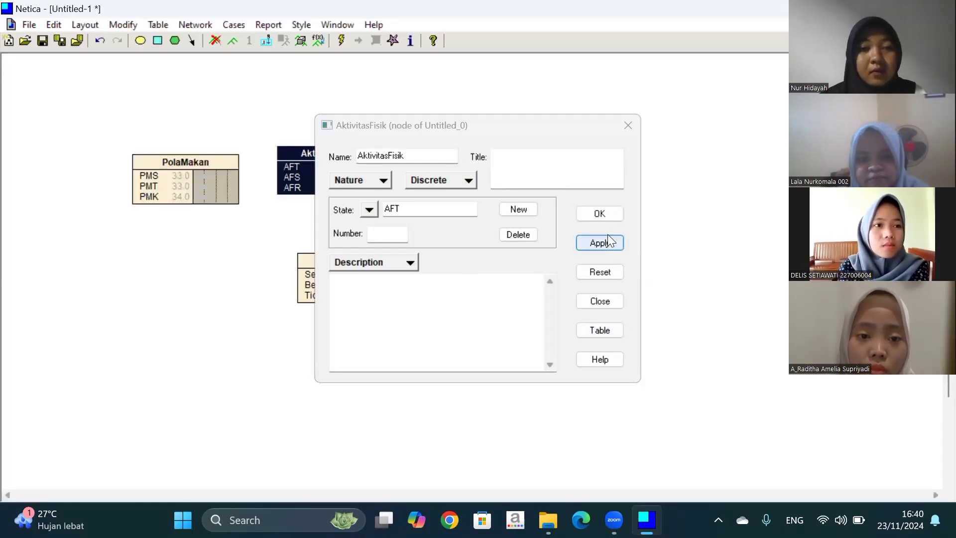
left_click(611, 217)
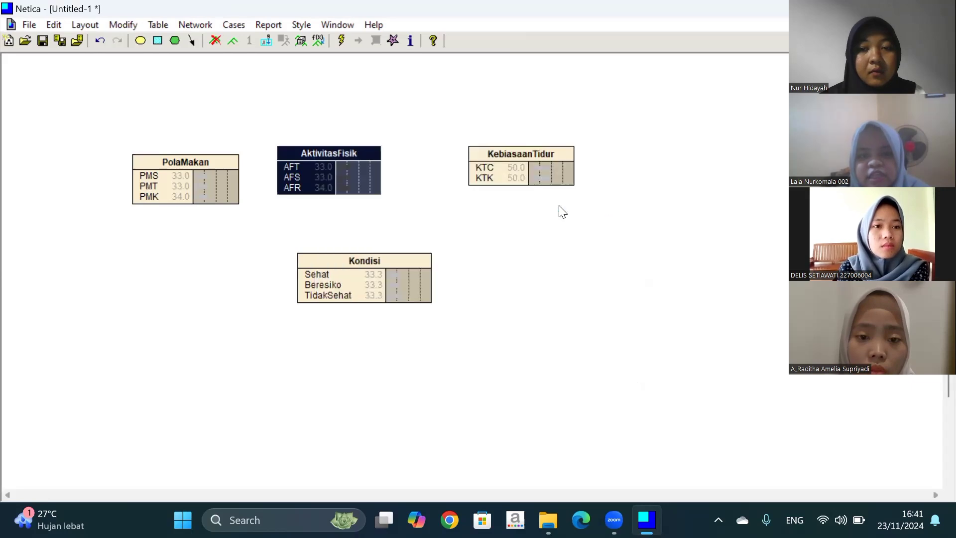
- Set the KebiasaanTidur probabilities to KTC 0.50 and KTK 0.50, apply them and close the table and node properties
left_click(564, 157)
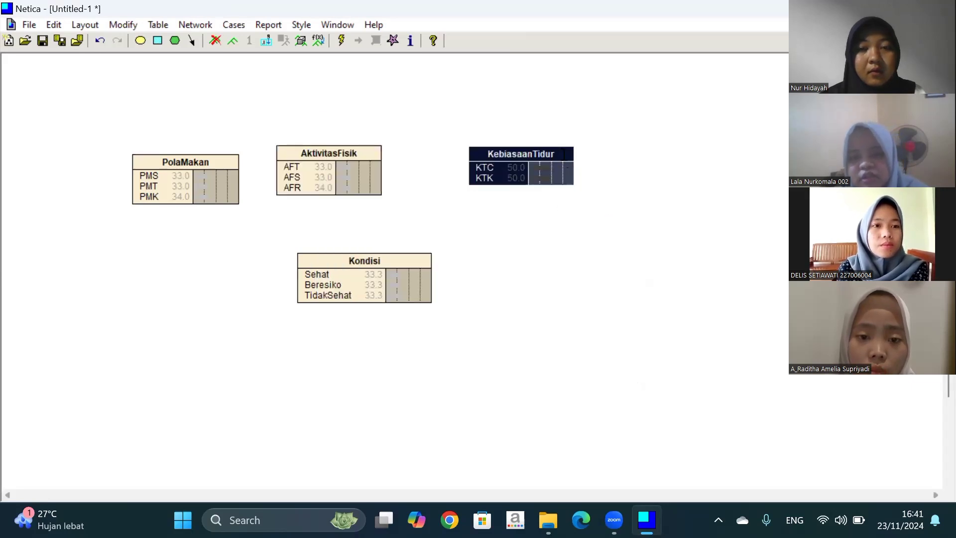
double_click(562, 154)
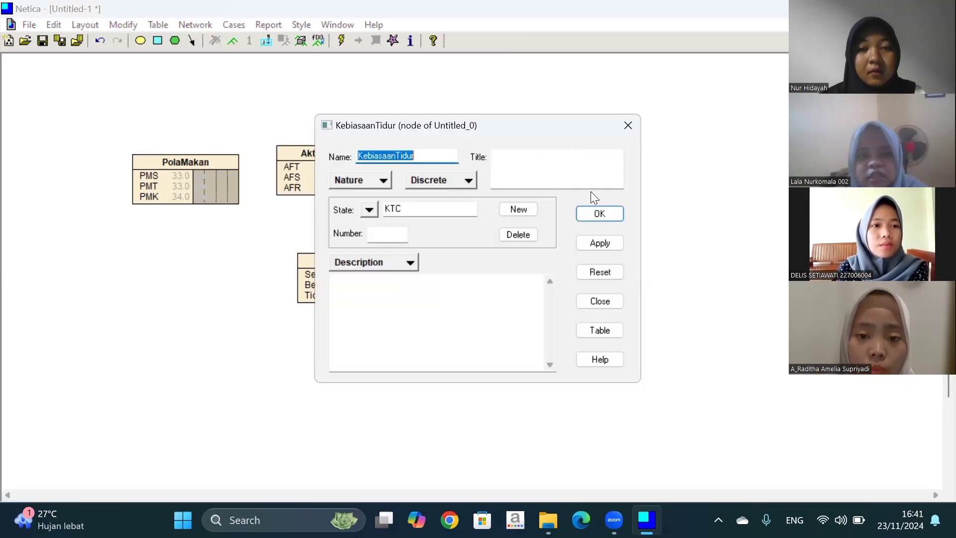
left_click(613, 330)
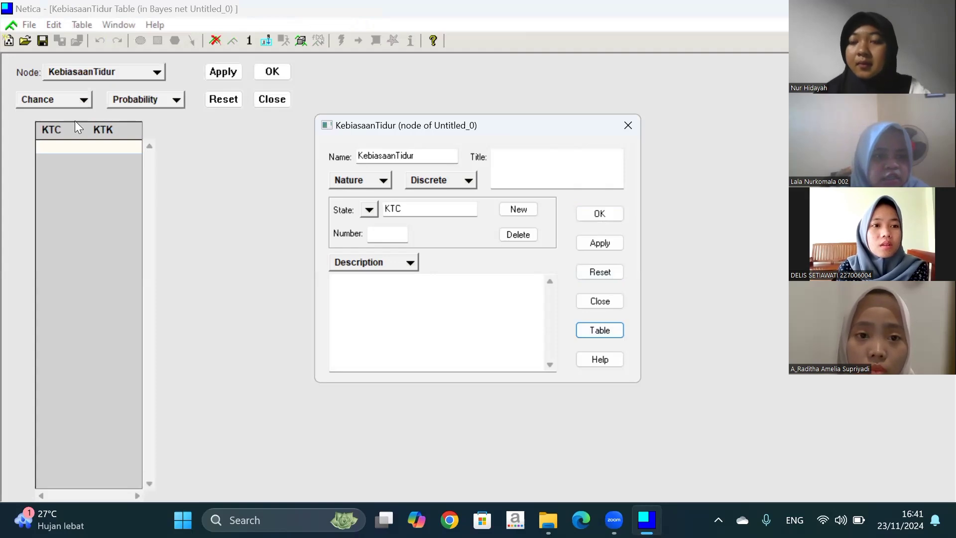
left_click(49, 145)
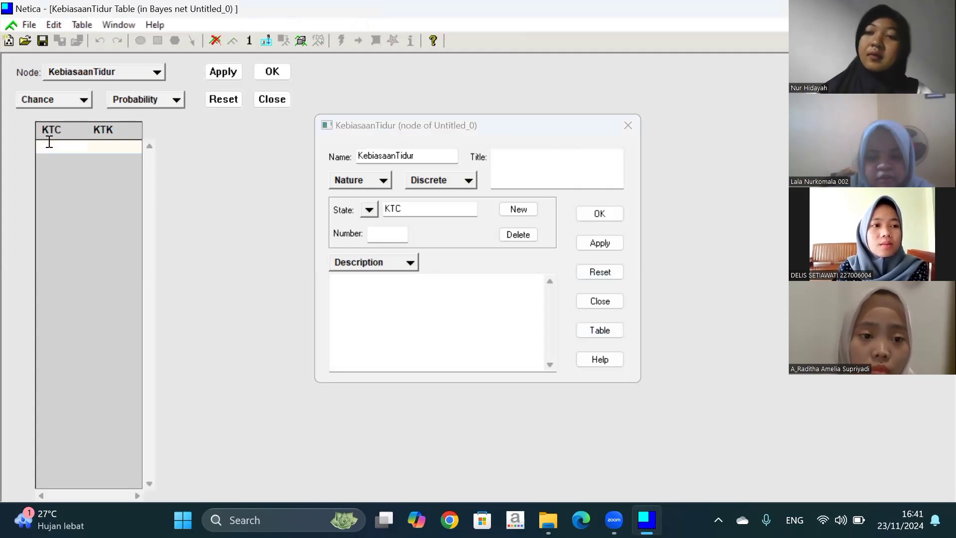
type("0.55")
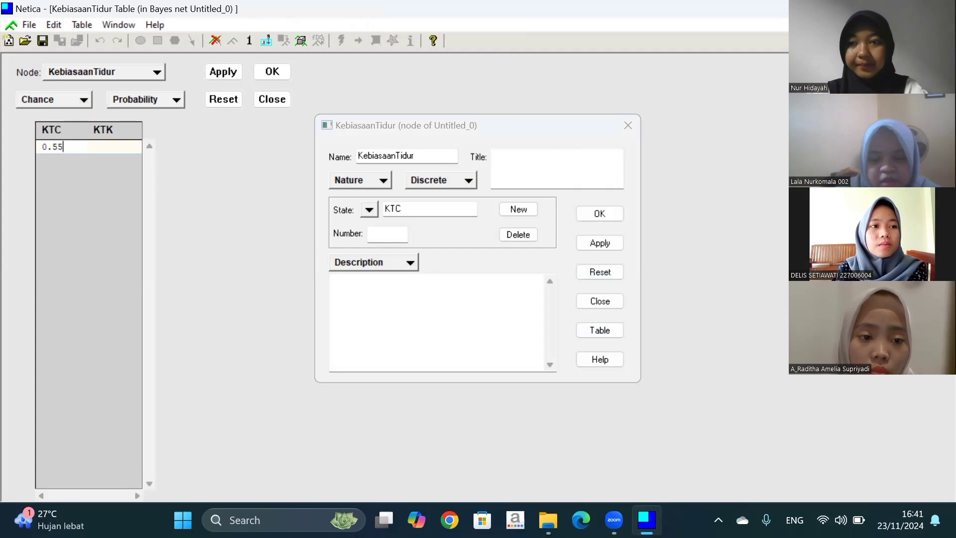
key("BackSpace")
type("0")
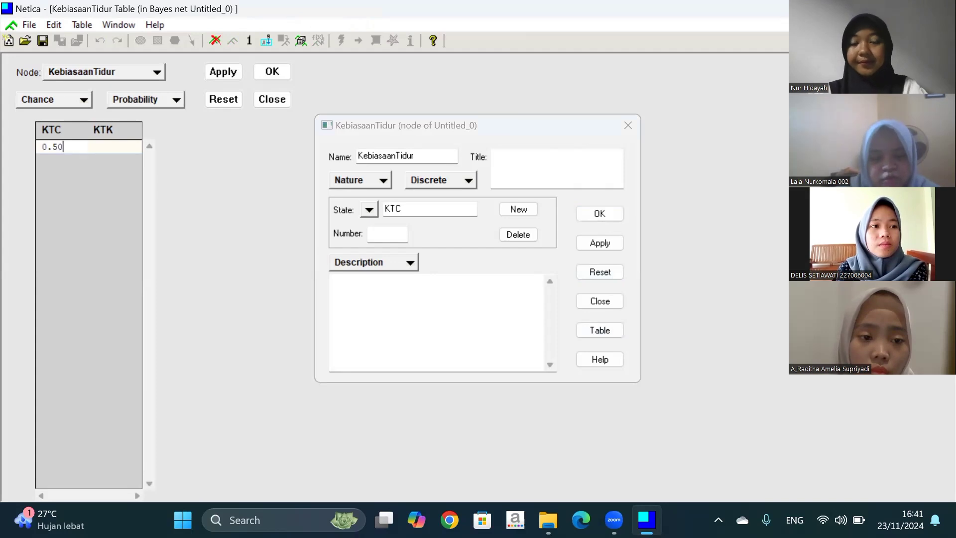
key("Tab")
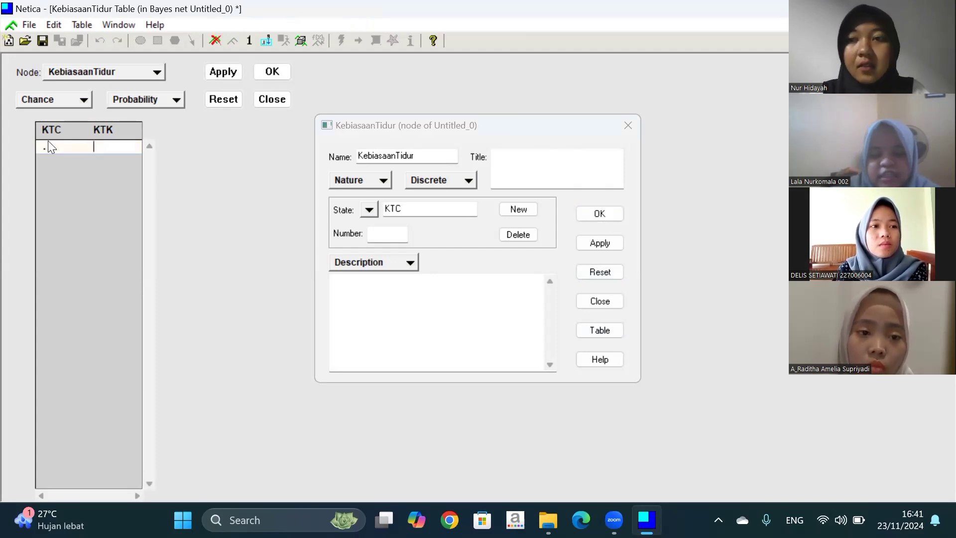
type("0")
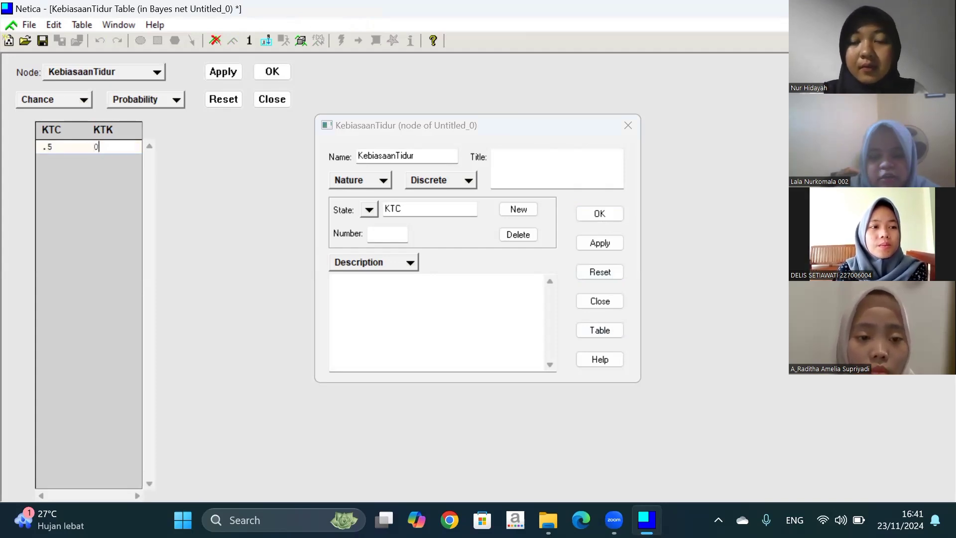
type(".50")
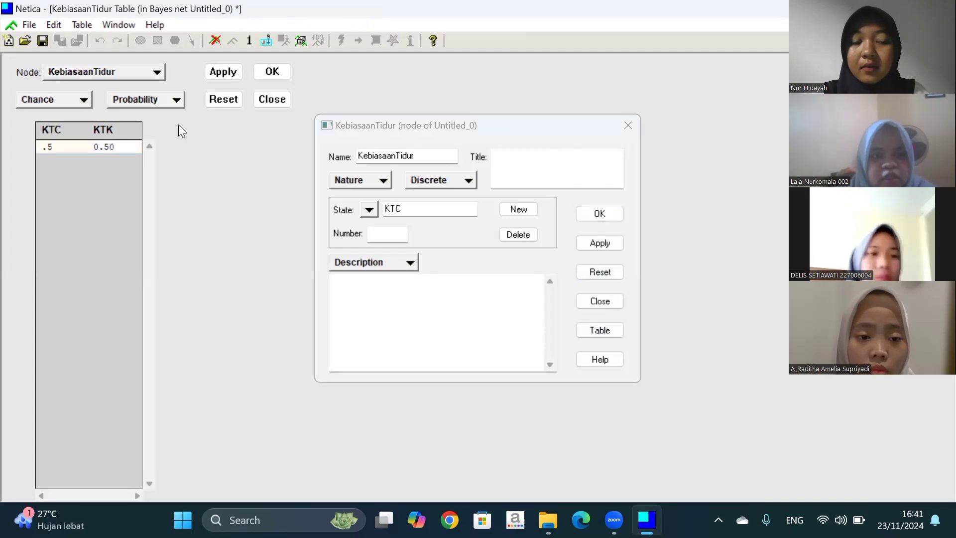
left_click(223, 73)
left_click(283, 68)
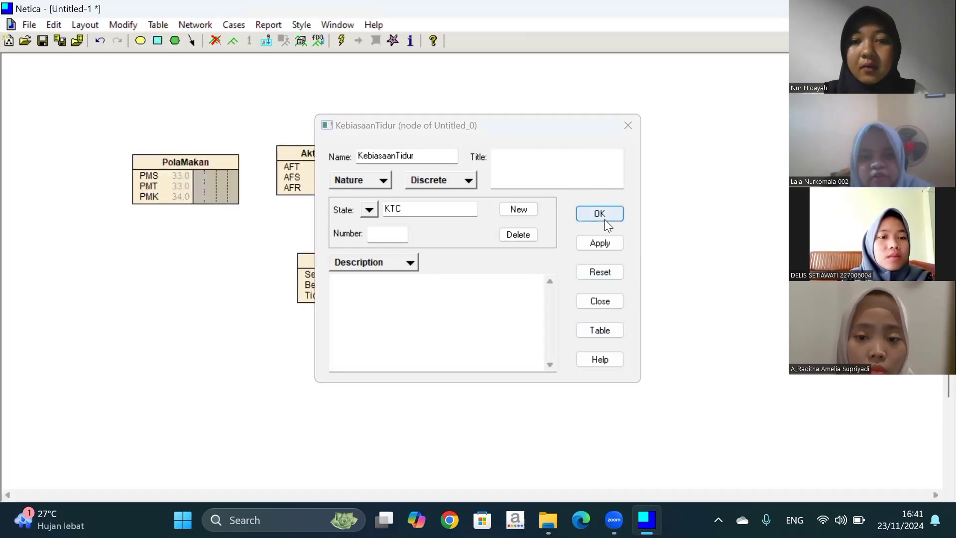
left_click(600, 214)
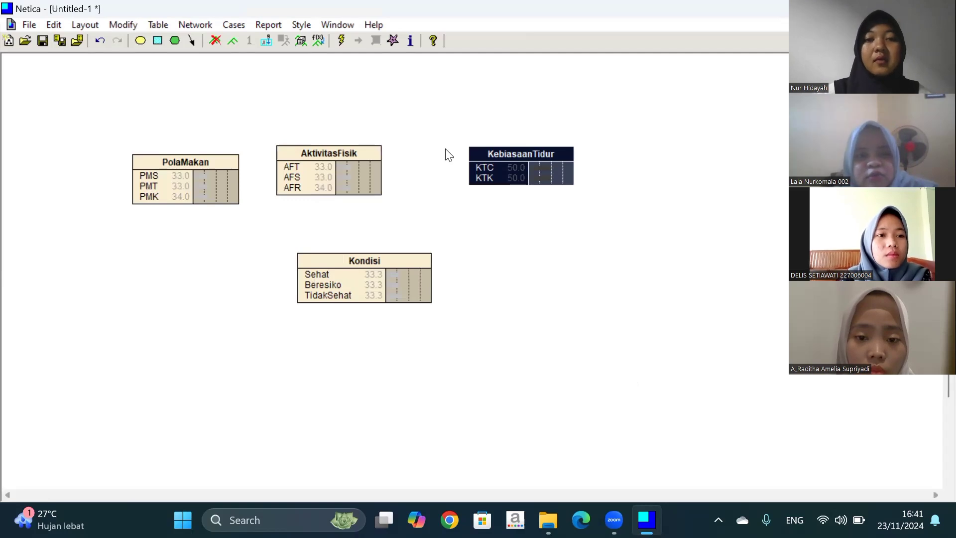
- Draw links from PolaMakan, AktivitasFisik and KebiasaanTidur to the Kondisi node, each pointing at Kondisi
left_click(192, 39)
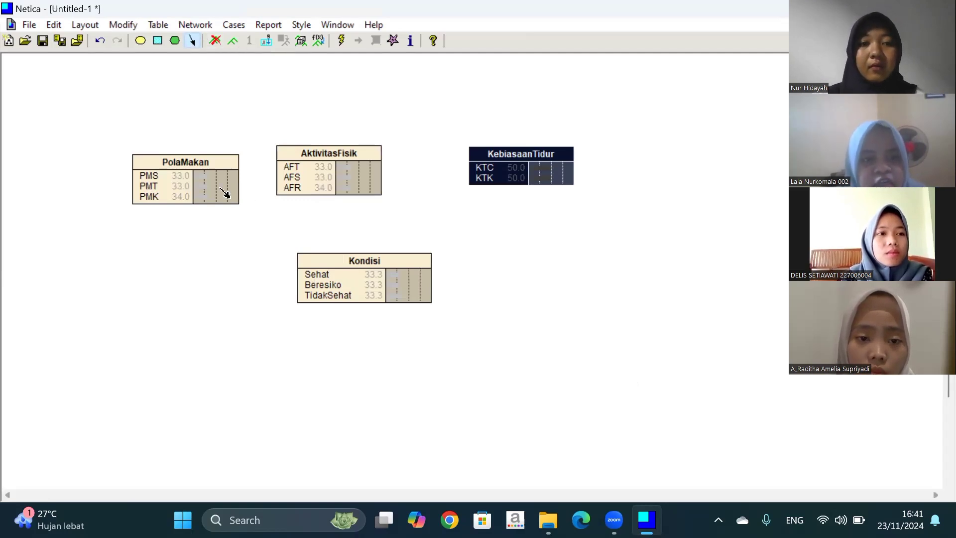
left_click_drag(224, 193, 318, 266)
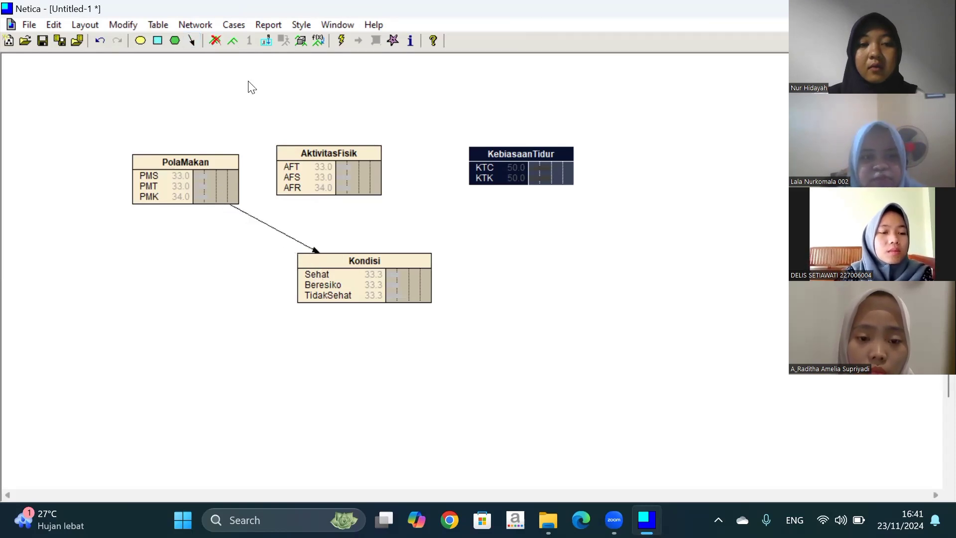
left_click(192, 39)
left_click_drag(337, 171, 353, 261)
left_click(192, 39)
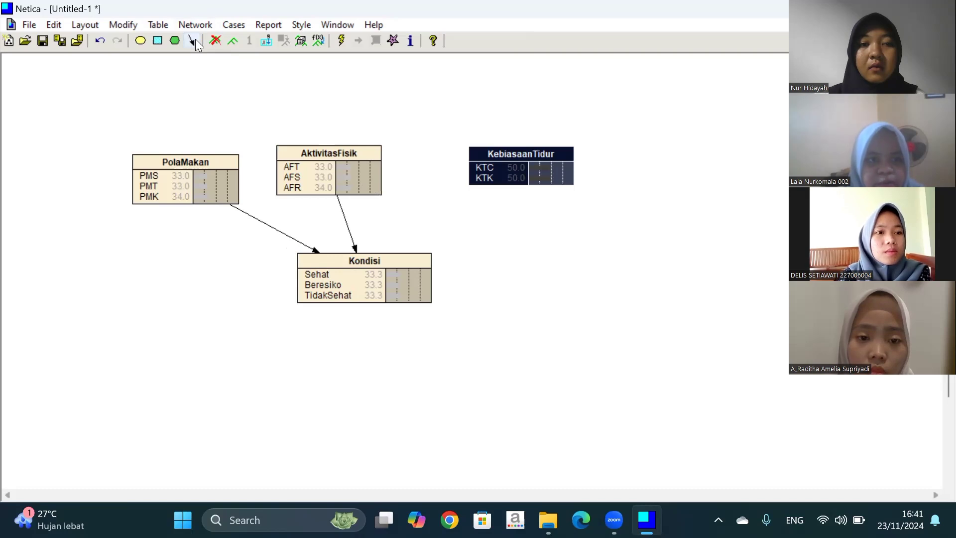
left_click_drag(471, 187, 398, 264)
- Open the Kondisi probability table and fill the PMS, AFT, KTC row with Sehat 0.9, Beresiko 0.1 and TidakSehat 0
double_click(387, 264)
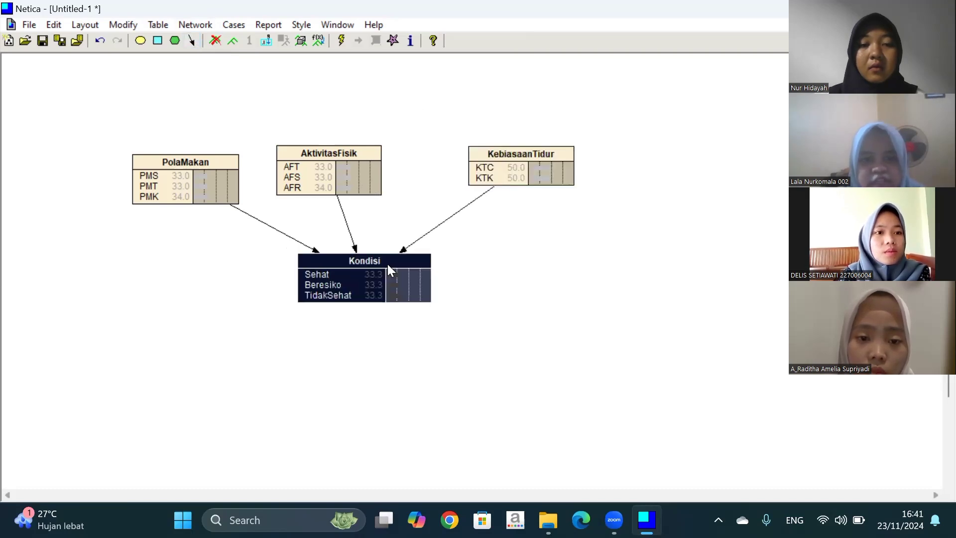
left_click(609, 333)
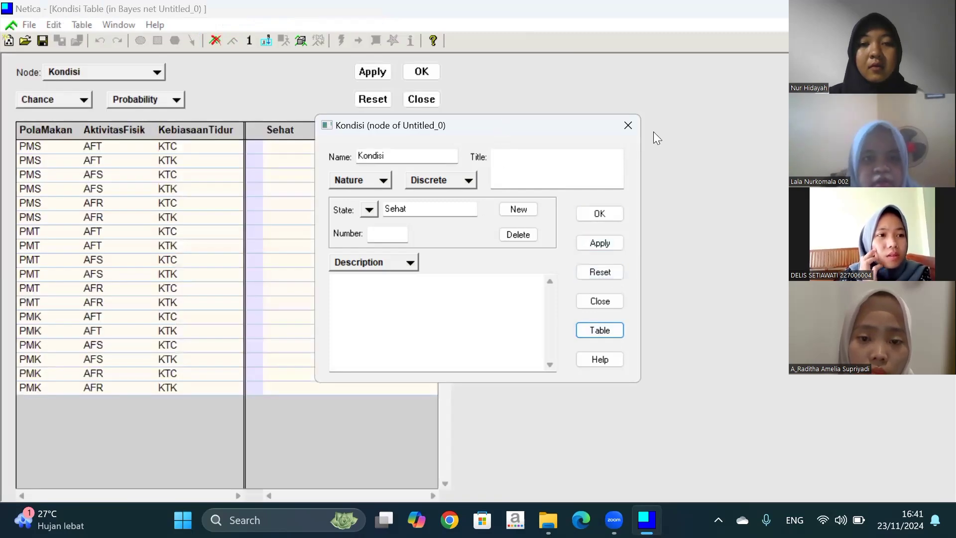
left_click_drag(653, 132, 653, 132)
left_click(281, 147)
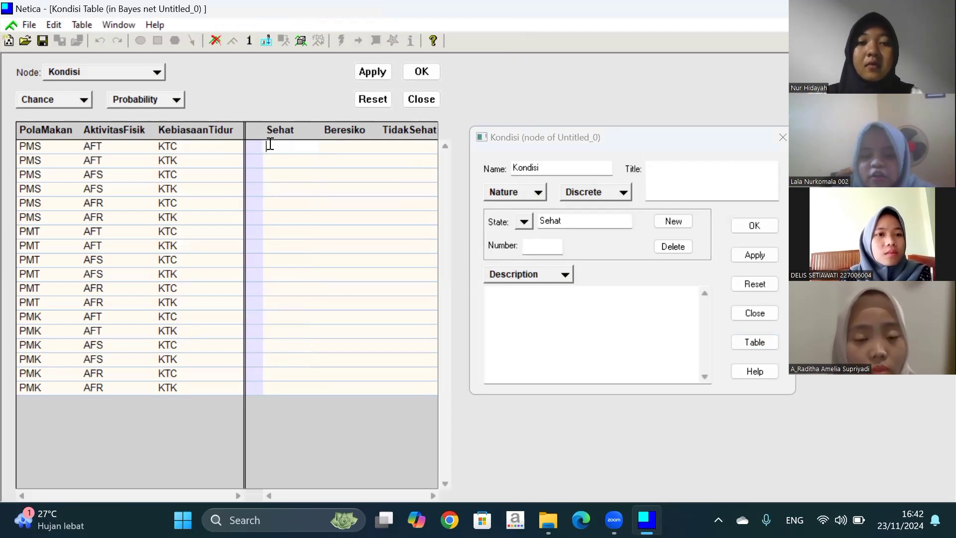
type("0")
type(".8")
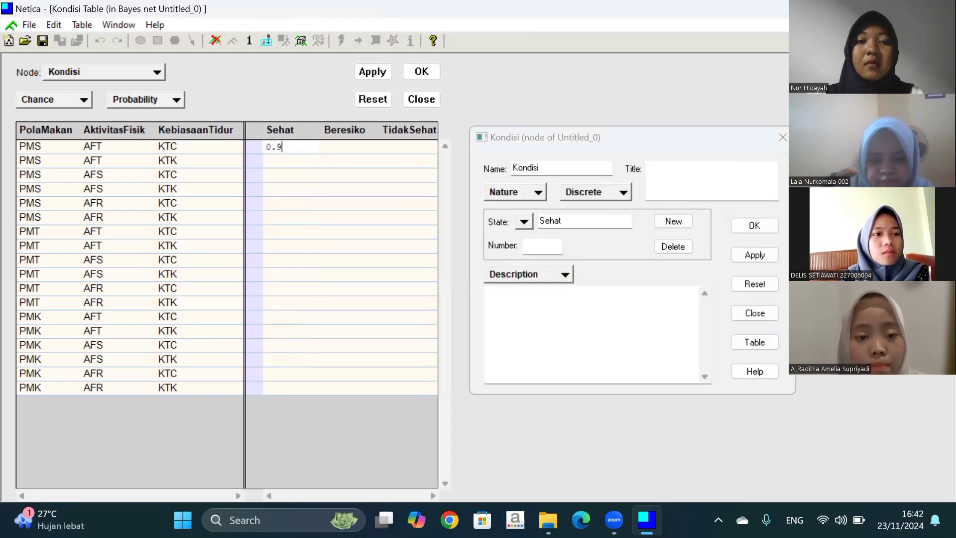
key("Tab")
type("0.1")
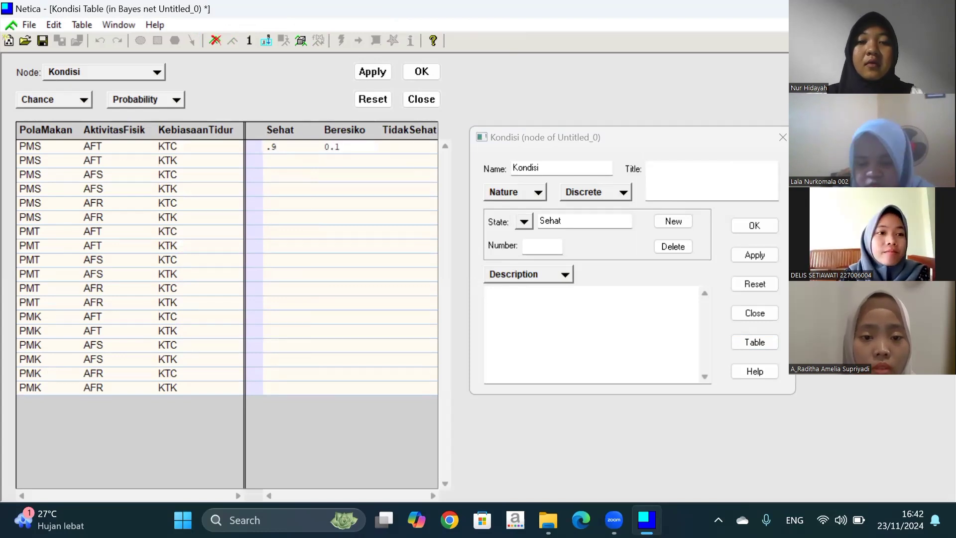
key("Tab")
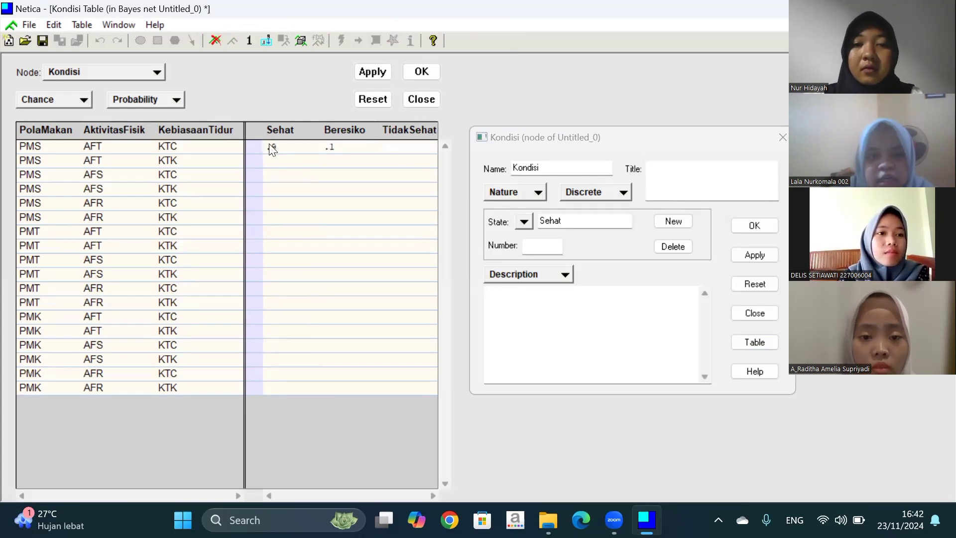
type("0.0")
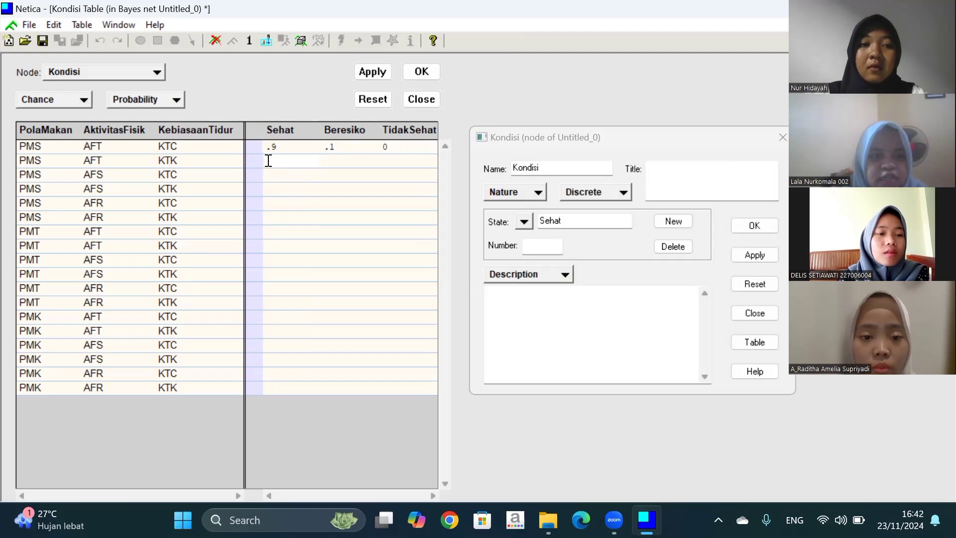
- Fill the PMS, AFT, KTK row of the Kondisi table with Sehat 0.8, Beresiko 0.1 and TidakSehat 0.1
type("0")
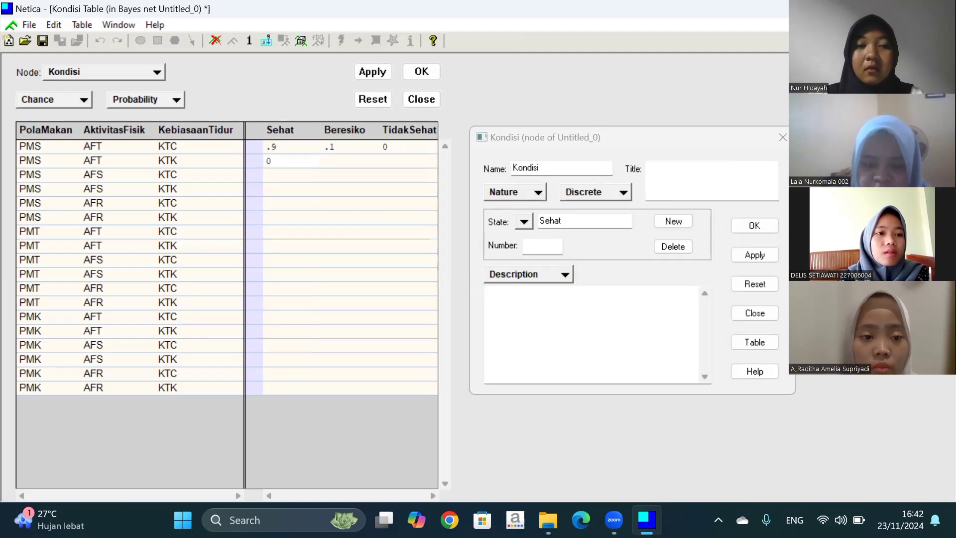
type(".8")
key("Tab")
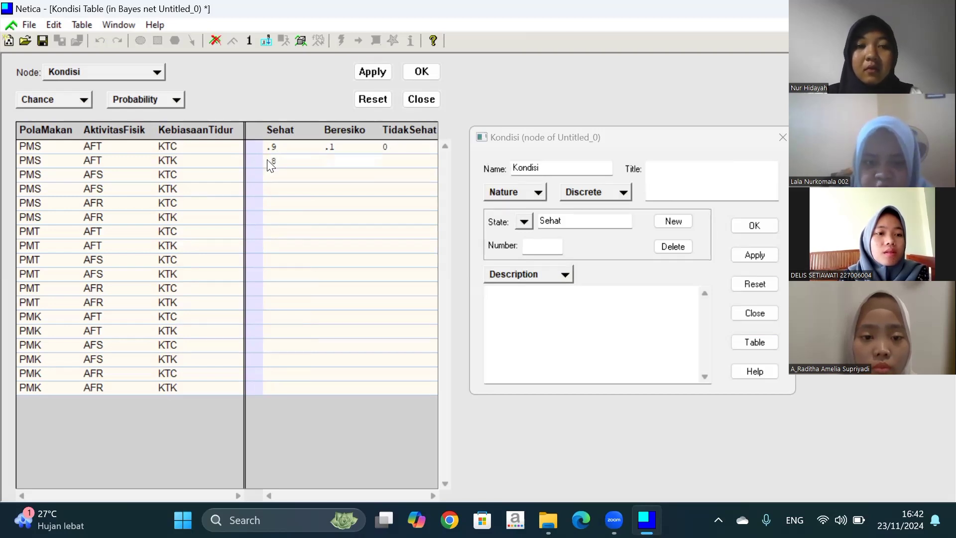
type("0.1")
key("Tab")
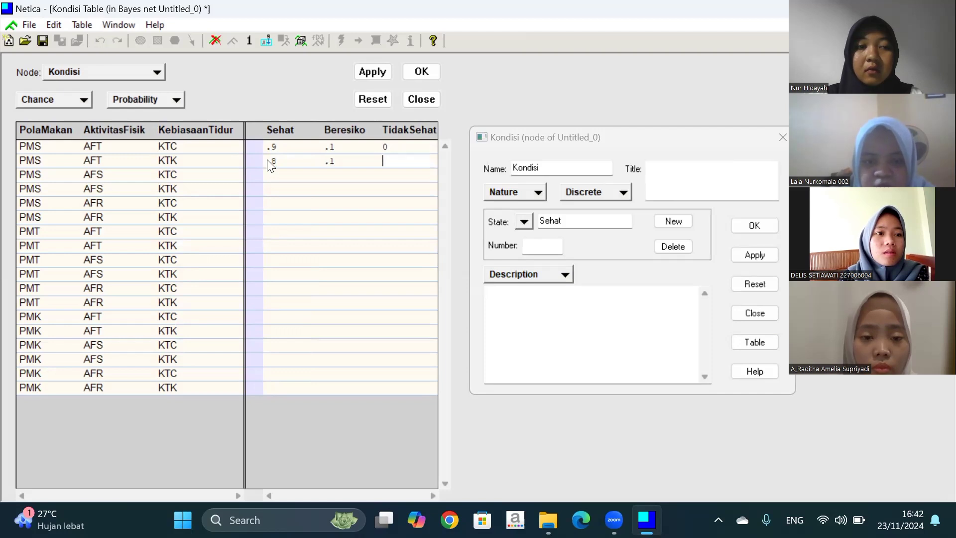
type("0.1")
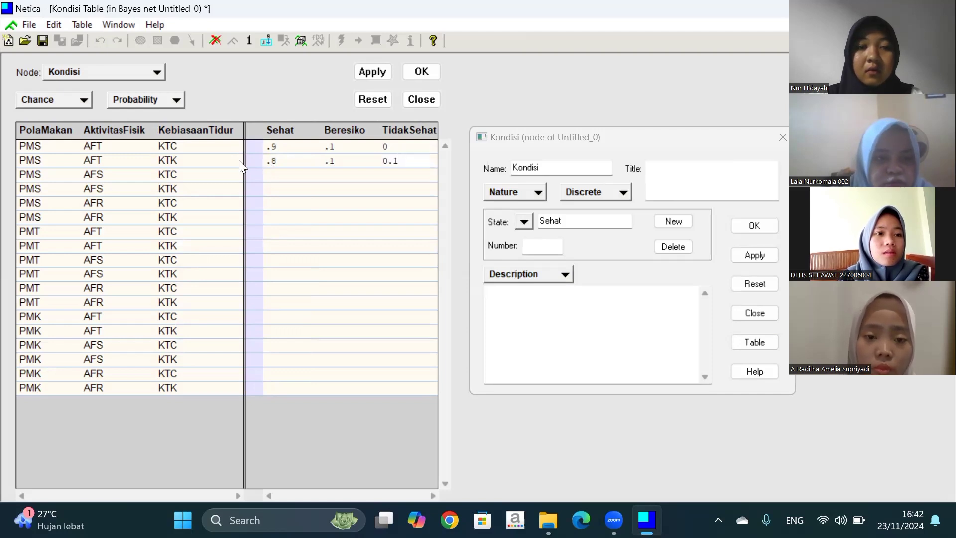
left_click(277, 176)
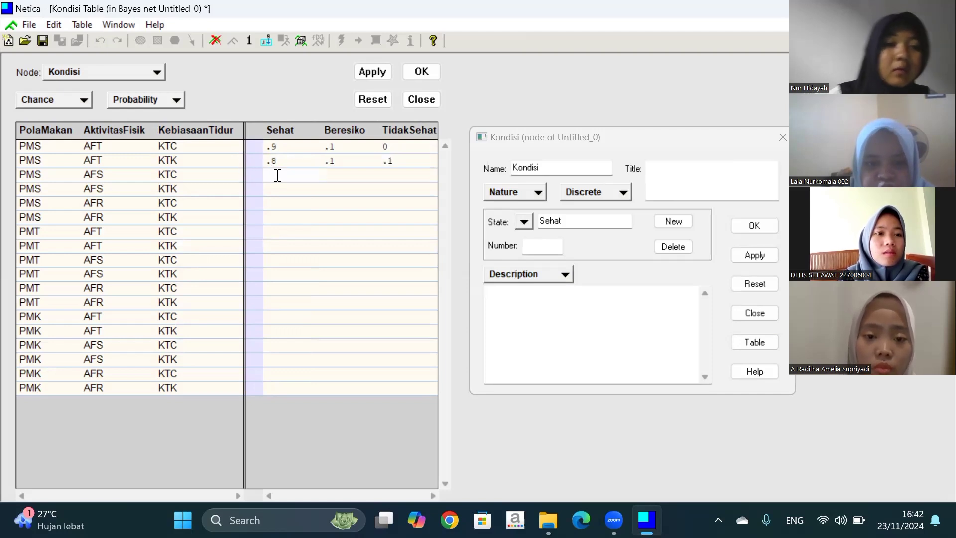
- Fill the PMS, AFS, KTC row of the Kondisi table with Sehat 0.7, Beresiko 0.1 and TidakSehat 0.2
type("0.7")
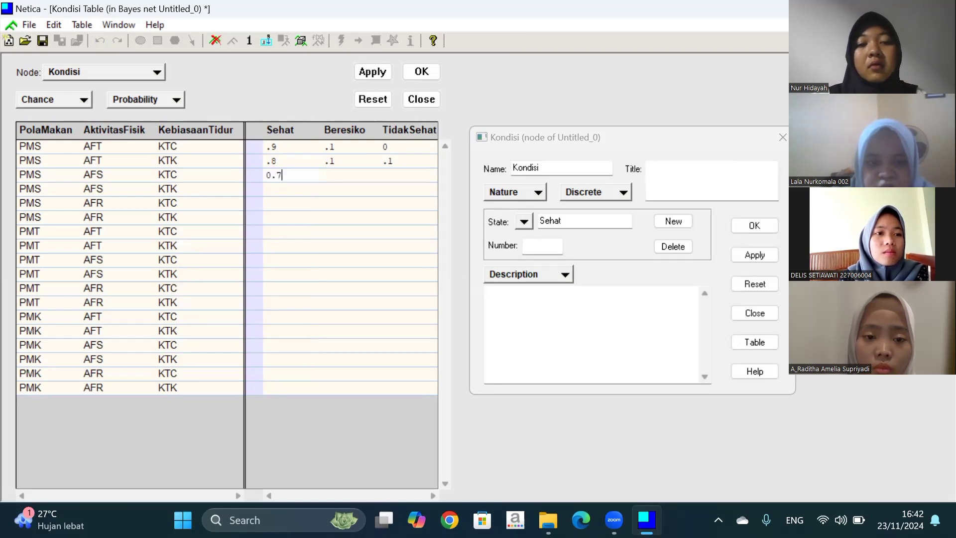
key("Tab")
type("0.1")
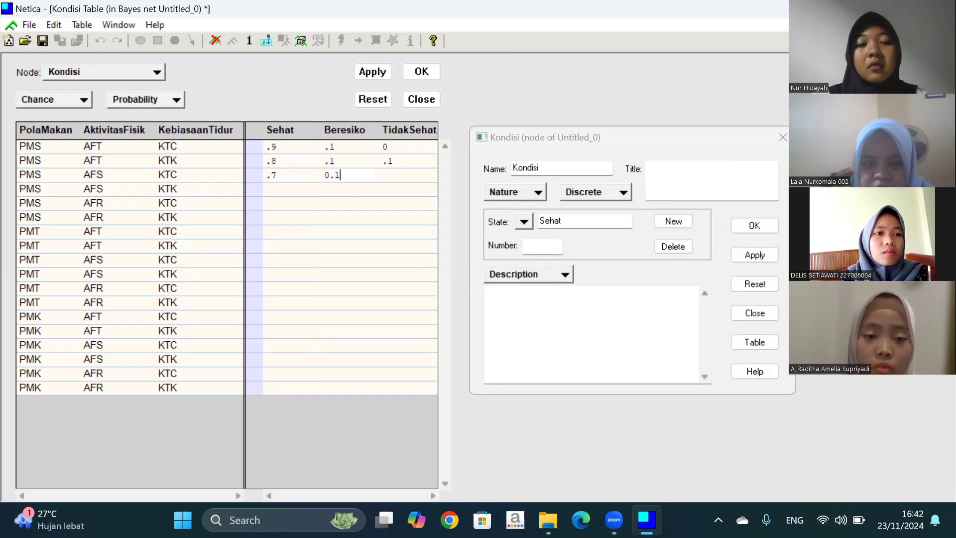
key("Tab")
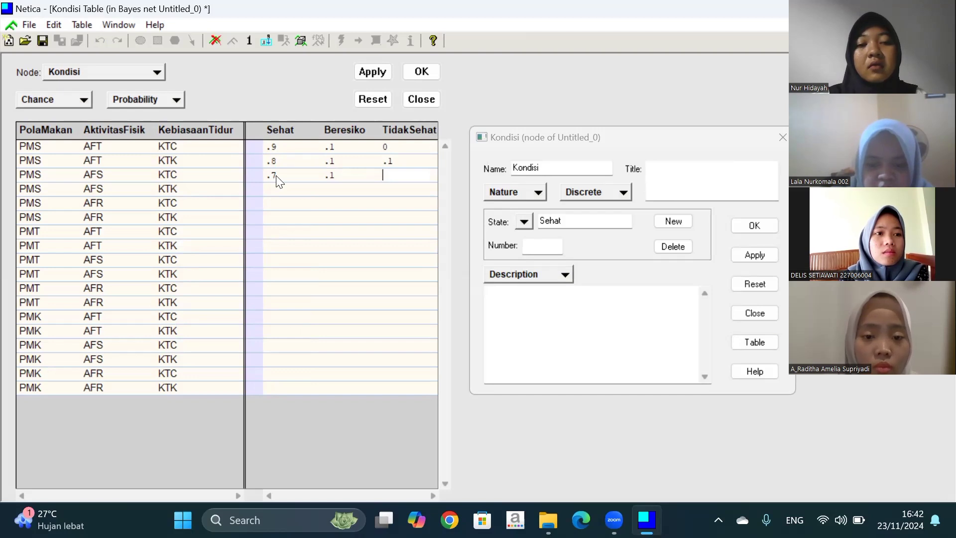
type("0.2")
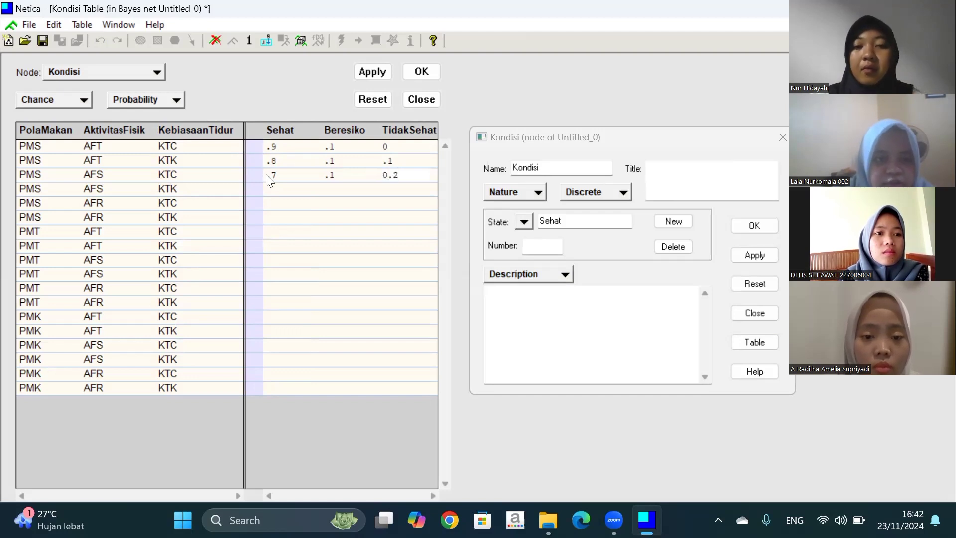
- Fill the PMS, AFS, KTK row of the Kondisi table with Sehat 0.7, Beresiko 0.3 and TidakSehat 0.0
left_click(278, 193)
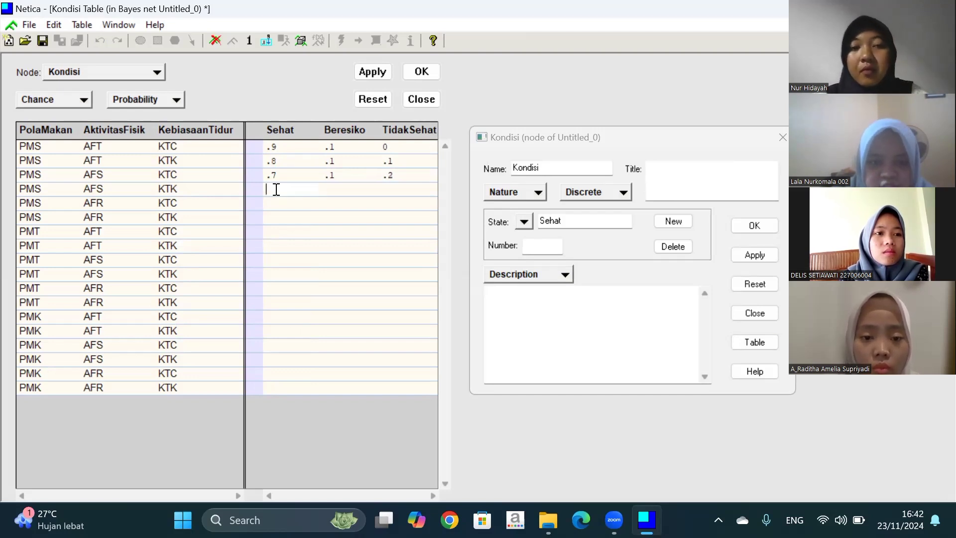
type("0.7")
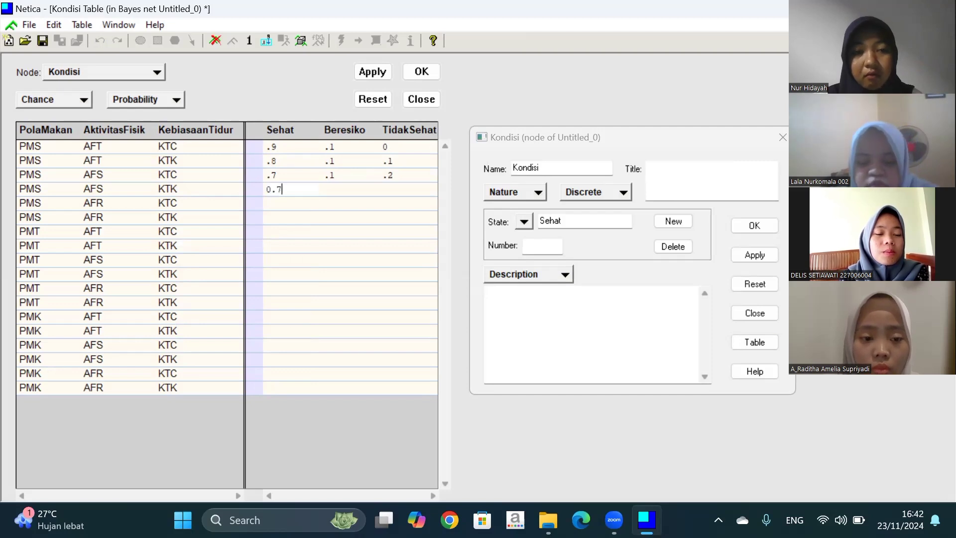
key("Tab")
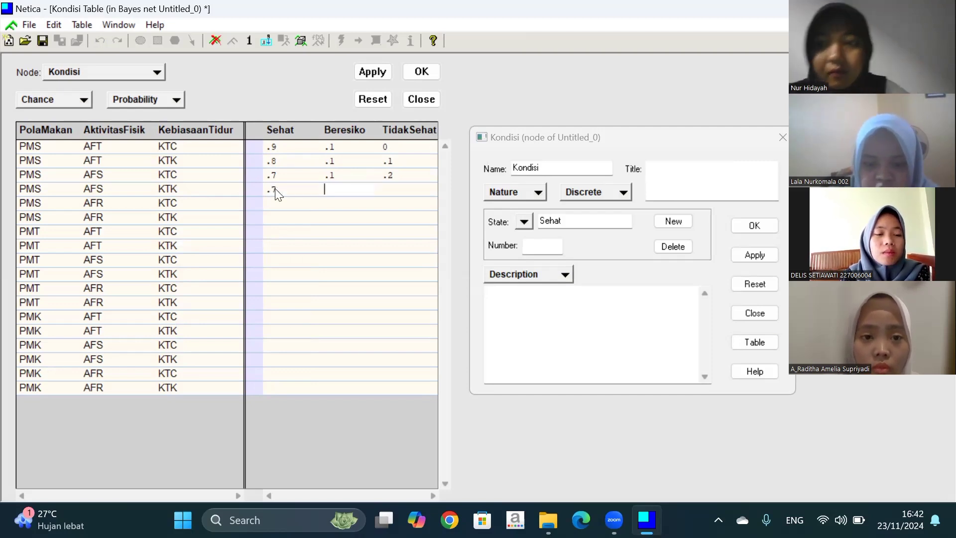
type("0.3")
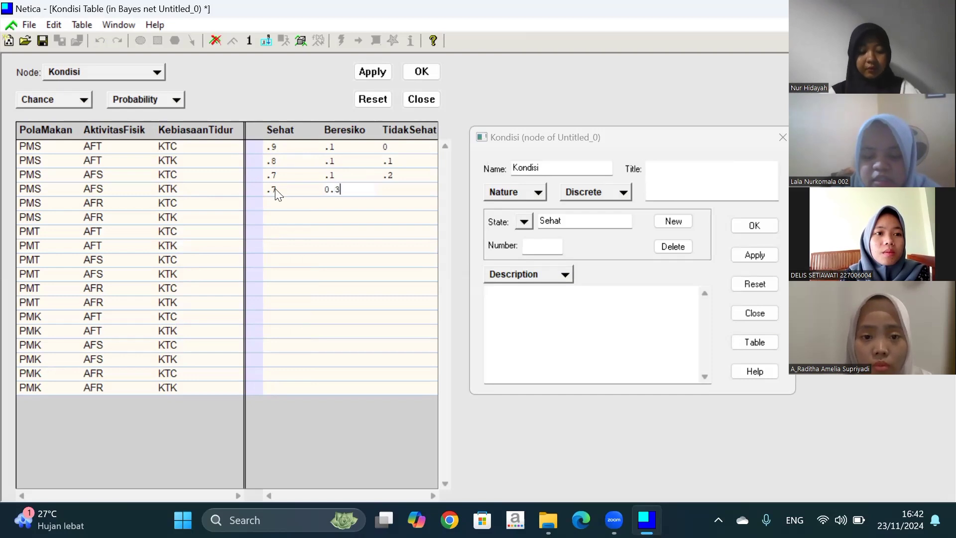
key("Tab")
type("0.0.")
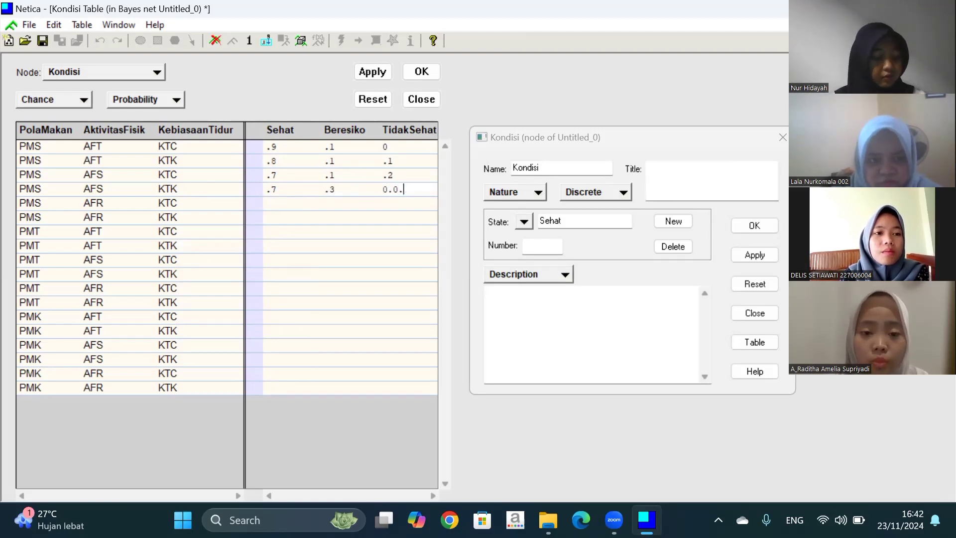
key("Return")
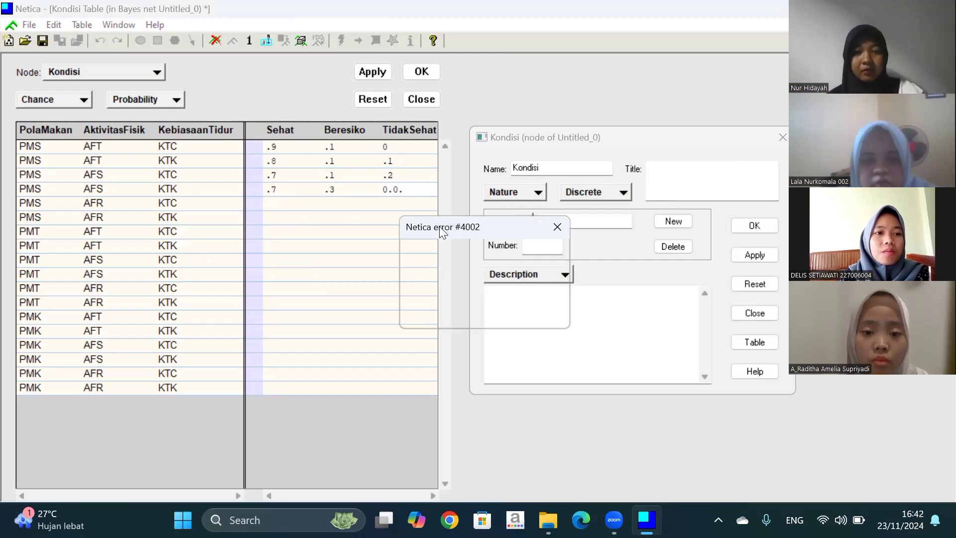
left_click(558, 228)
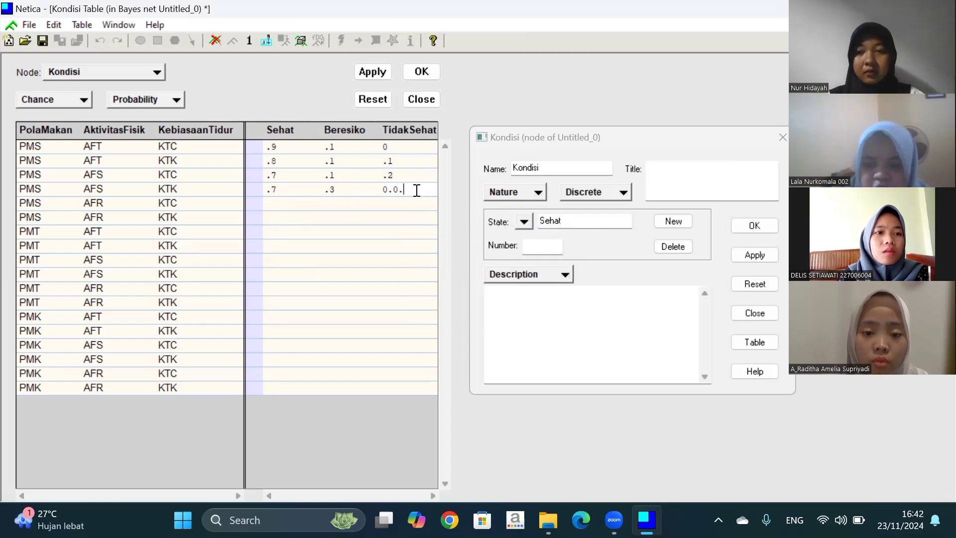
key("BackSpace")
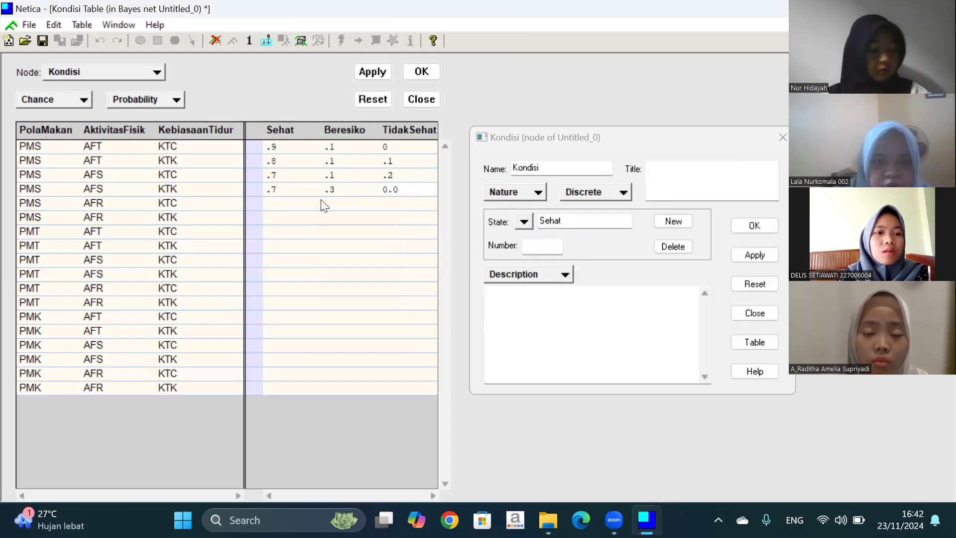
- Fill the PMS, AFR, KTC row of the Kondisi table with Sehat 0.7, Beresiko 0.2 and TidakSehat 0.1
left_click(280, 203)
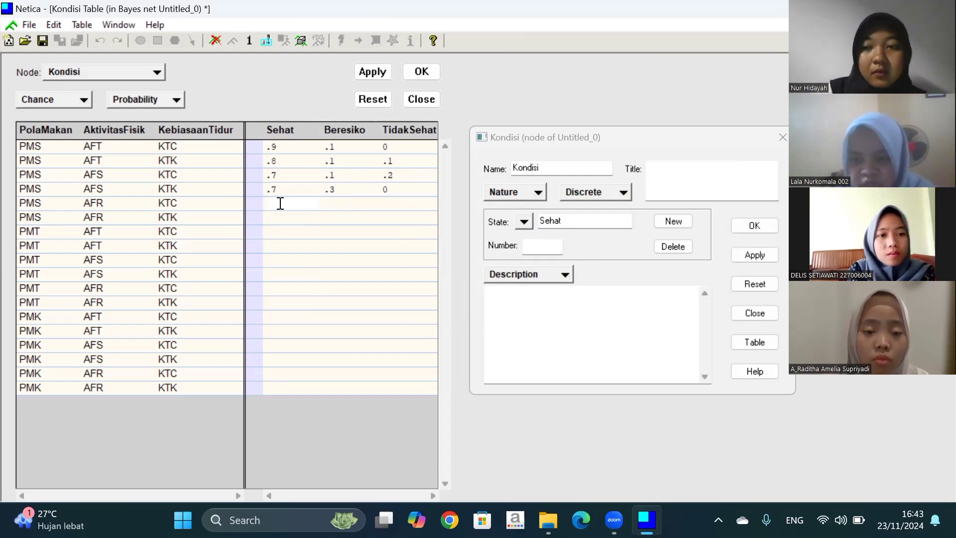
type("0.")
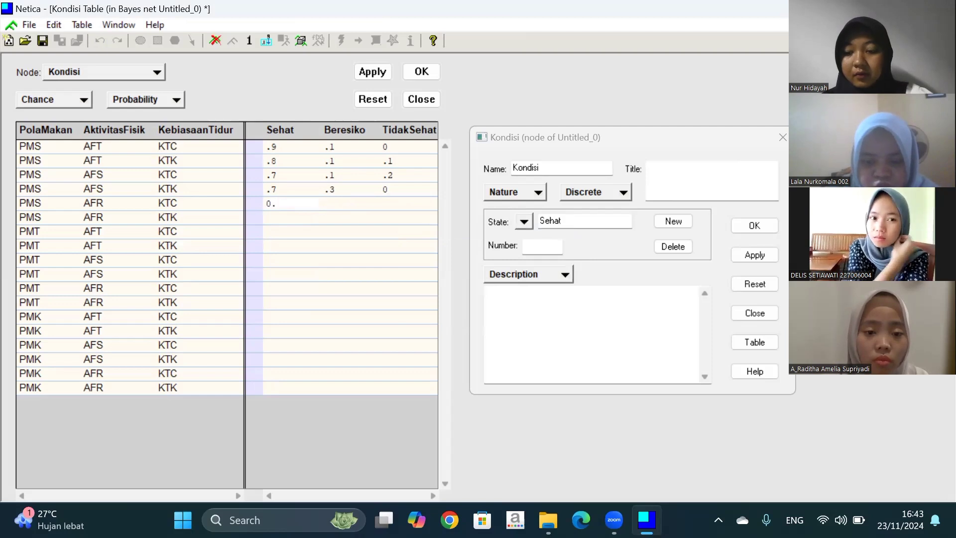
type("7")
key("Tab")
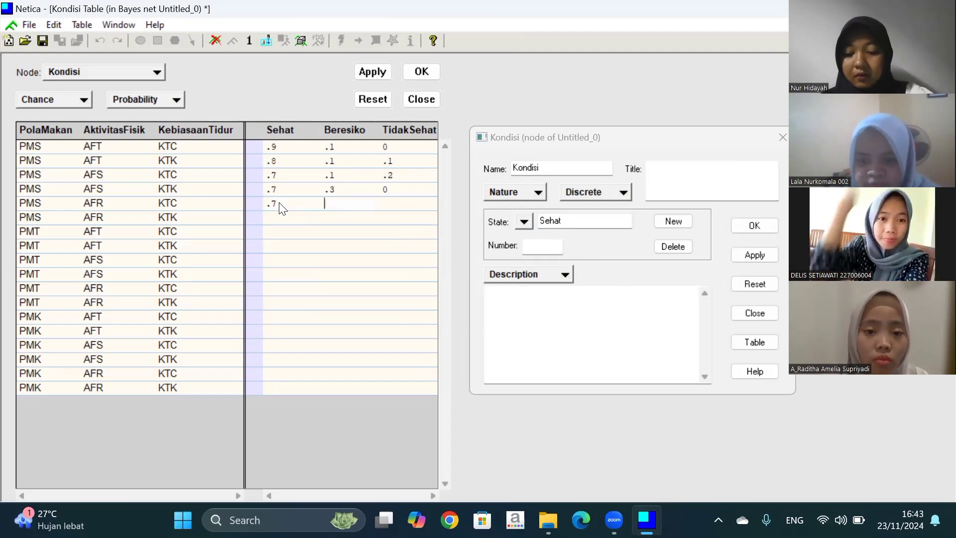
type("0.2")
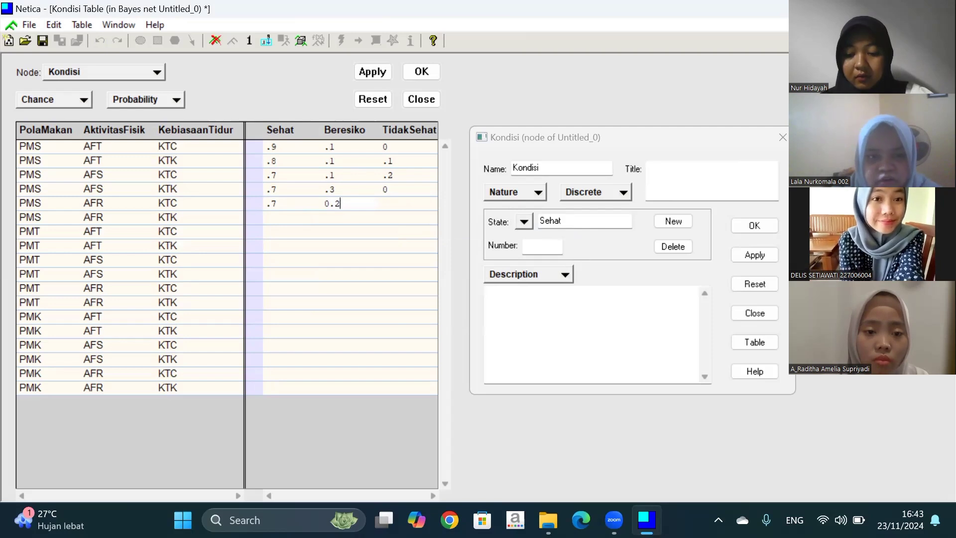
key("Tab")
type("0")
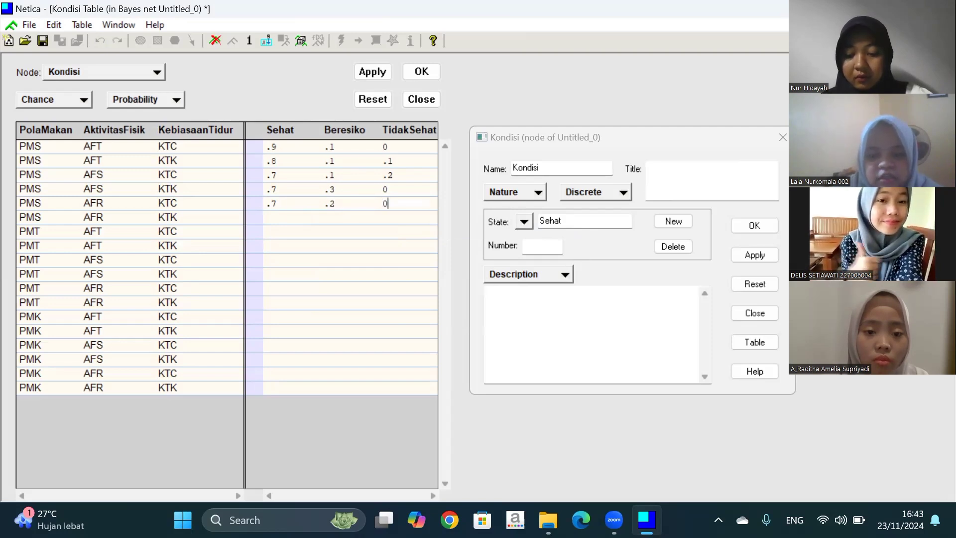
type(".1")
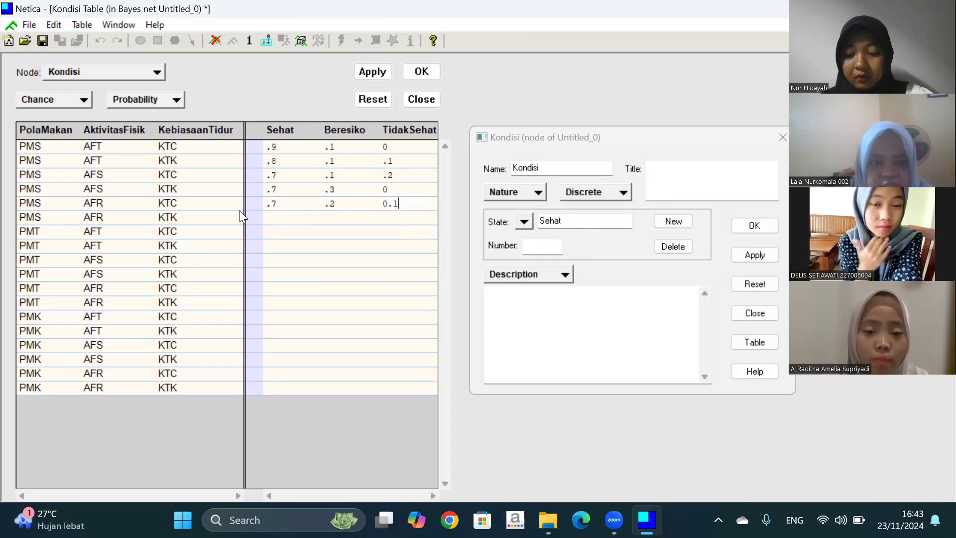
- Enter Sehat 0.8 and Beresiko 0.2 in the PMS, AFR, KTK row of the Kondisi table
left_click(269, 220)
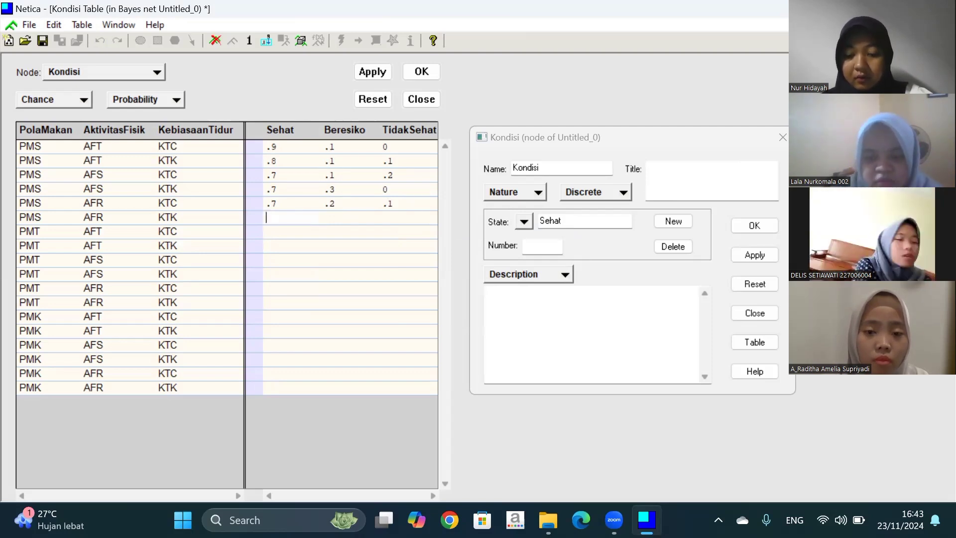
type("0.8")
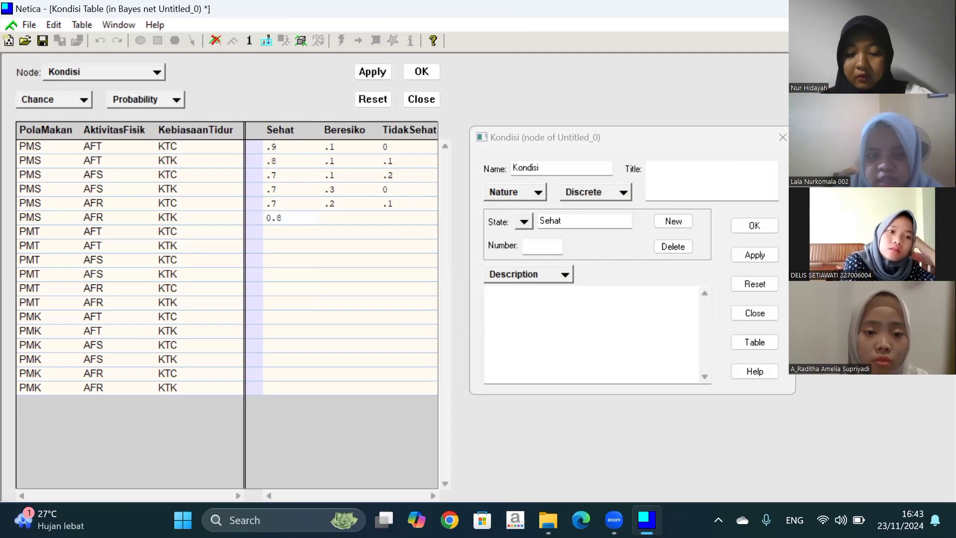
left_click(324, 218)
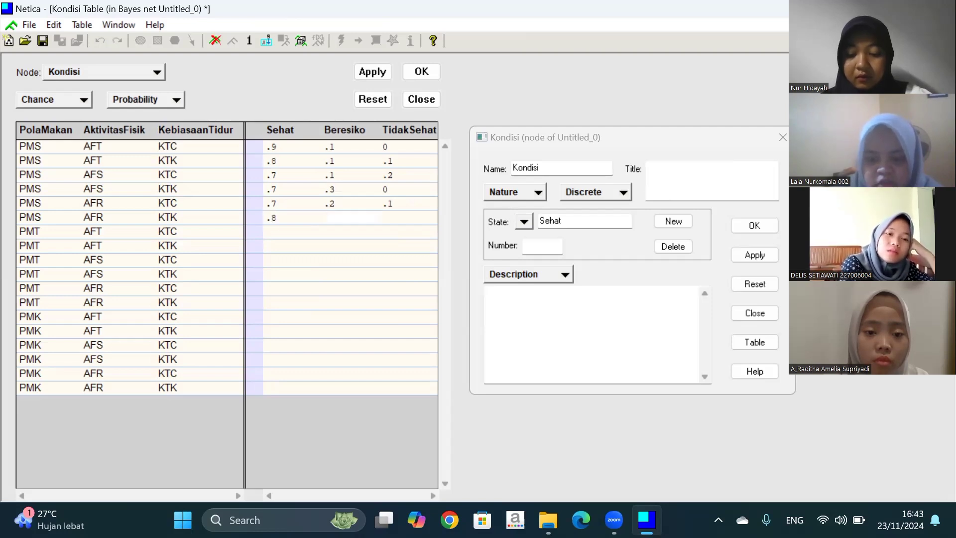
type("0.2")
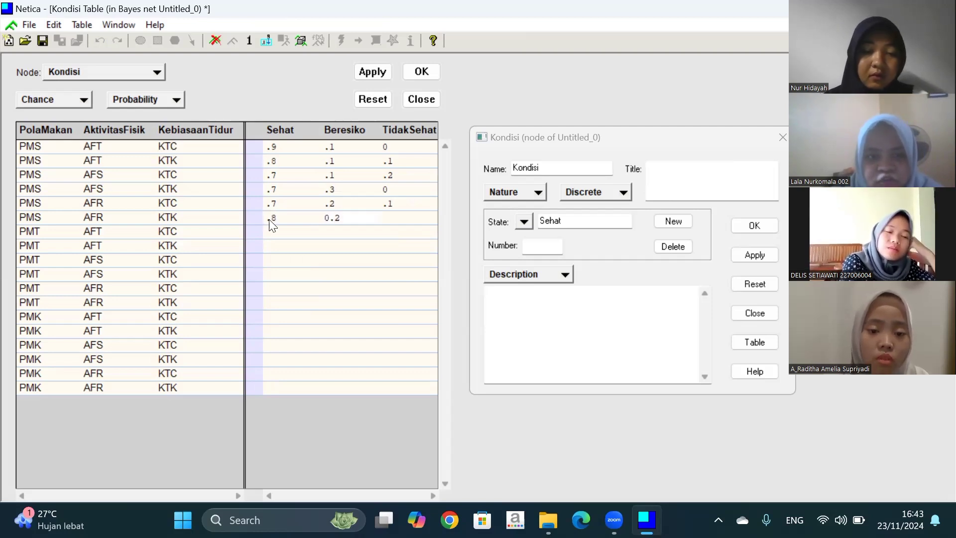
key("Tab")
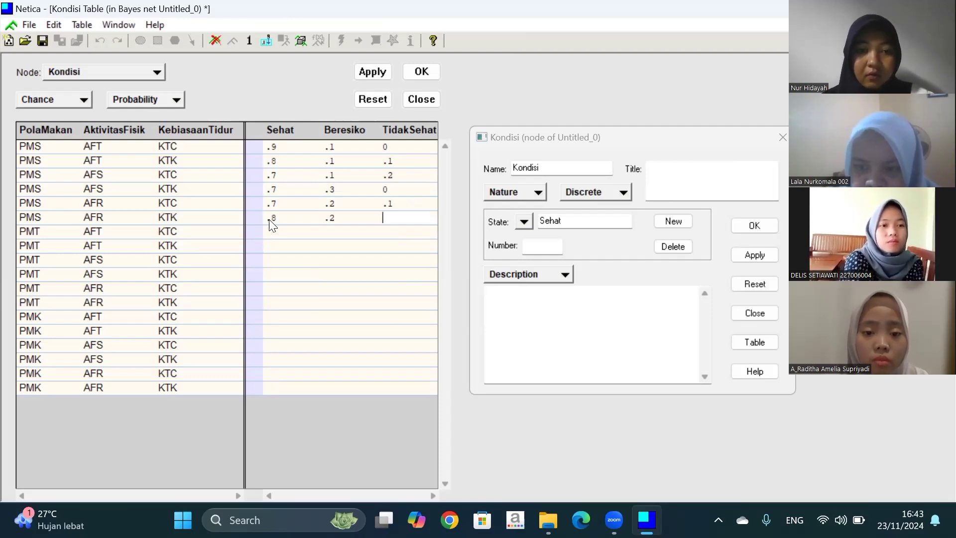
- Set the PMS, AFR, KTK row of the Kondisi table to Sehat 0.6, Beresiko 0.2 and TidakSehat 0.2
left_click(269, 220)
type("0")
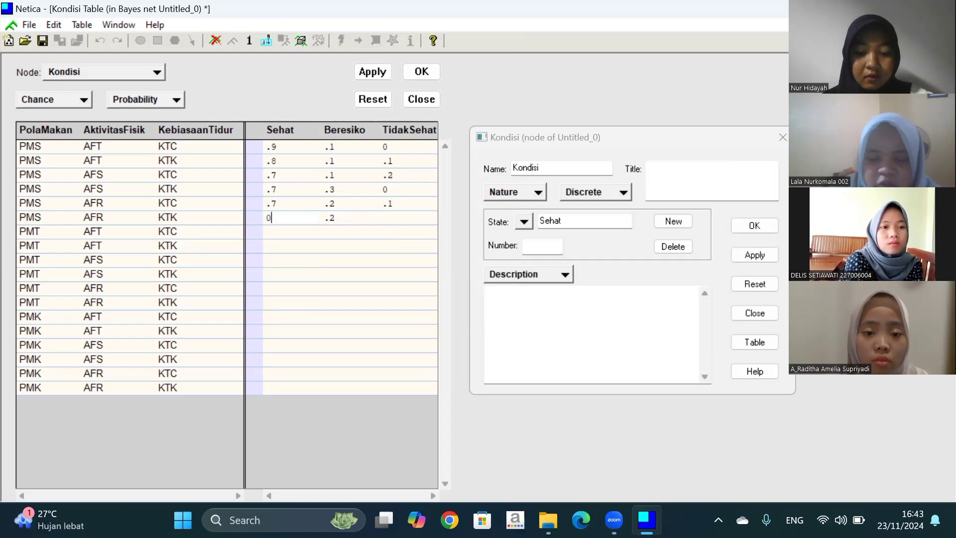
type(".6")
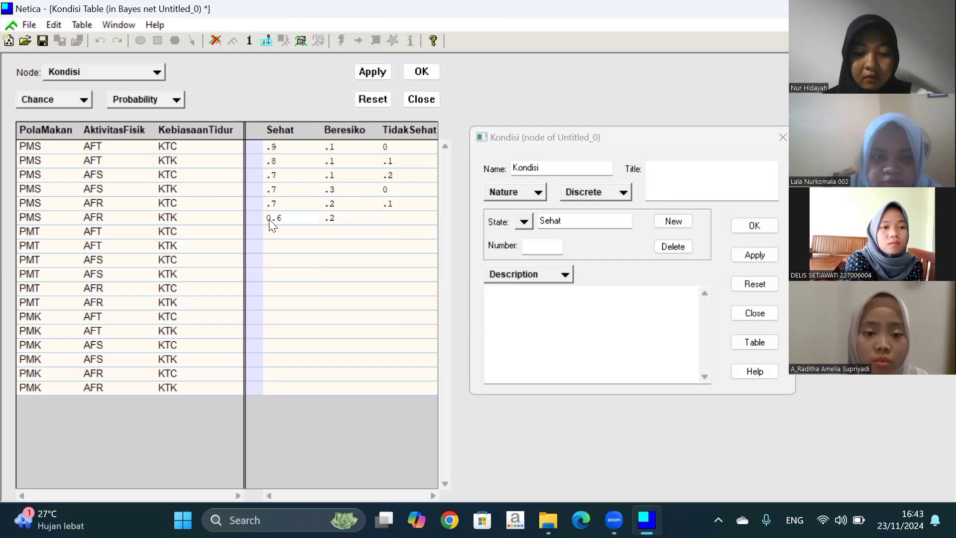
key("Tab")
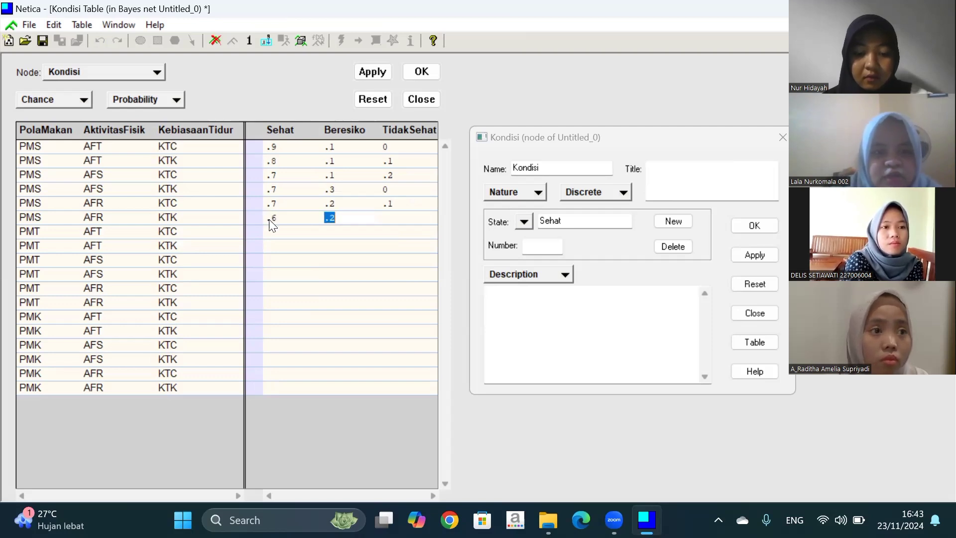
type(".2")
key("Tab")
type("0.2")
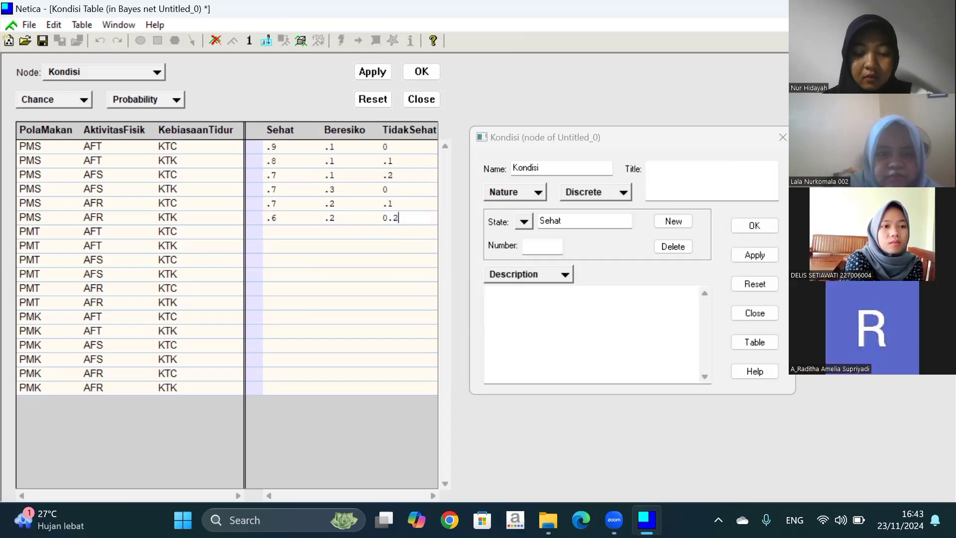
- Fill the PMT, AFT, KTC row of the Kondisi table with Sehat 0.7, Beresiko 0.2 and TidakSehat 0.1
left_click(269, 233)
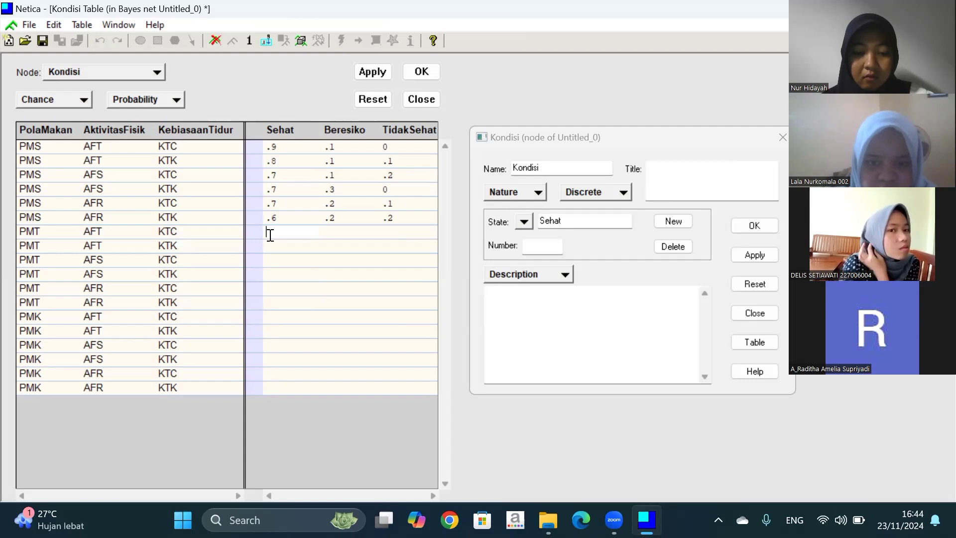
type("0")
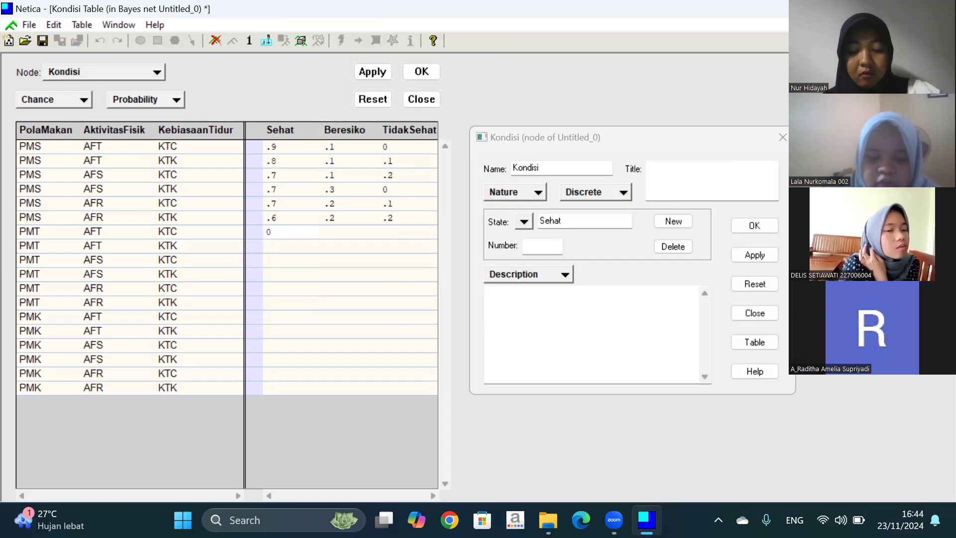
type(".7")
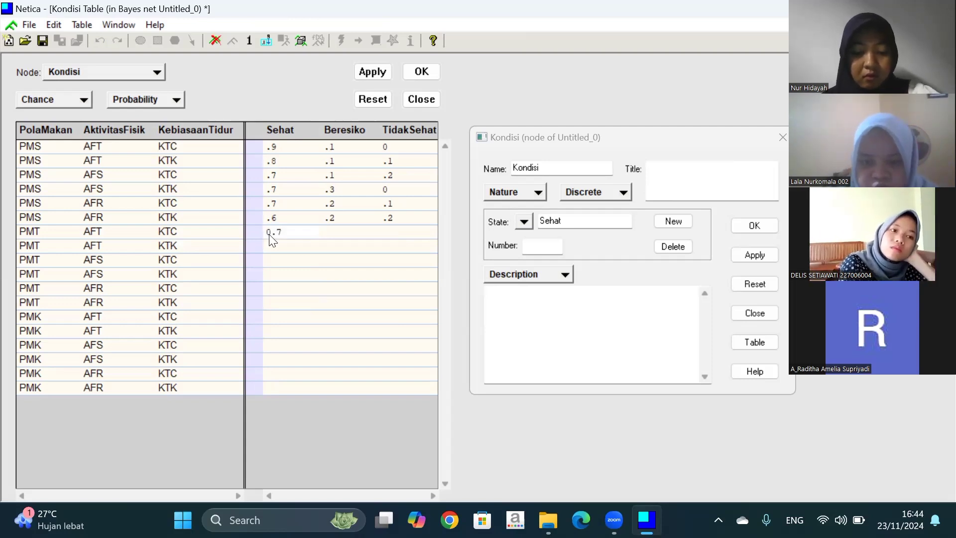
key("Tab")
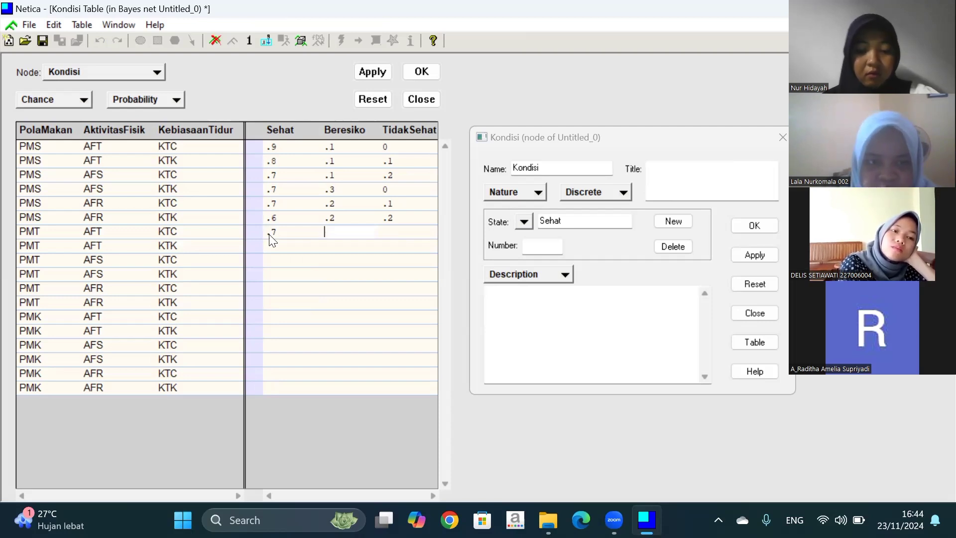
type("0.1")
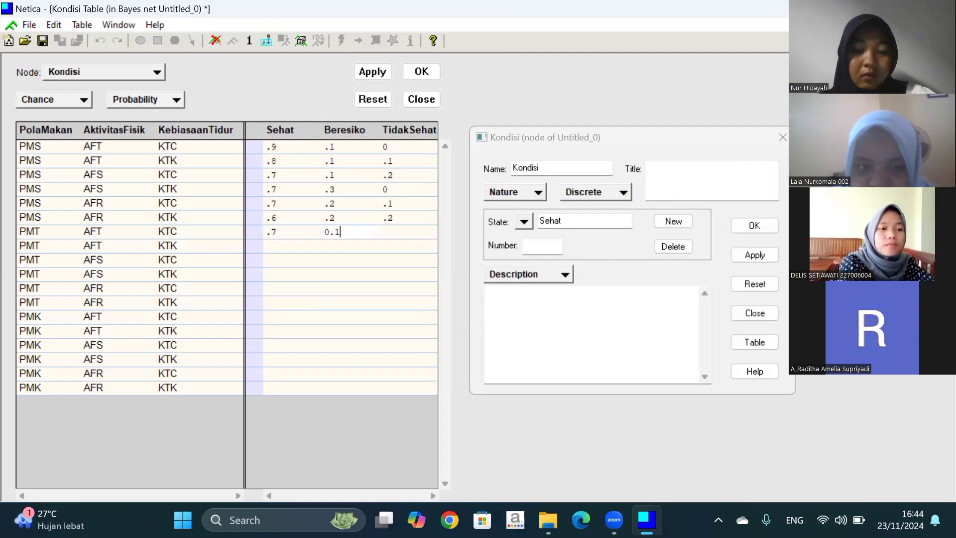
key("BackSpace")
type("2")
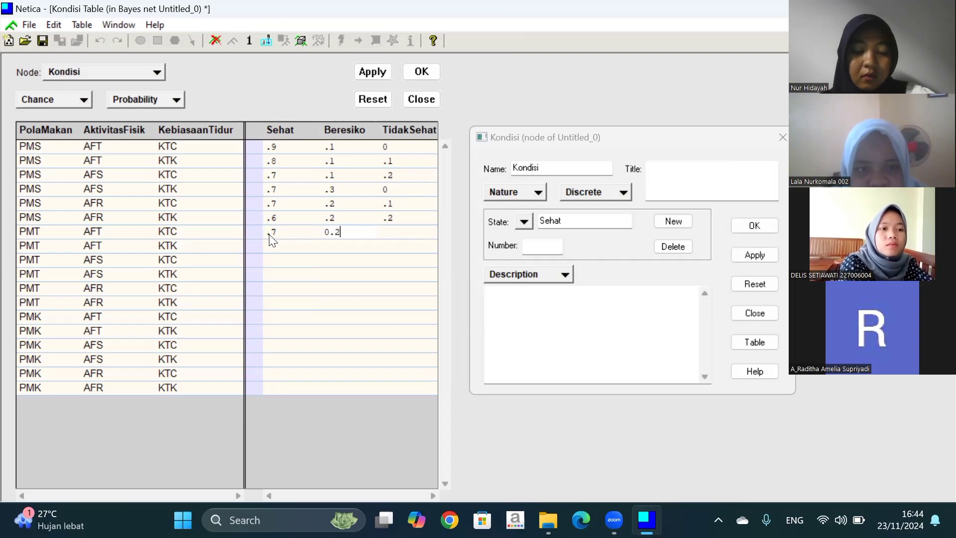
key("Tab")
type("0")
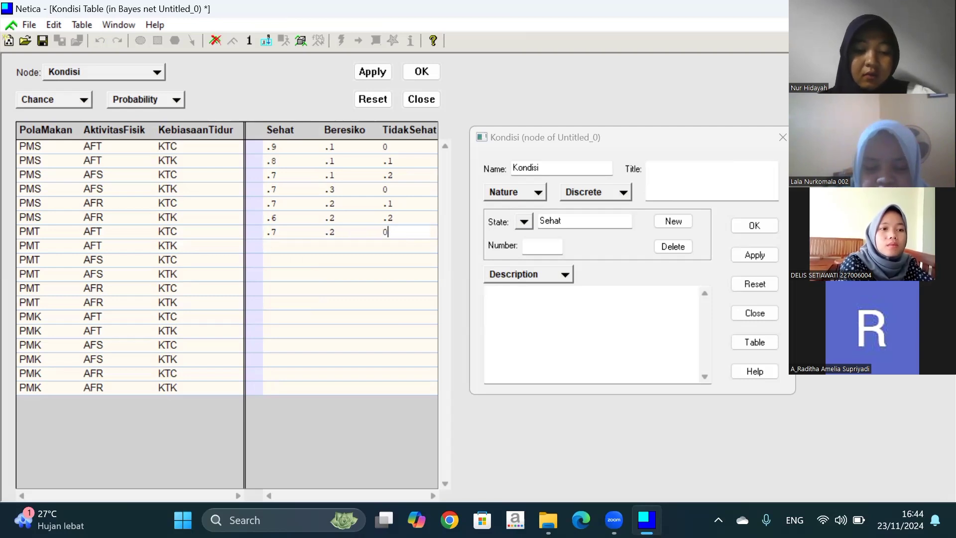
type(".1")
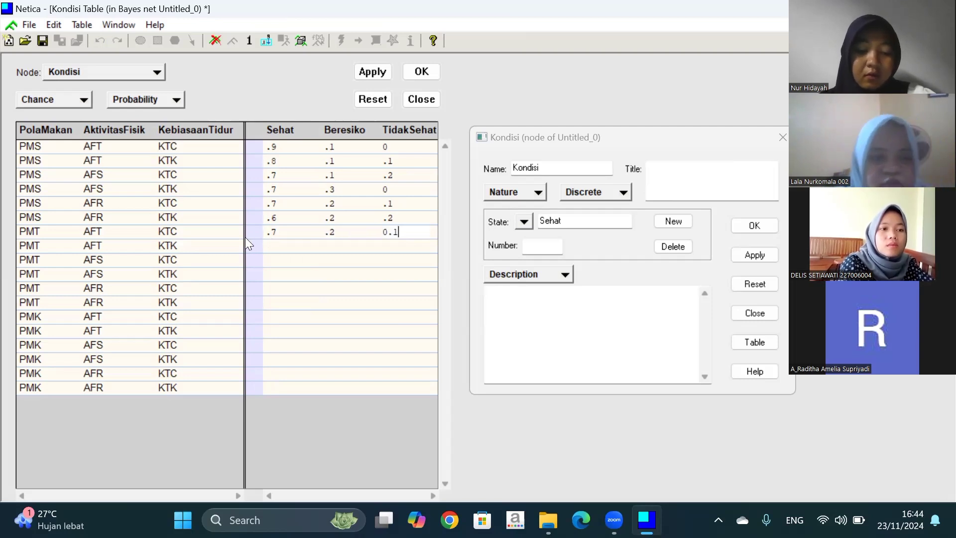
- Fill the PMT, AFT, KTK row of the Kondisi table with Sehat 0.6, Beresiko 0.3 and TidakSehat 0.1
left_click(278, 245)
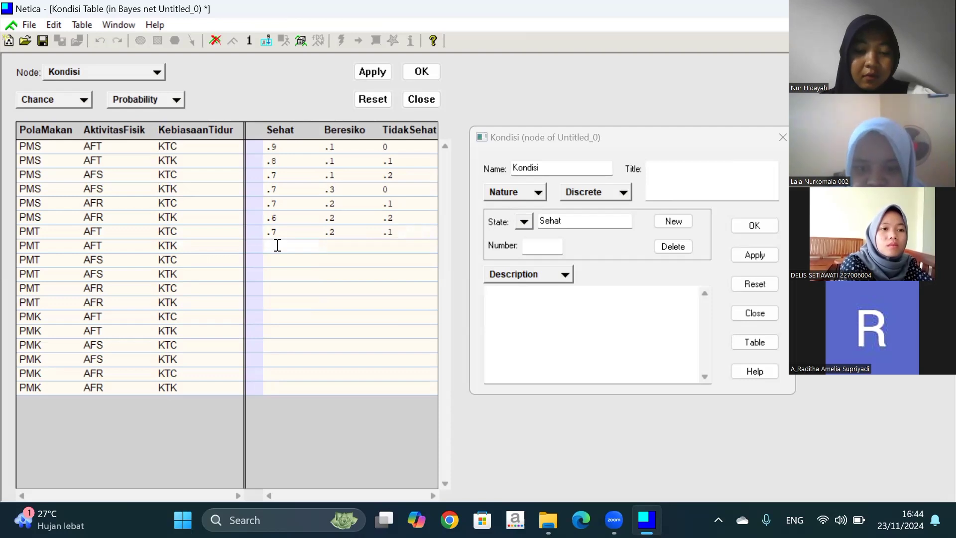
type("0")
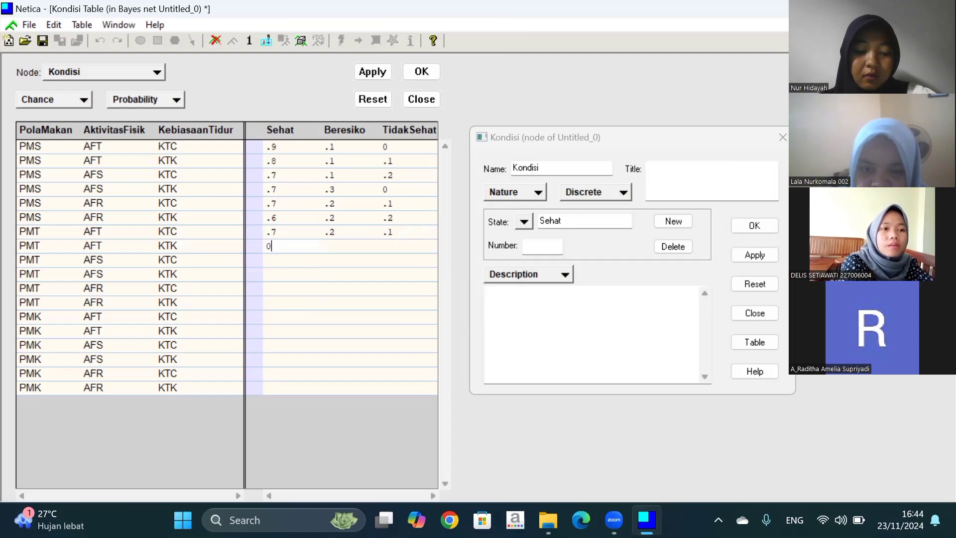
type(".")
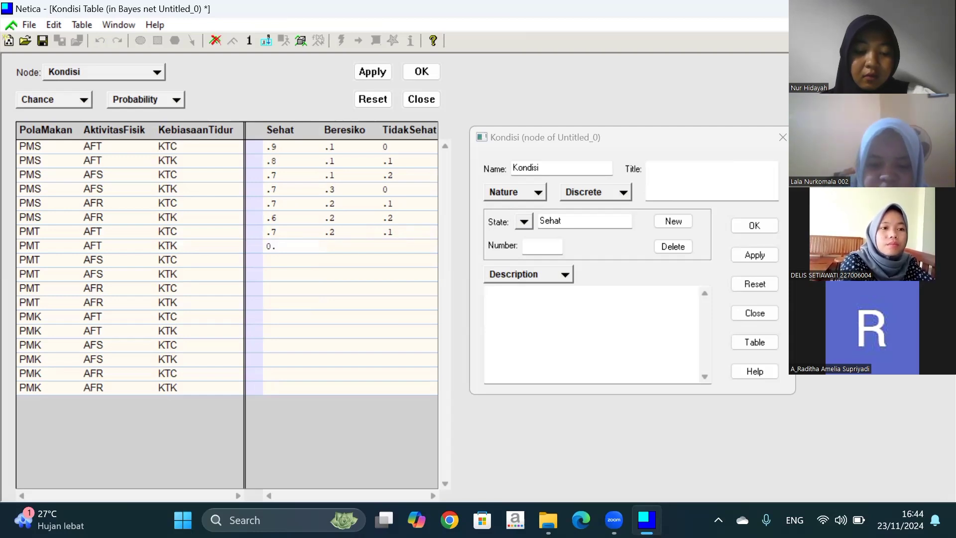
type("6")
key("Tab")
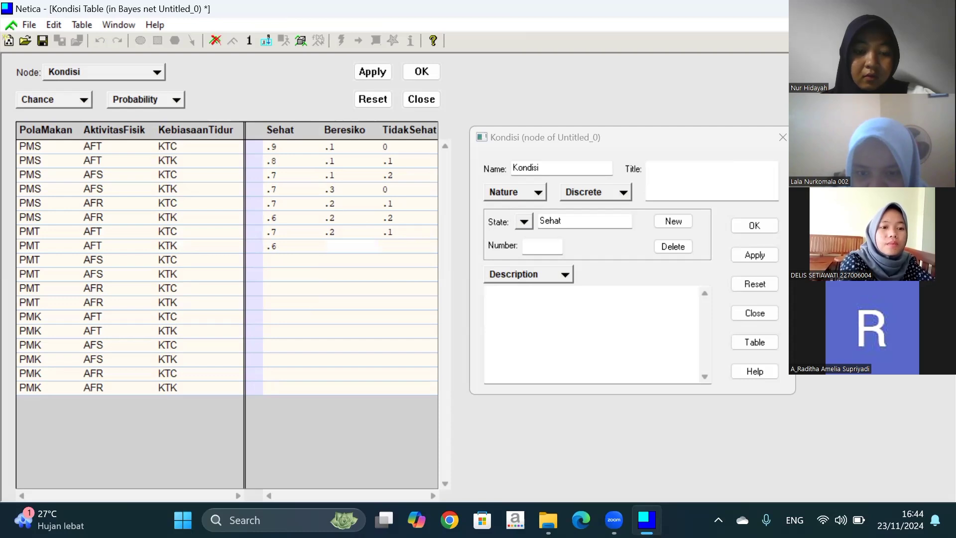
type("0.3")
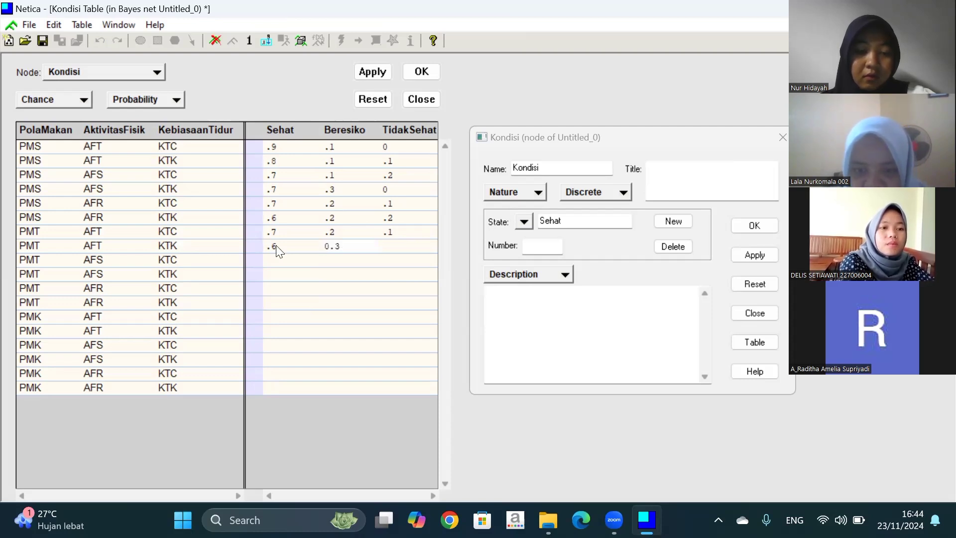
key("Tab")
type("0.1")
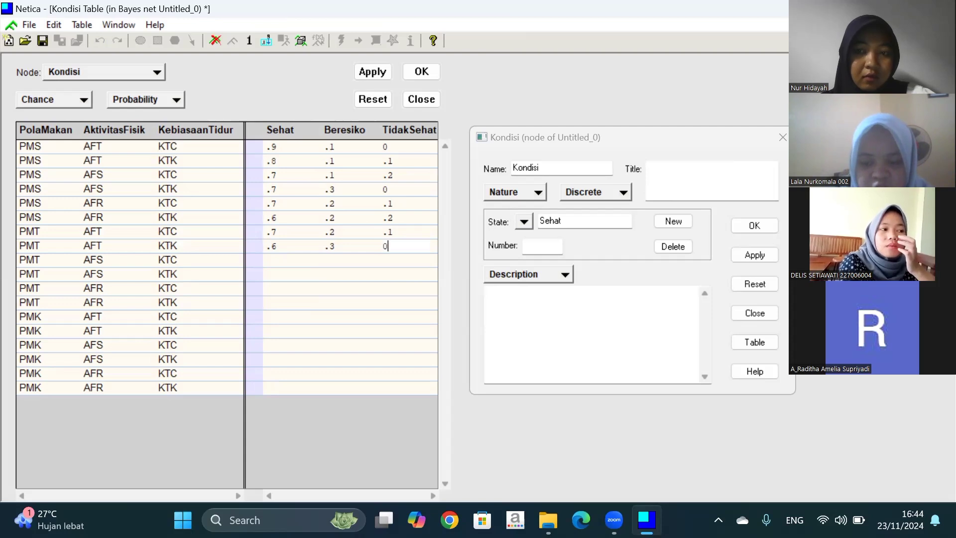
- Fill the PMT, AFS, KTC row of the Kondisi table with Sehat 0.6, Beresiko 0.2 and TidakSehat 0.2
left_click(272, 260)
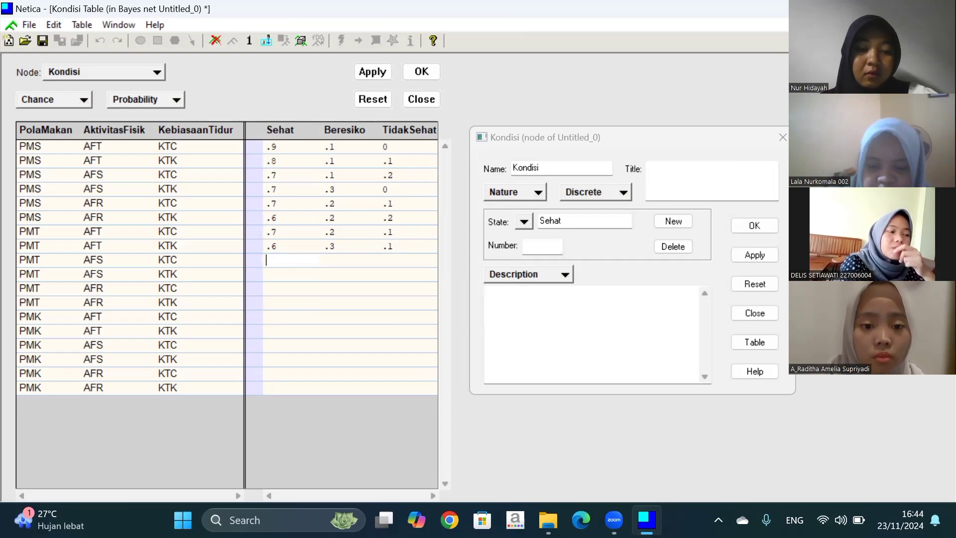
type("0.6")
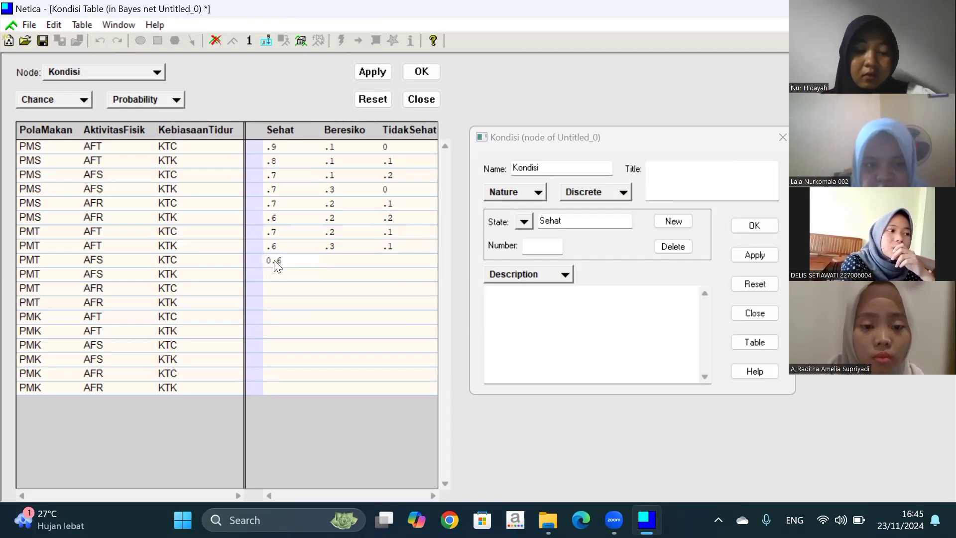
key("Tab")
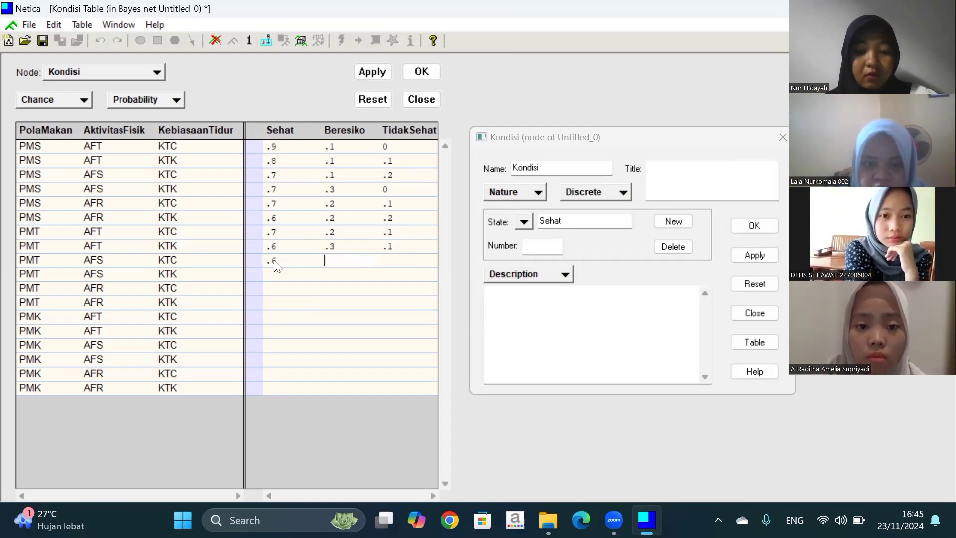
type("0.")
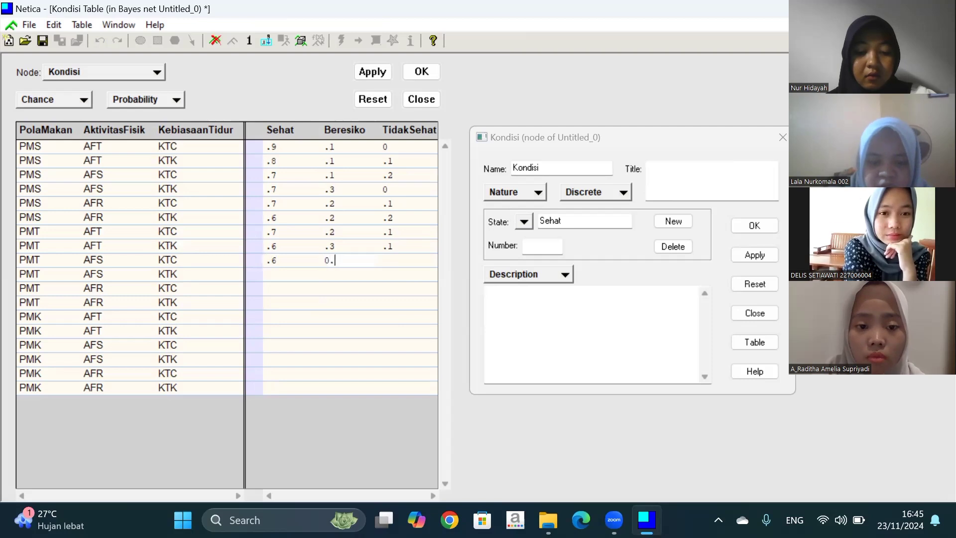
type("20.2")
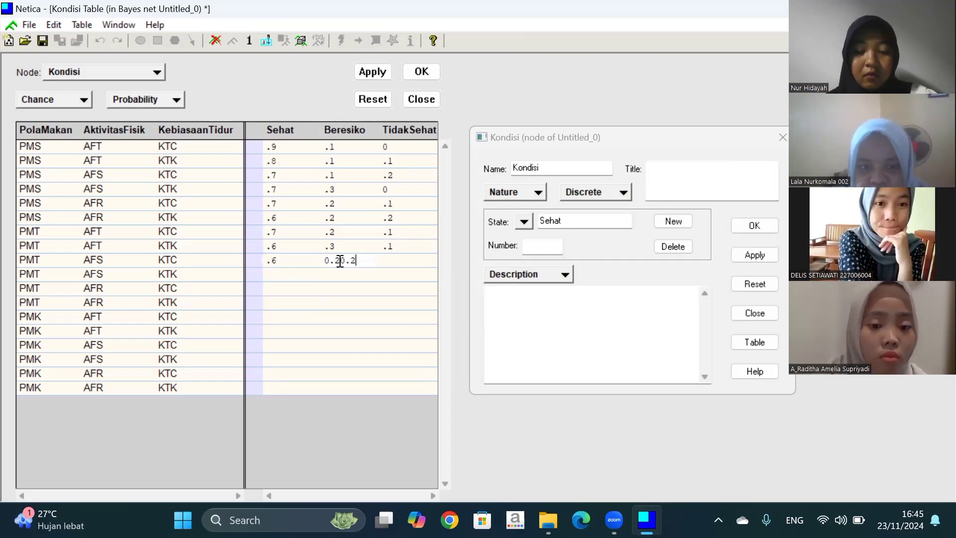
key("BackSpace")
key("BackSpace")
key("BackSpace")
key("Tab")
type("0")
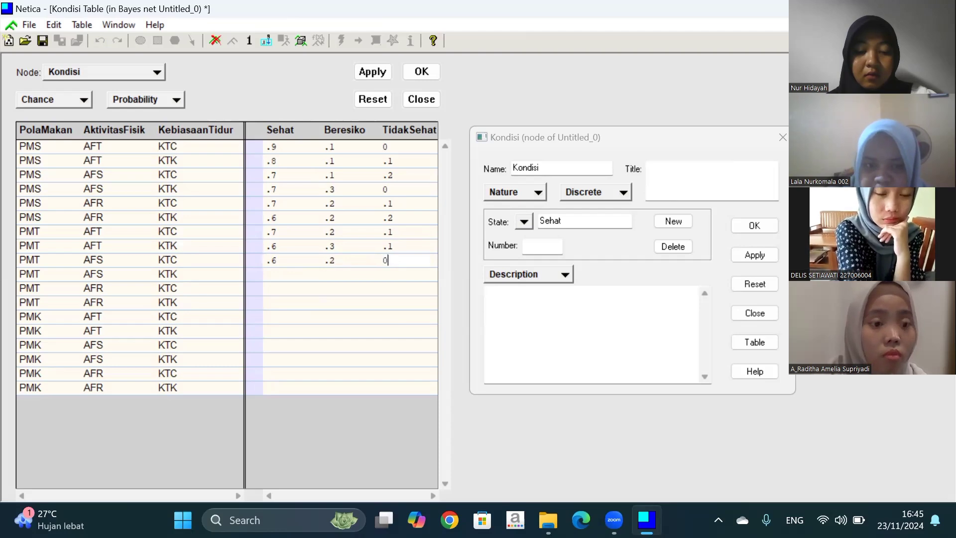
type(".2")
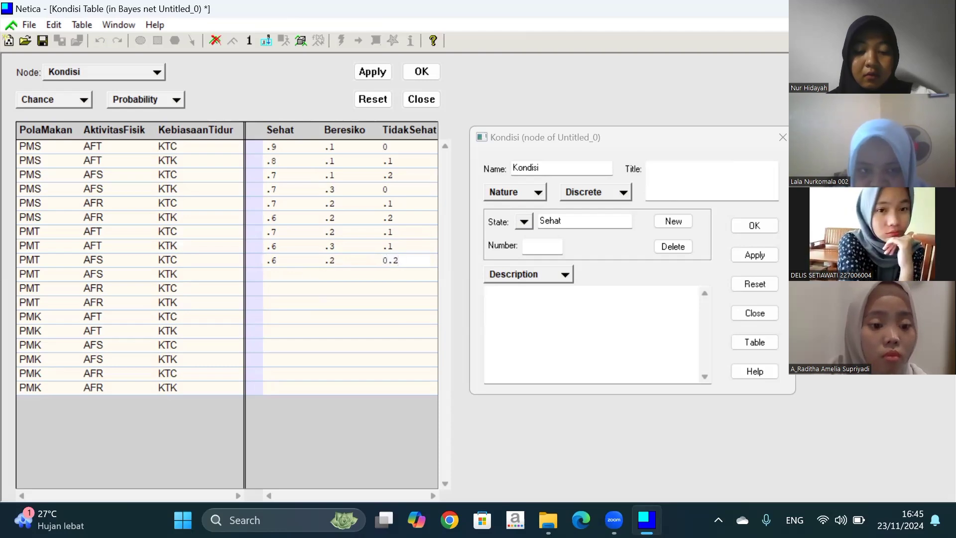
left_click(287, 275)
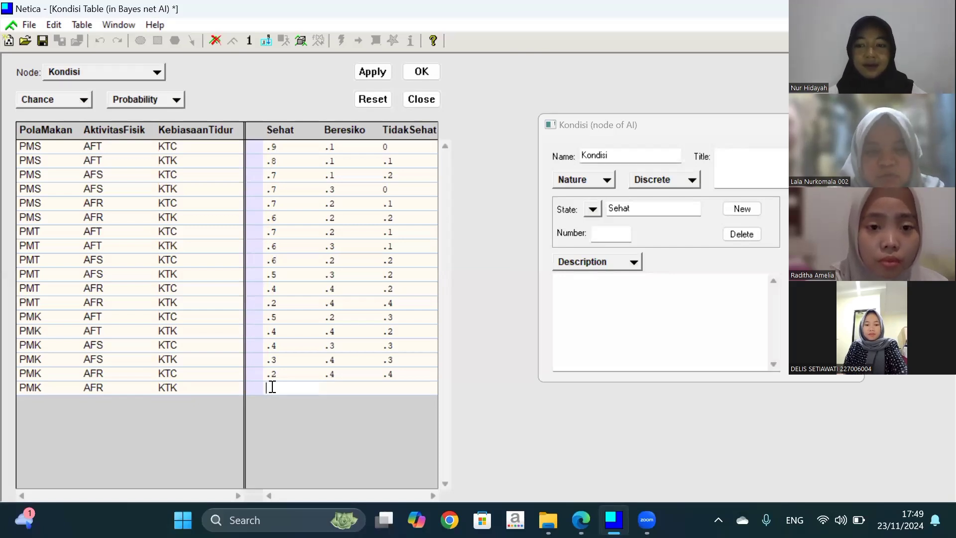
- Fill the PMK, AFR, KTK row of the Kondisi table with Sehat 0.1, Beresiko 0.5 and TidakSehat 0.4
type(".1")
key("Tab")
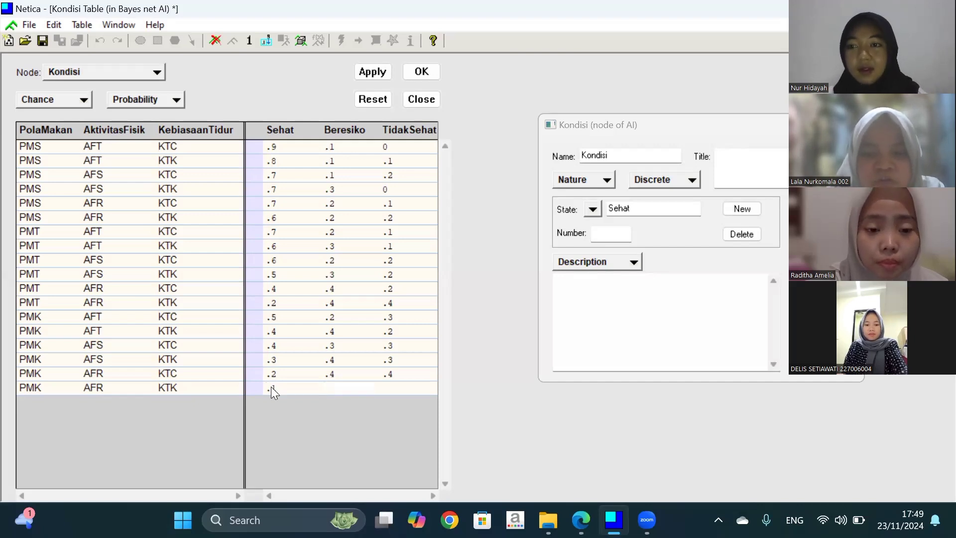
type("0")
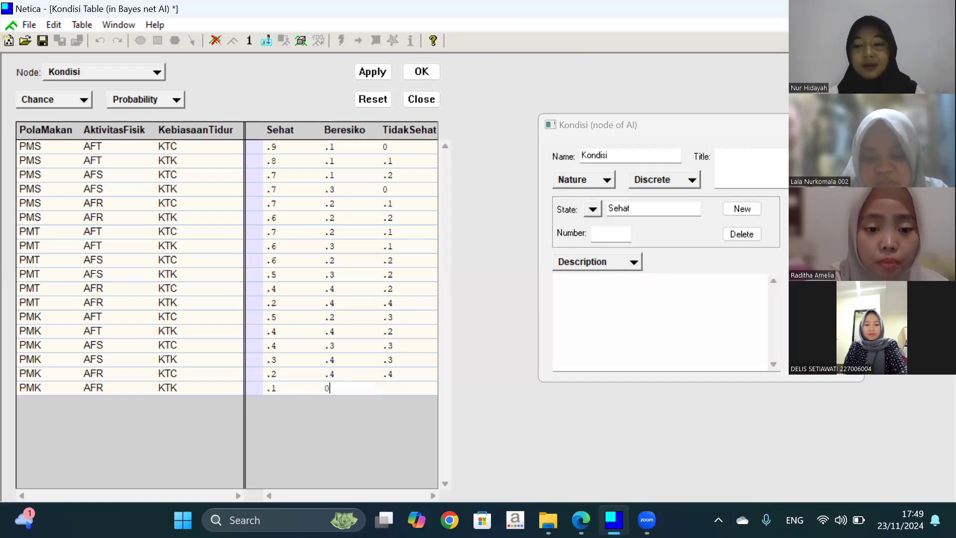
type(".5")
key("Tab")
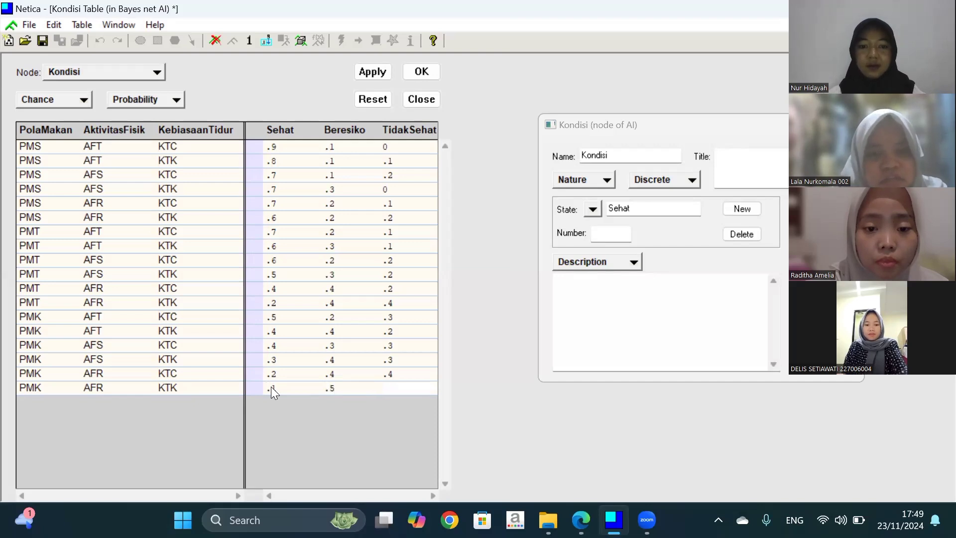
type("0.")
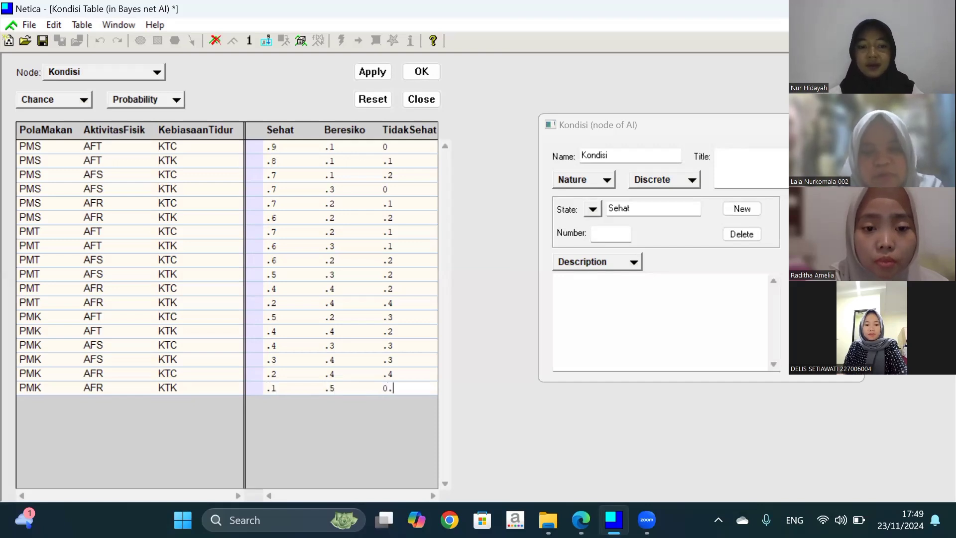
type("4")
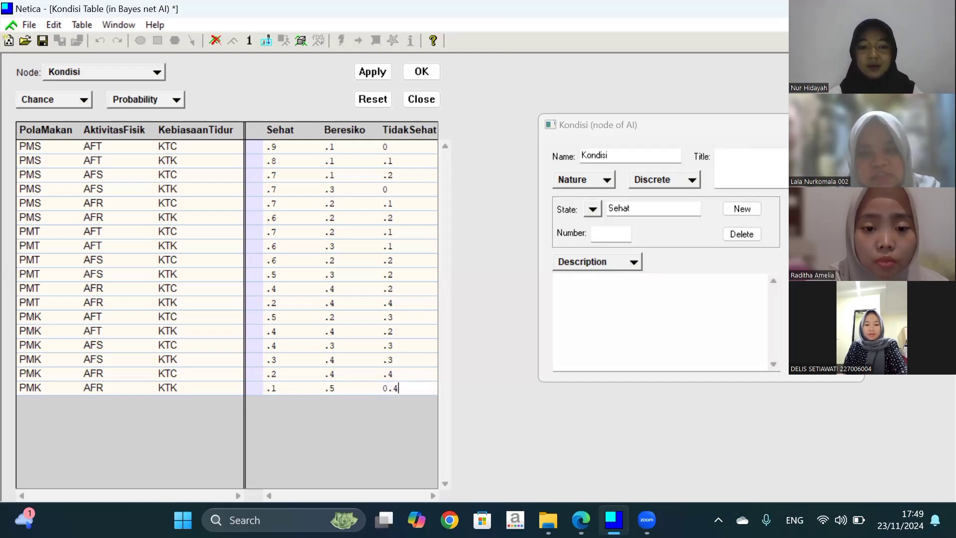
- Apply the completed Kondisi probability table and close both the table and the Kondisi node properties
left_click(380, 69)
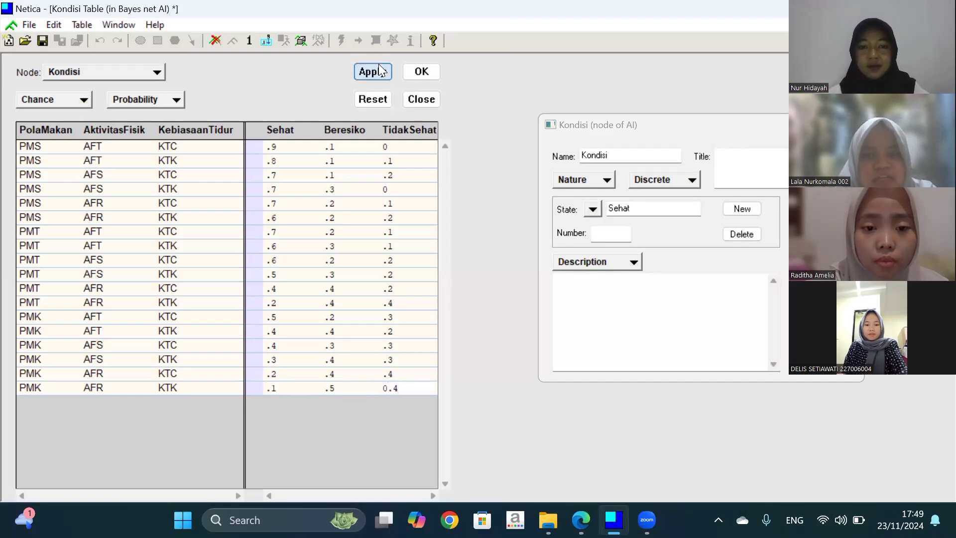
left_click(410, 71)
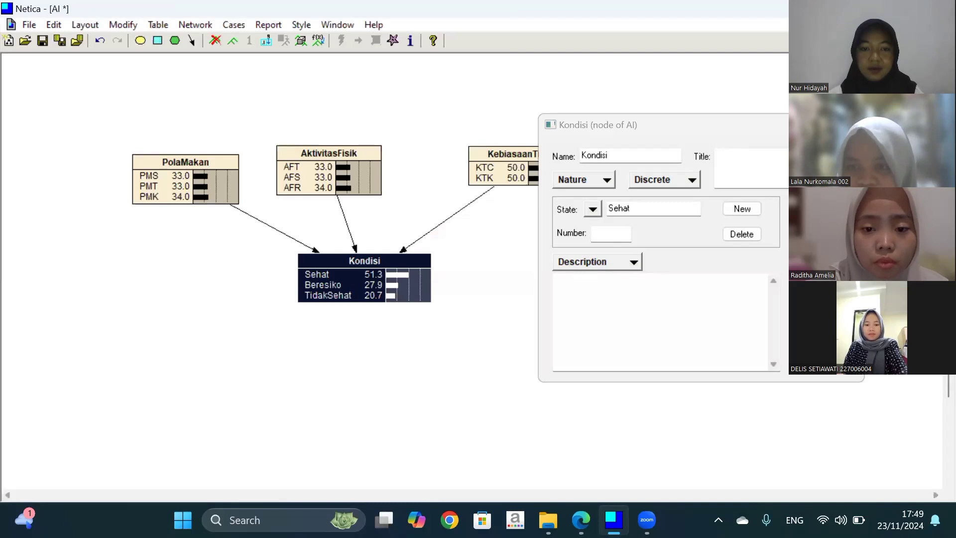
key("Return")
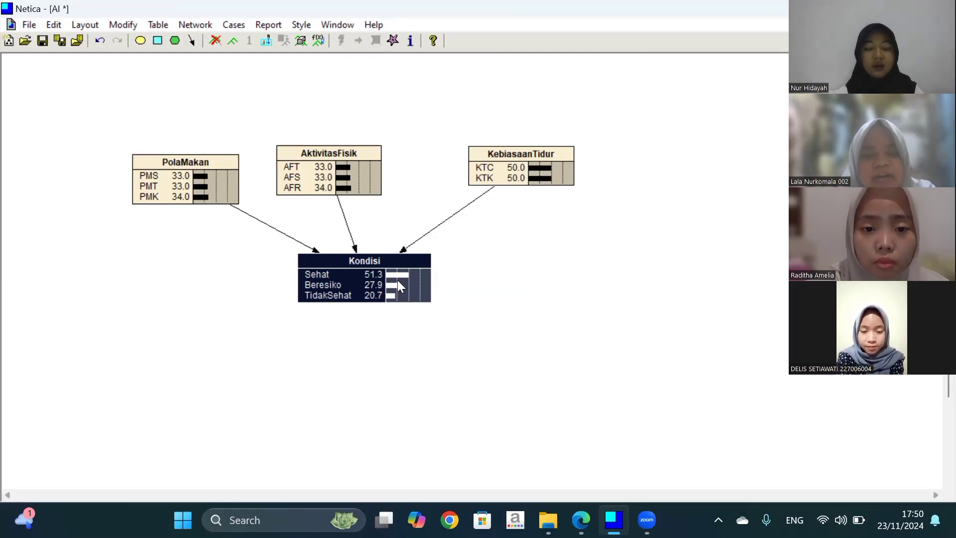
mouse_move(397, 280)
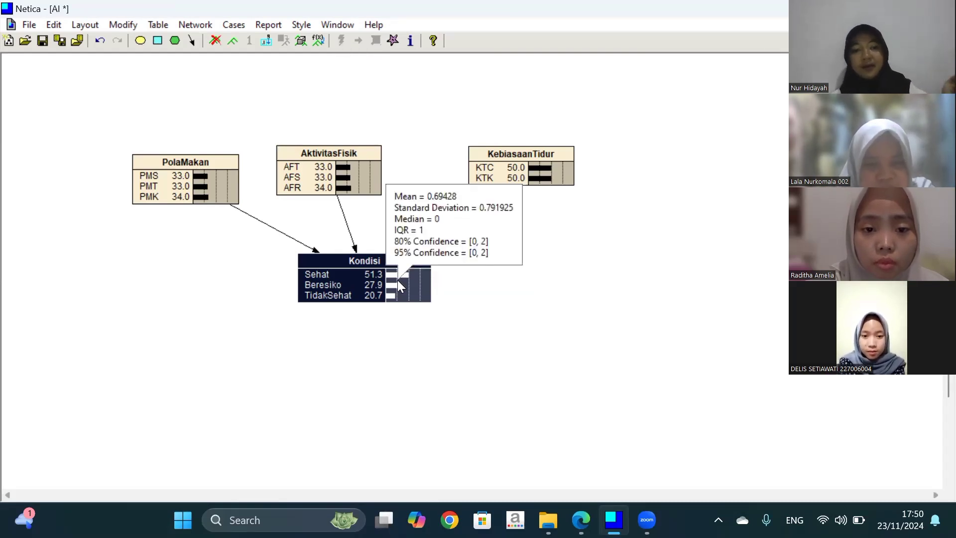